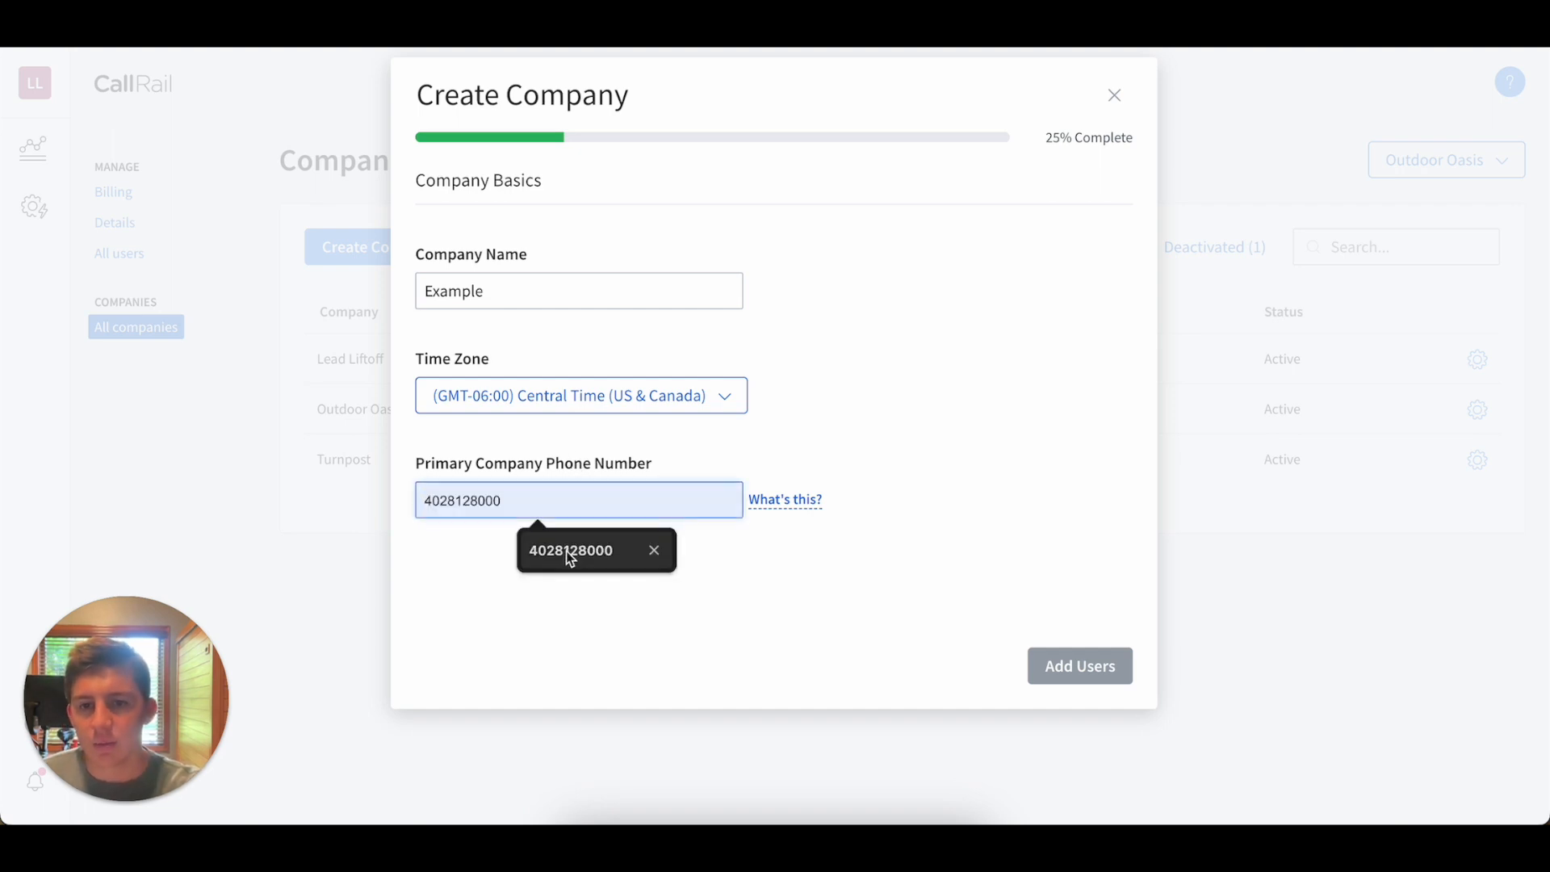
Enter the company's primary phone number for the new Example company.
text(440223)
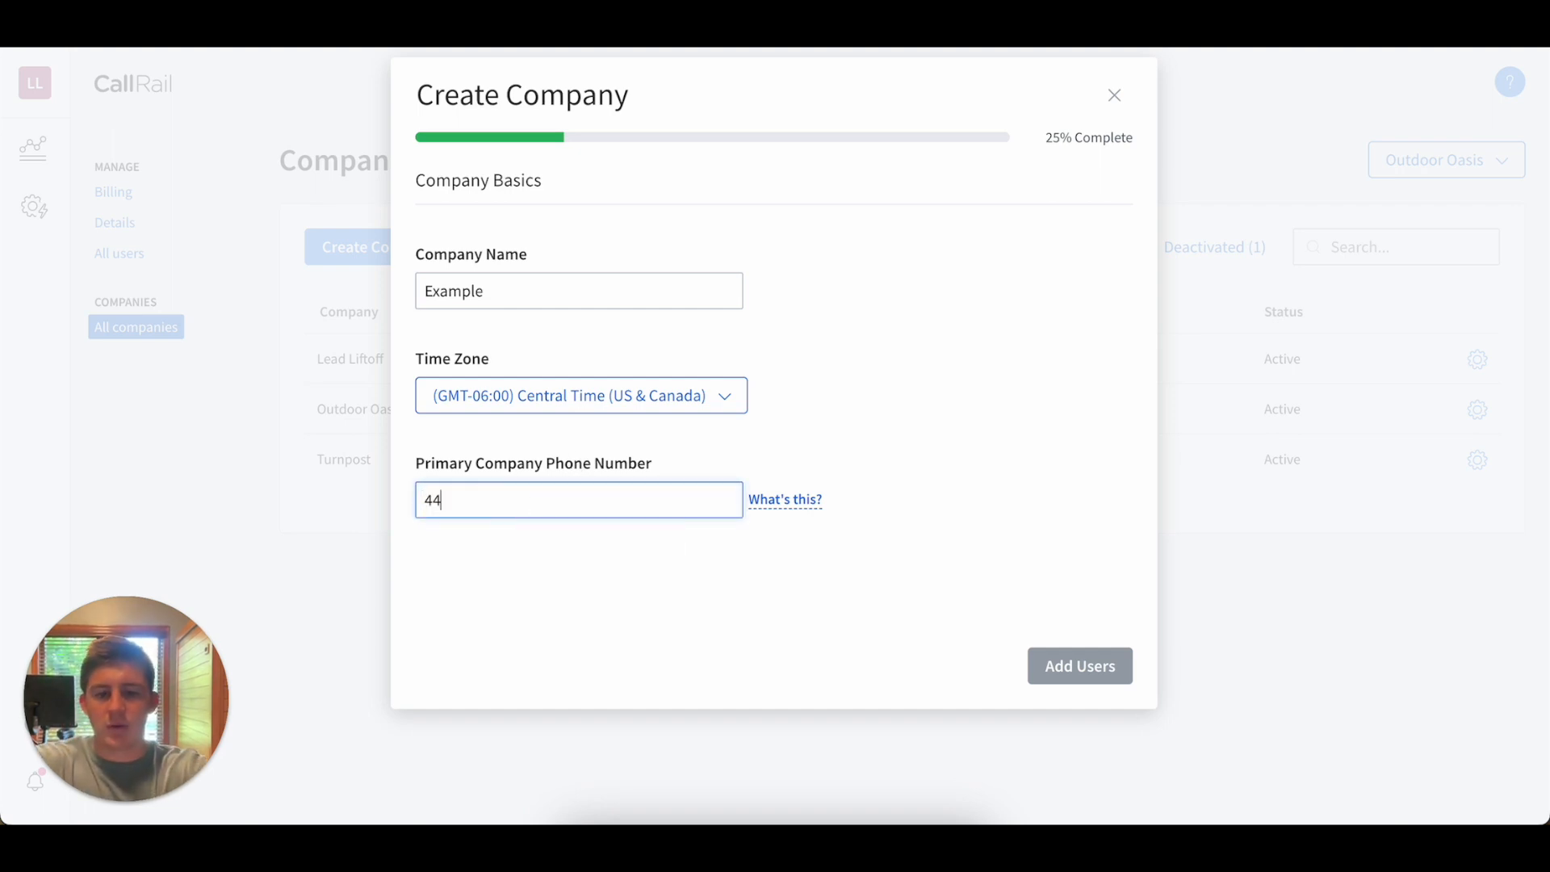
key(BackSpace)
key(BackSpace)
key(BackSpace)
key(BackSpace)
key(BackSpace)
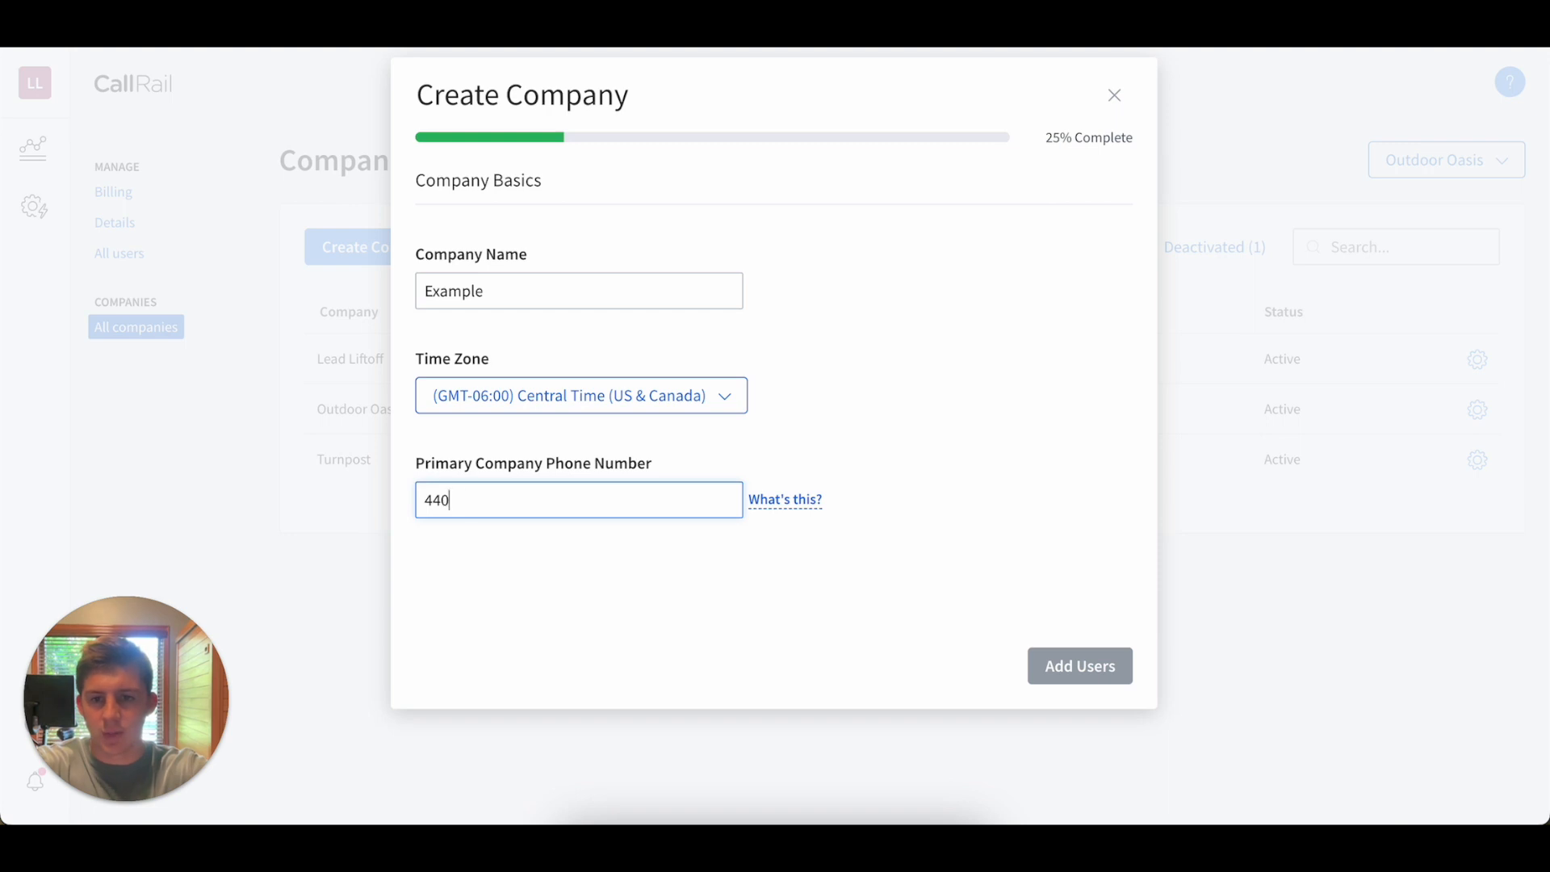
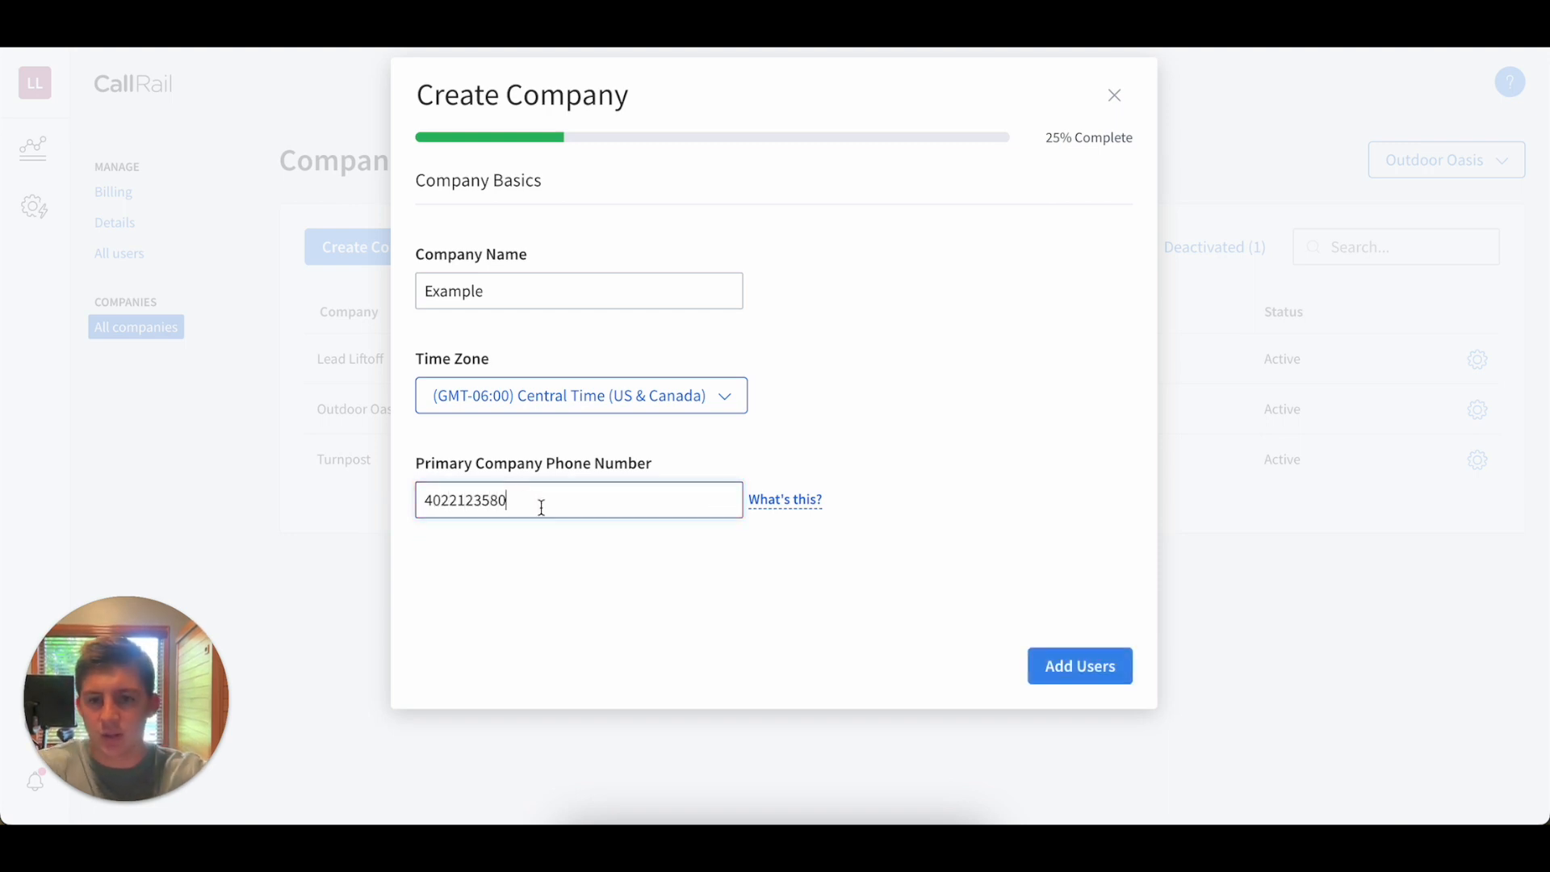
click(715, 603)
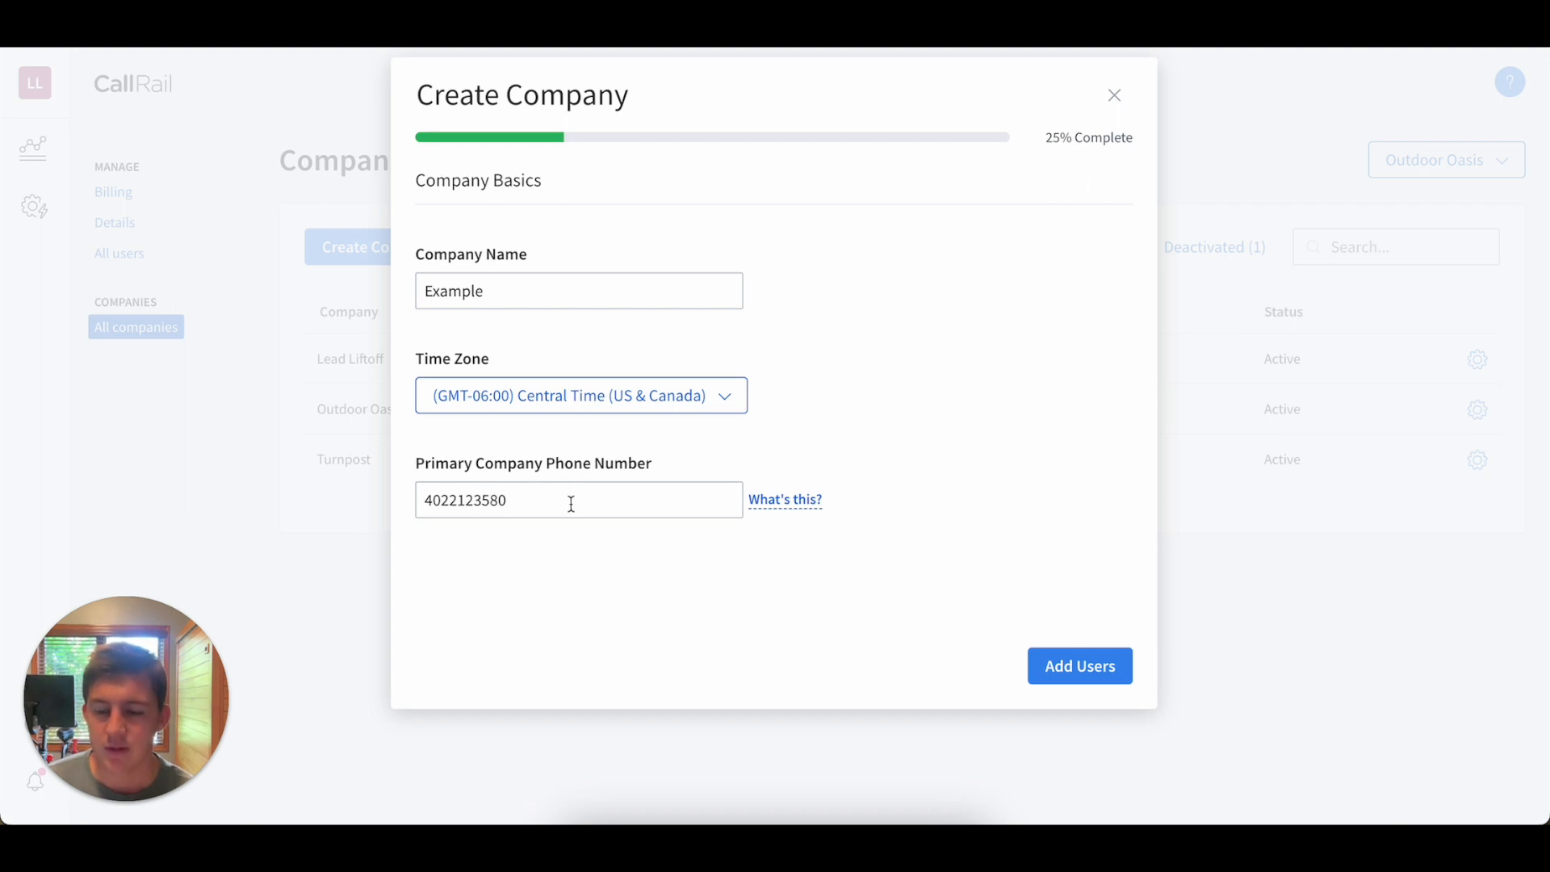
Create the Example company with the administrator as its user and finish the setup.
click(1043, 657)
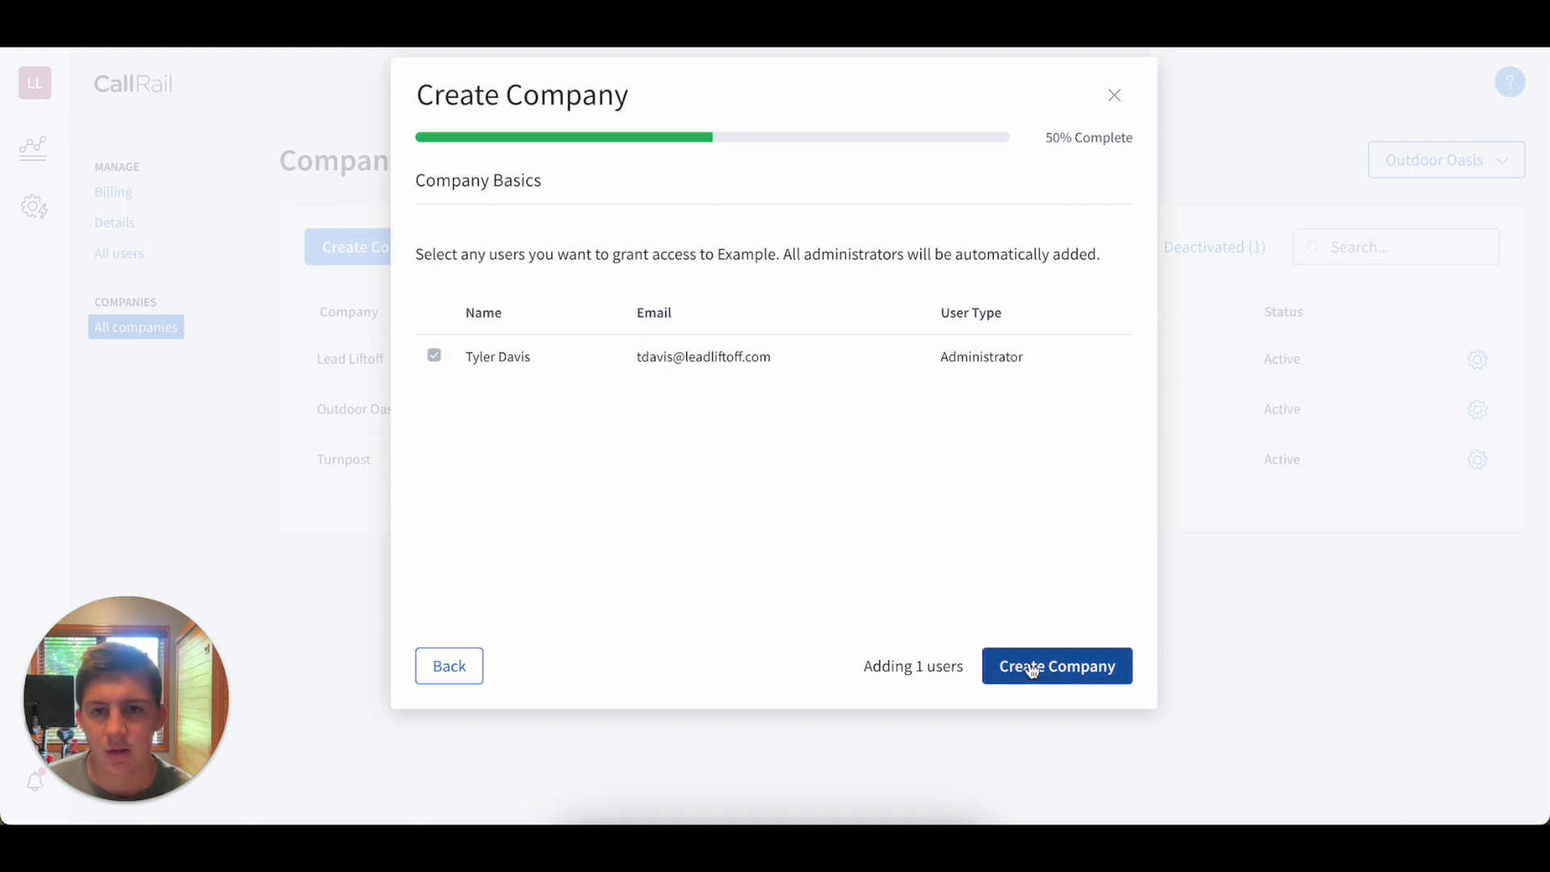
click(1032, 668)
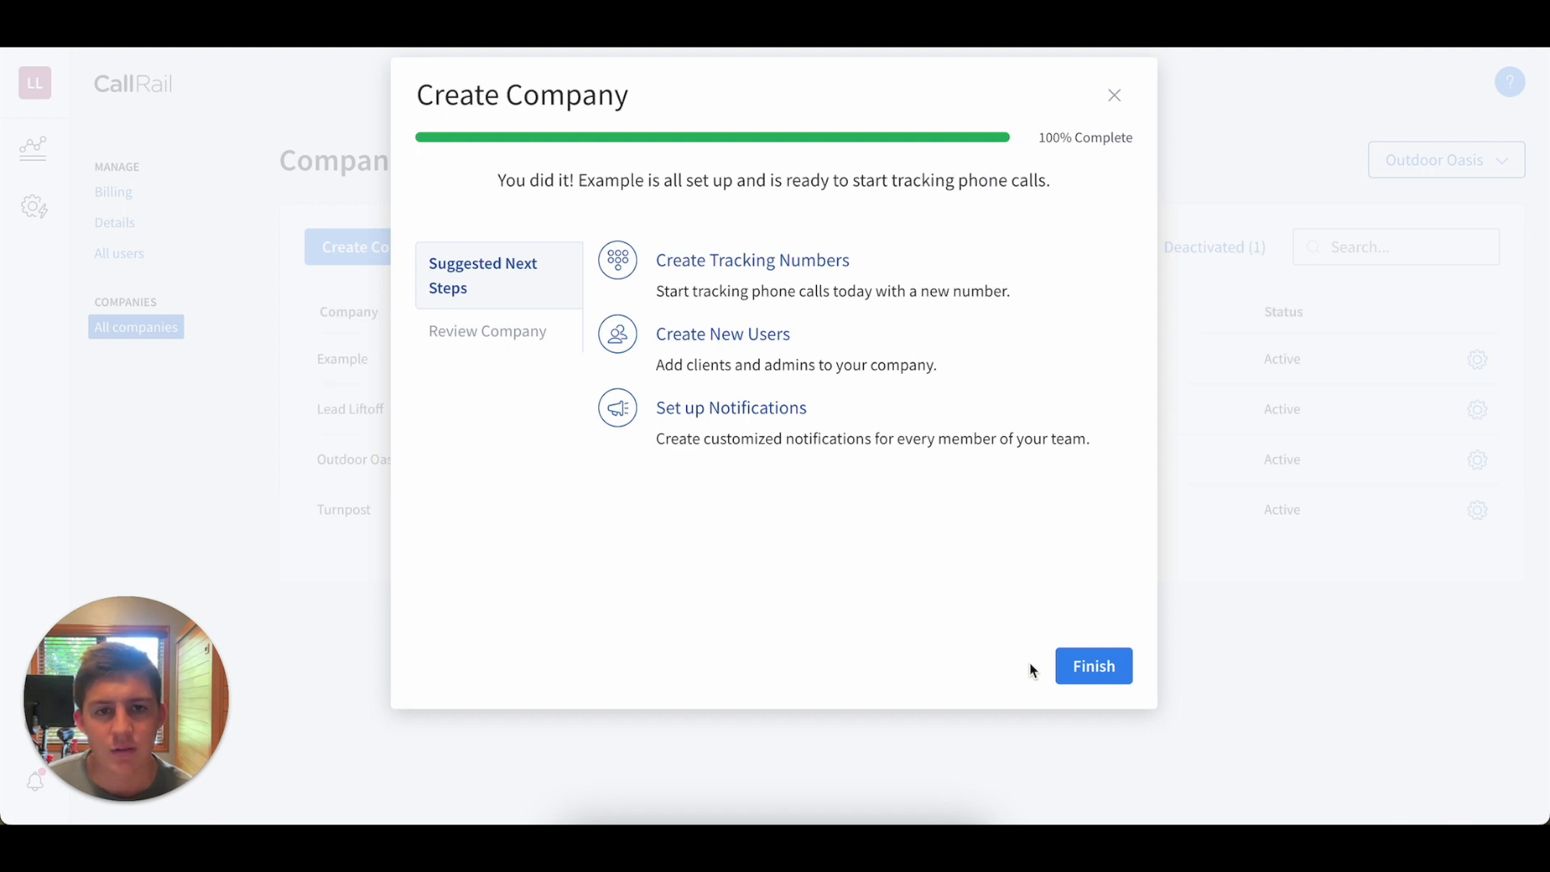
click(1080, 667)
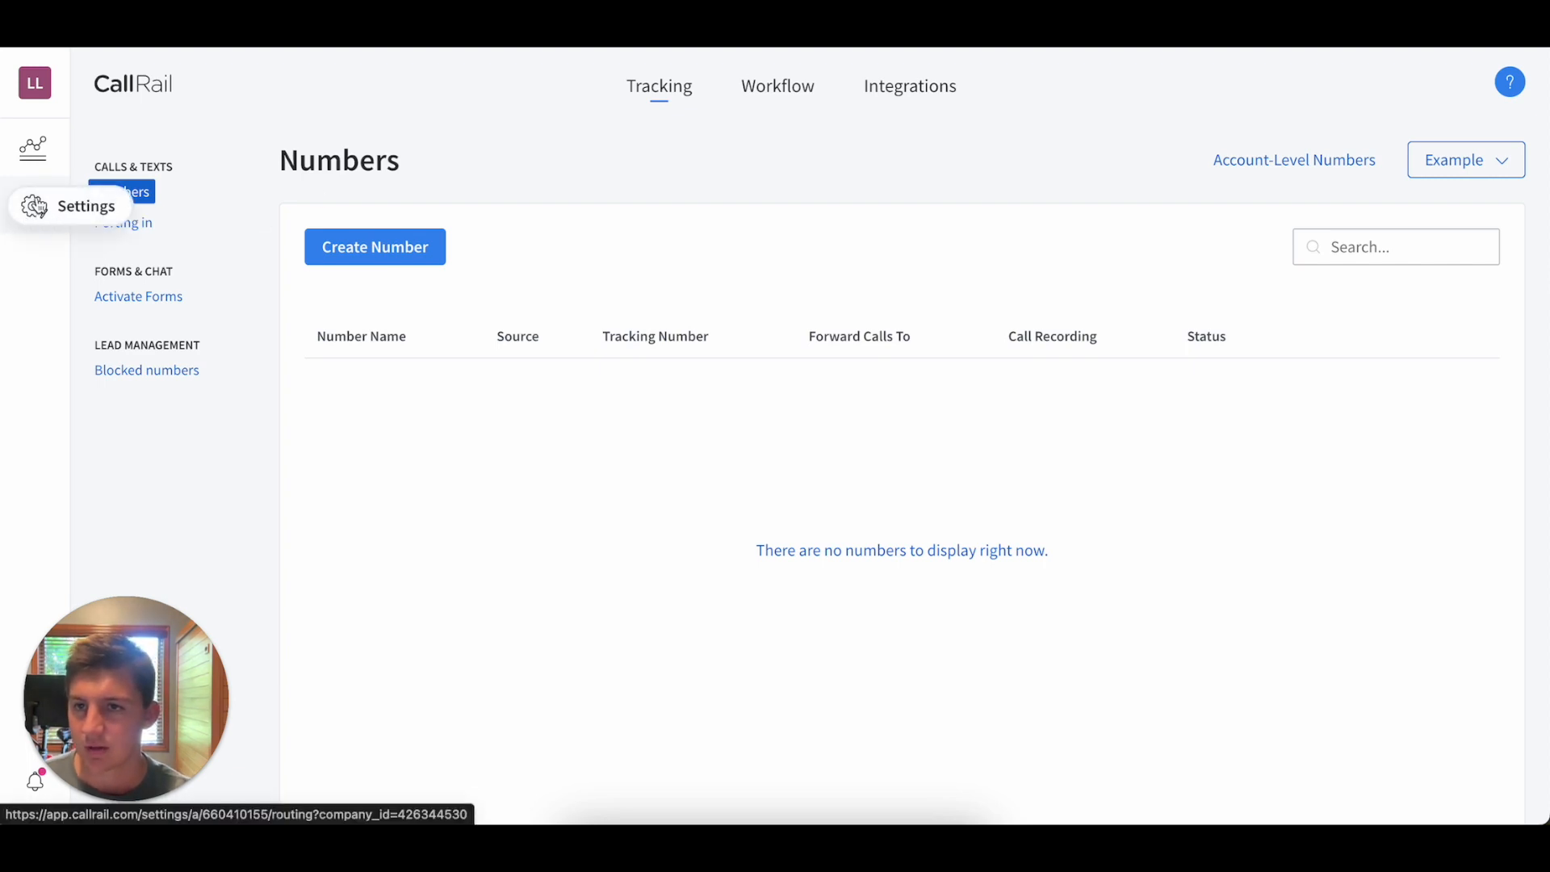
Open the tracking number settings for the Example company.
click(33, 143)
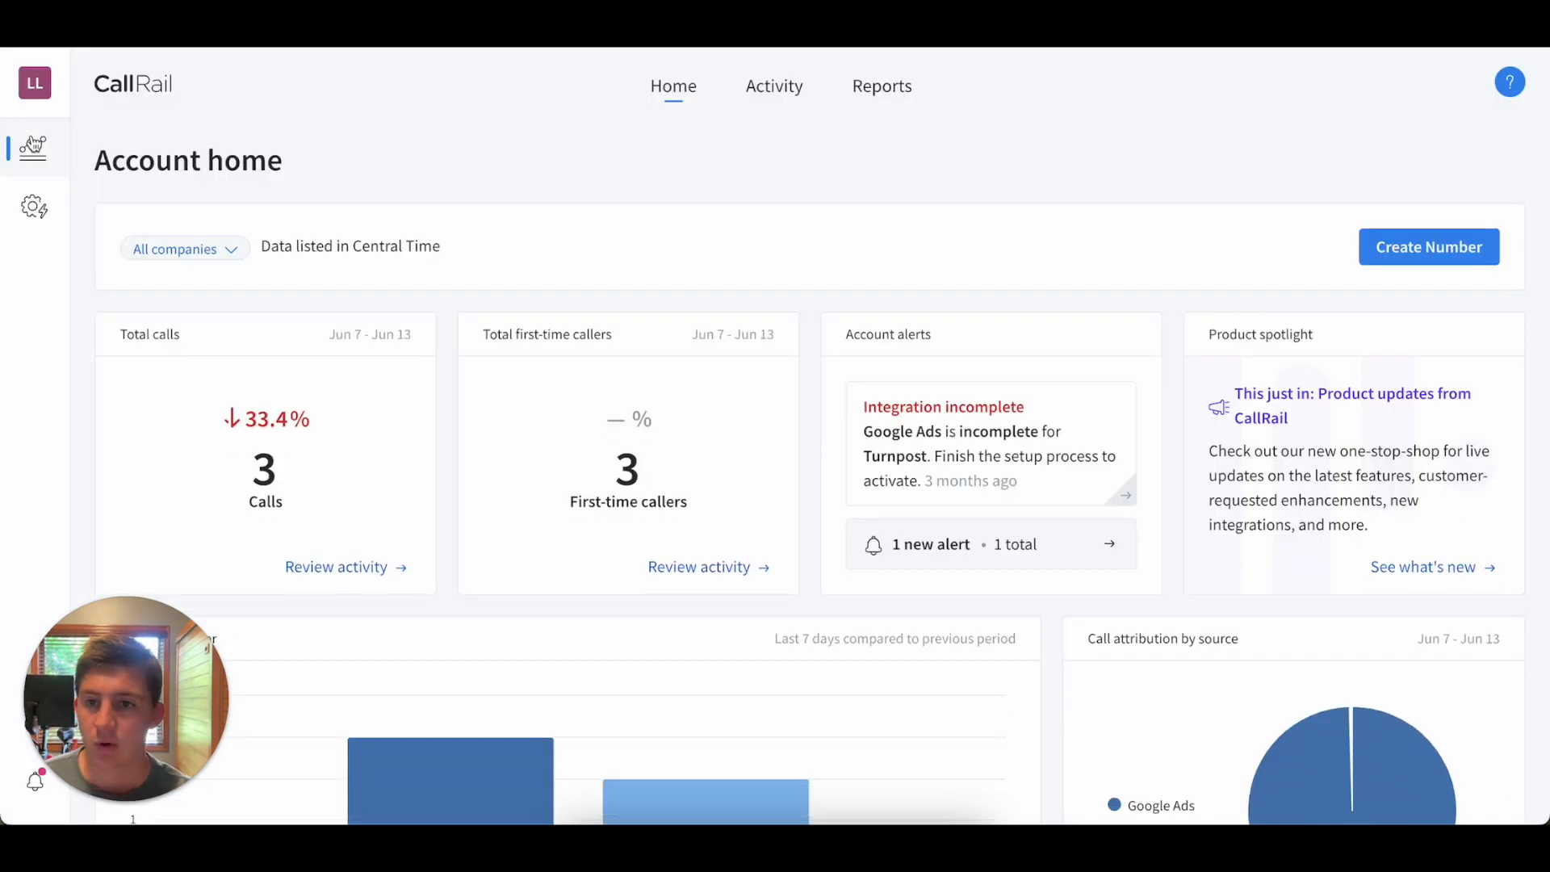
click(33, 209)
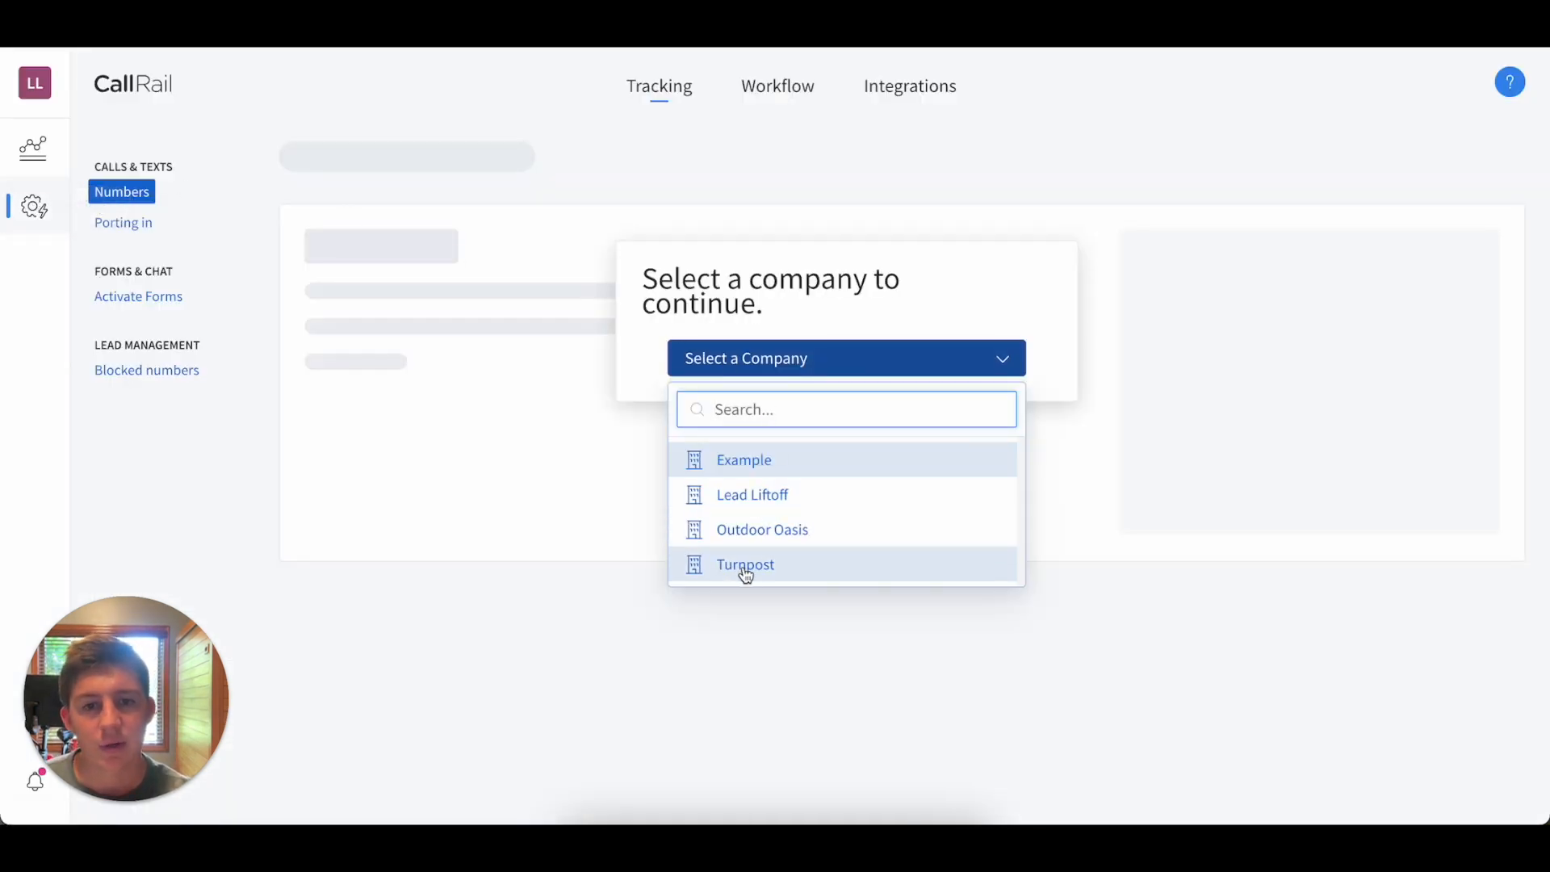
click(741, 462)
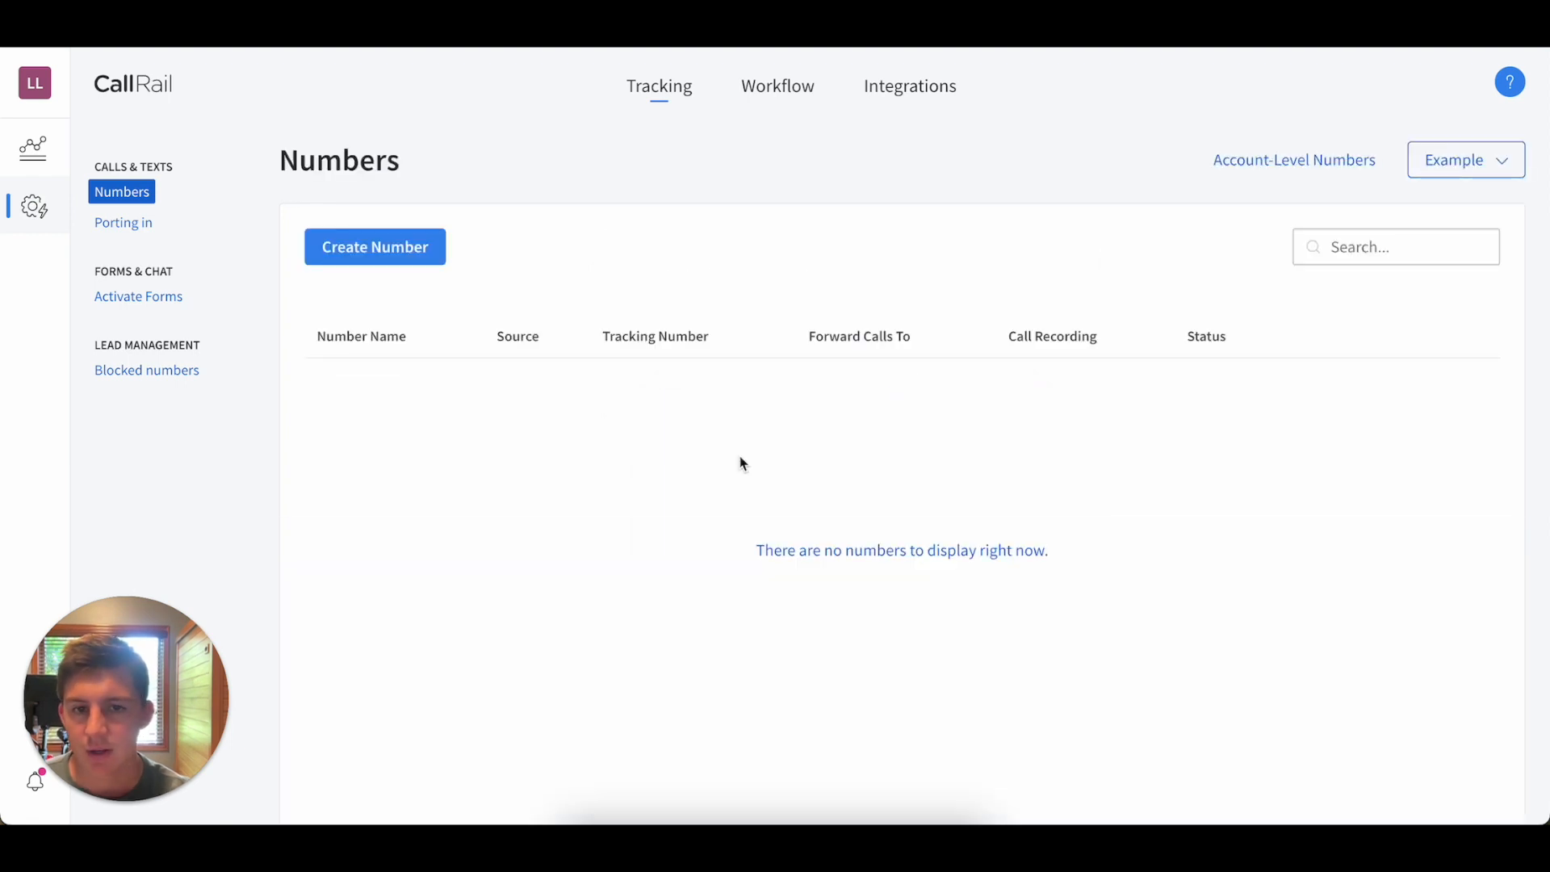
Start a new online tracking number for a Google Ads ad extension displayed only on mobile devices.
click(415, 254)
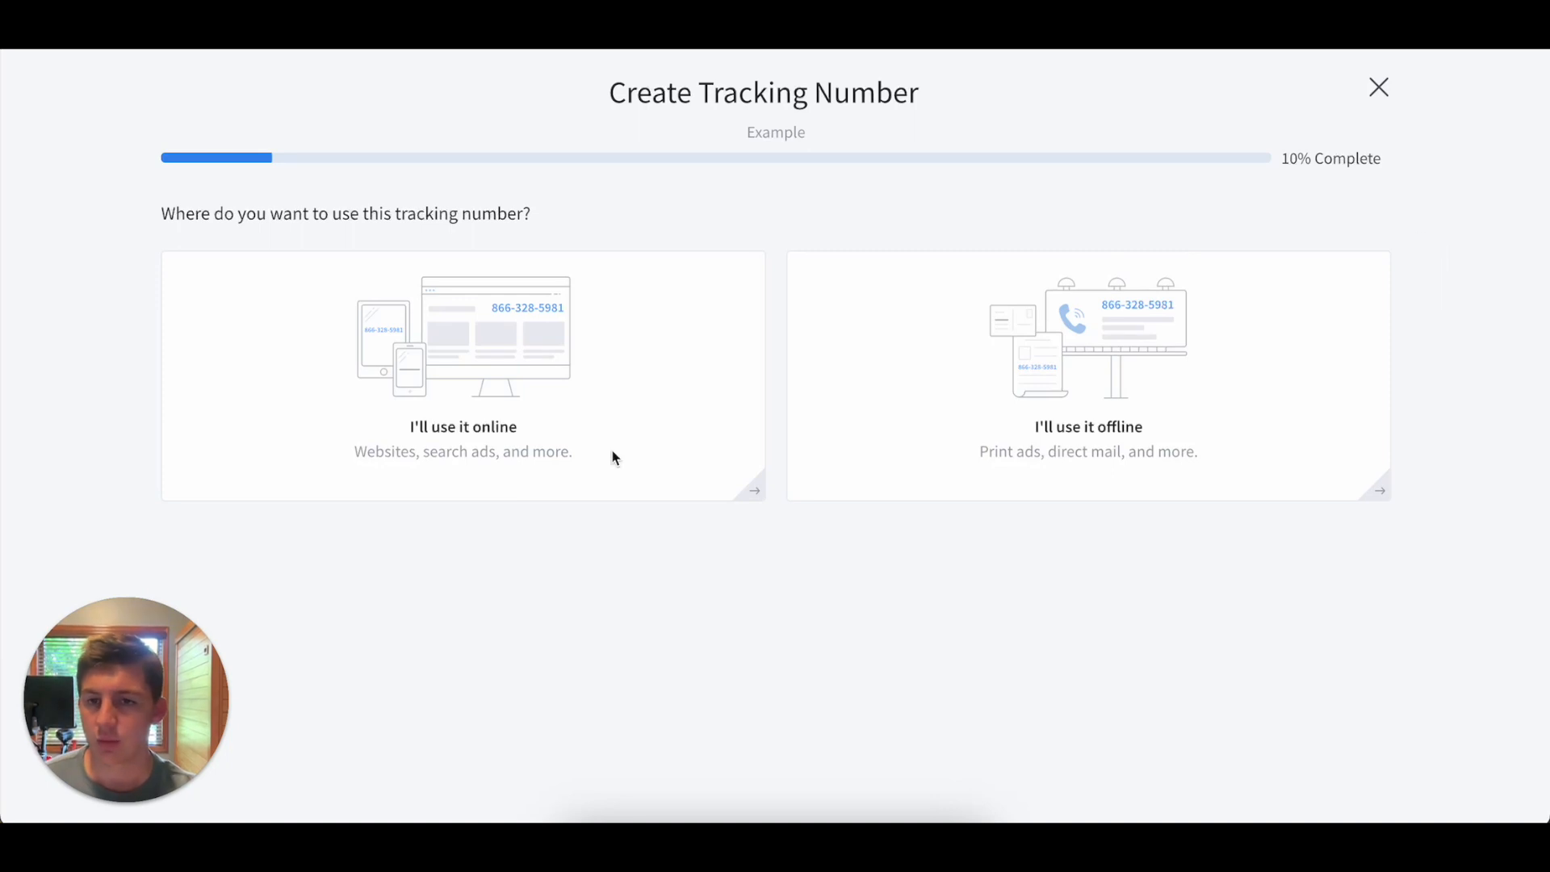
click(633, 433)
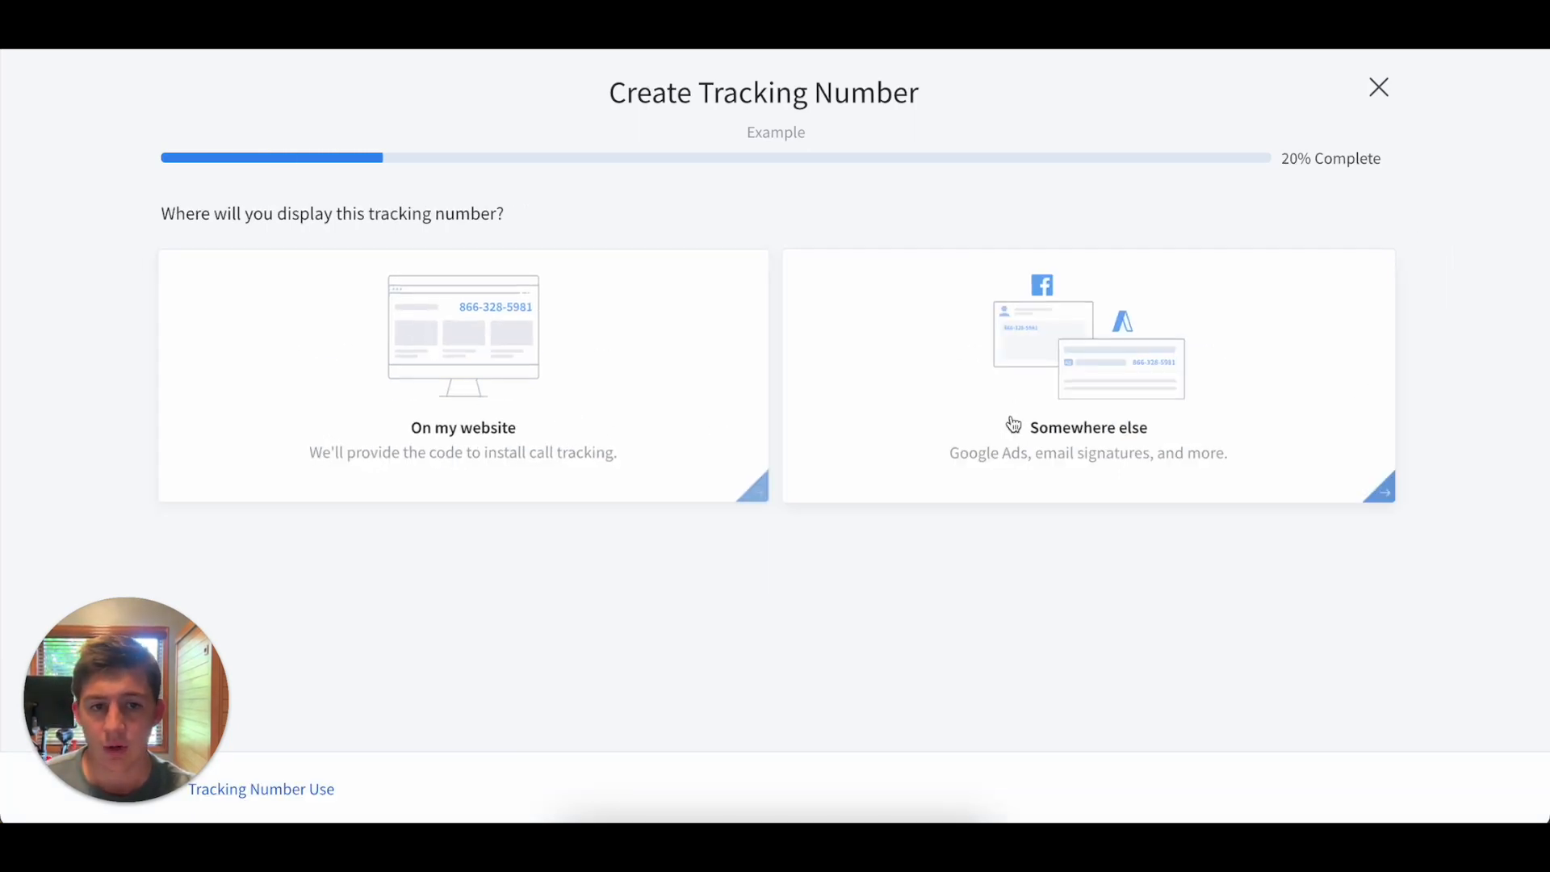
click(1004, 481)
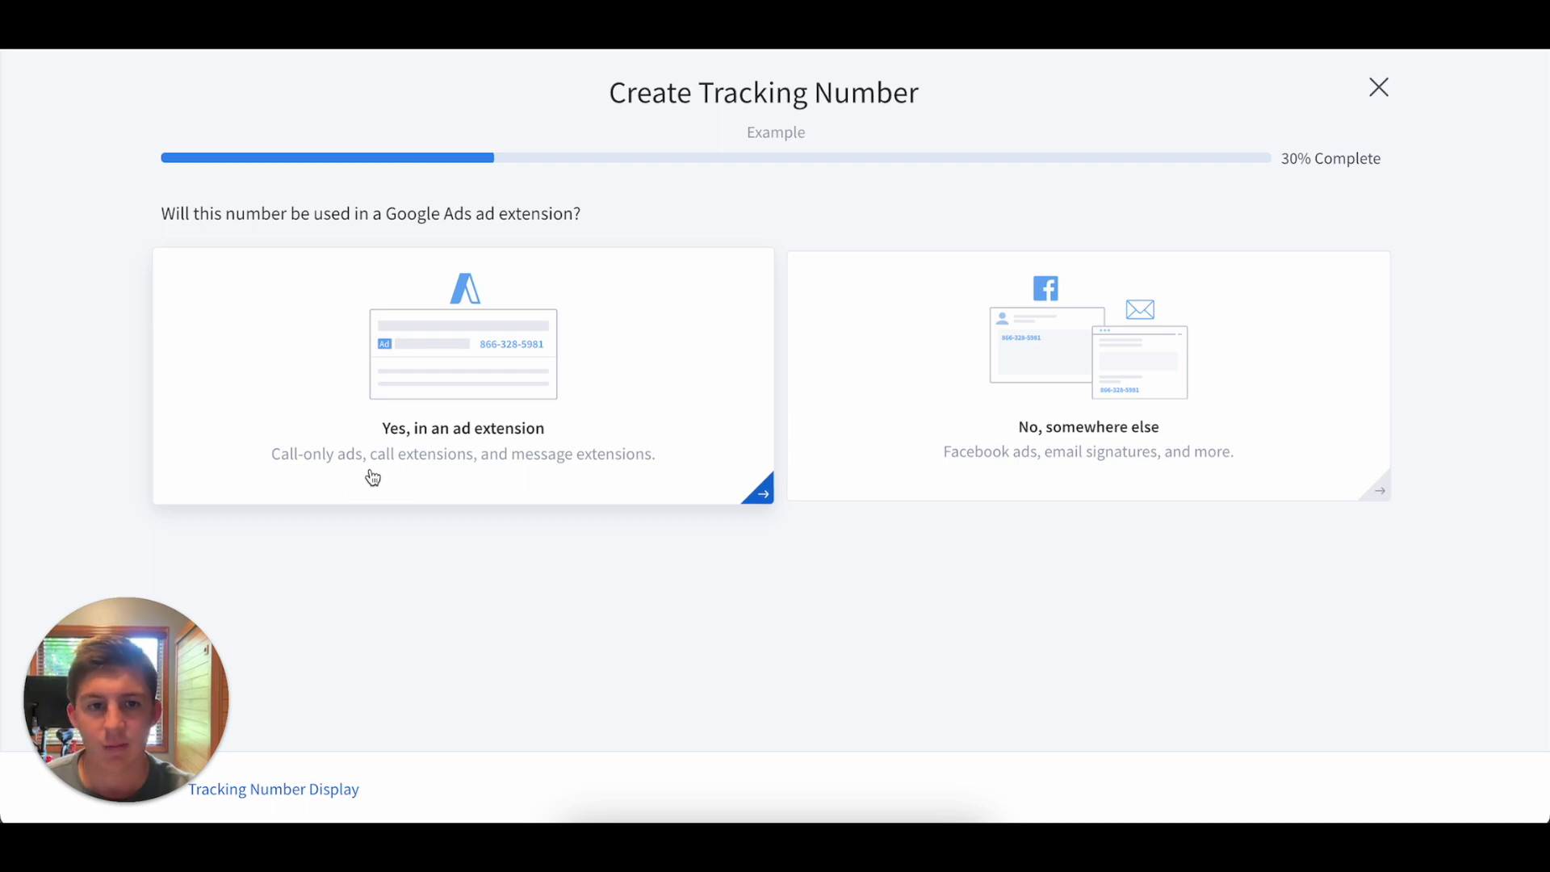
click(373, 478)
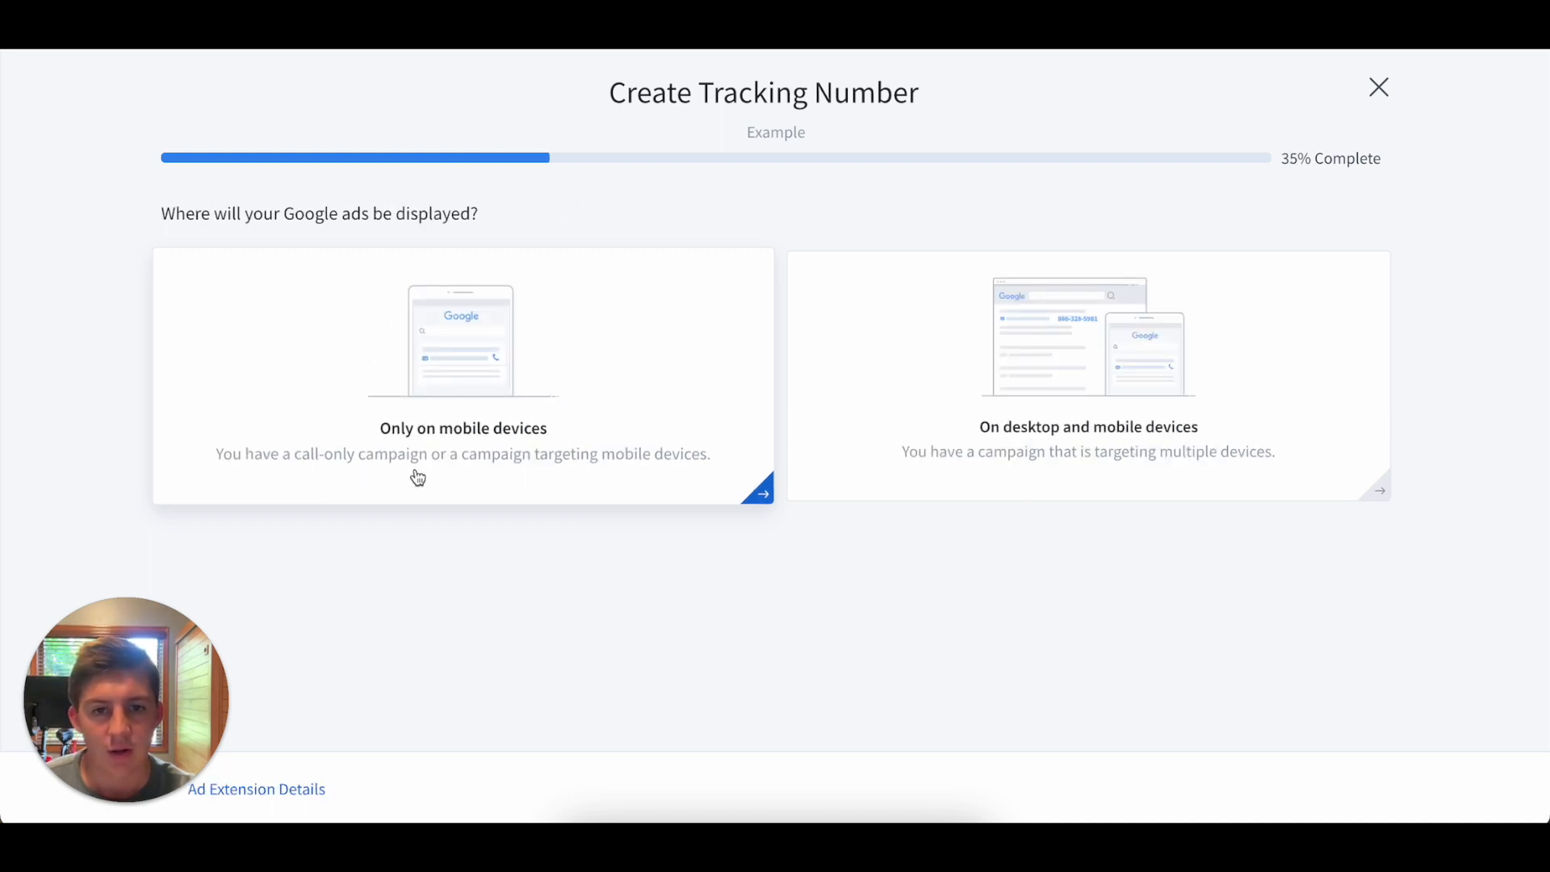
click(526, 431)
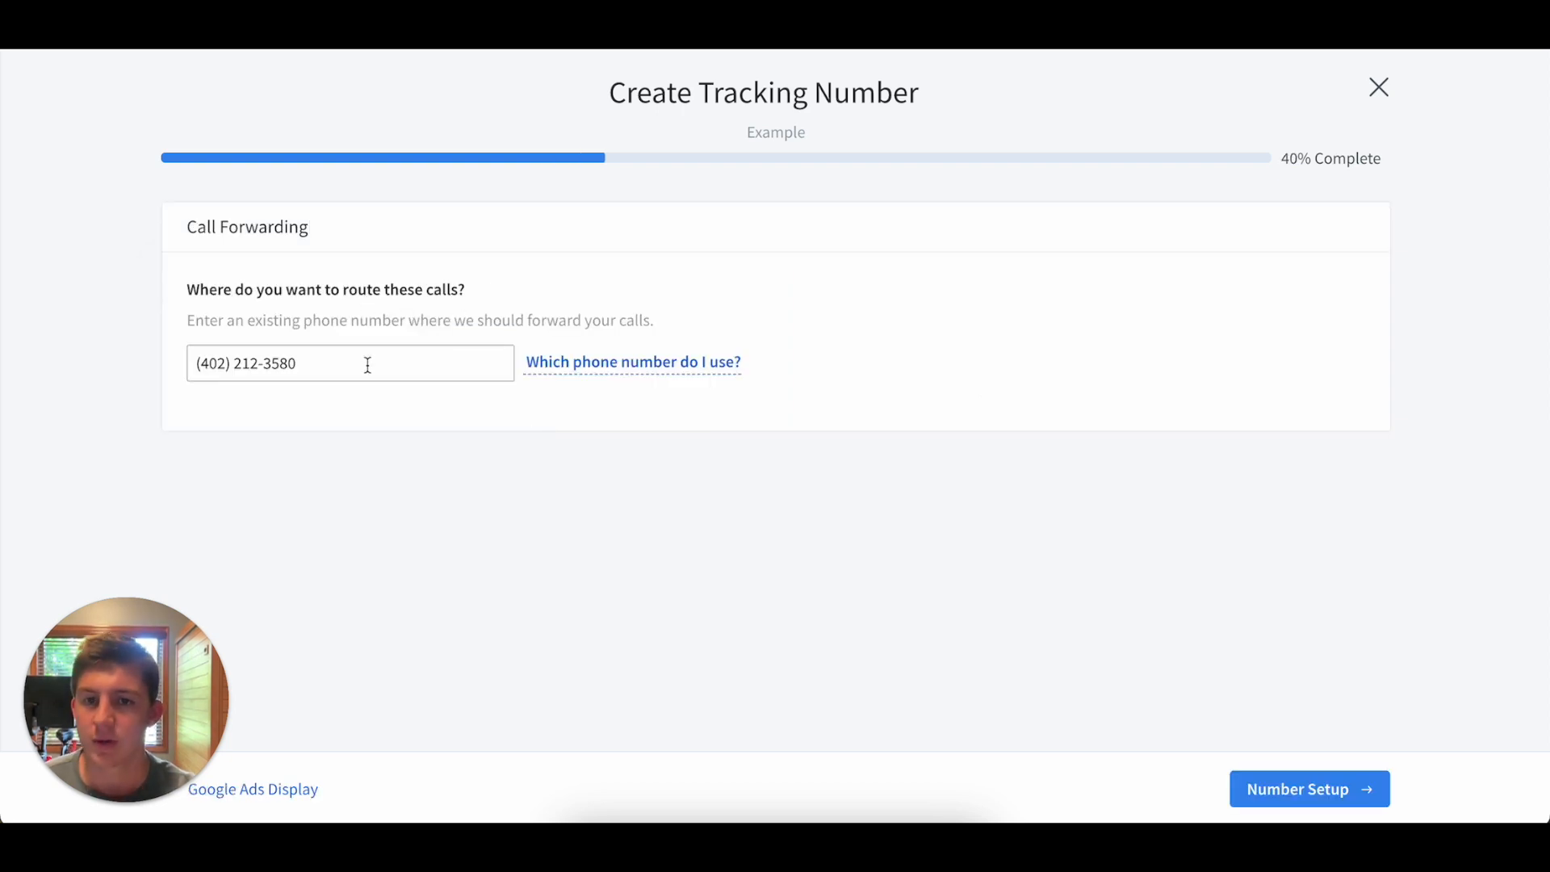
Accept the forwarding number, name the local tracking number Google Ad Extension, activate it with call recording on, and return to the active numbers.
click(1307, 802)
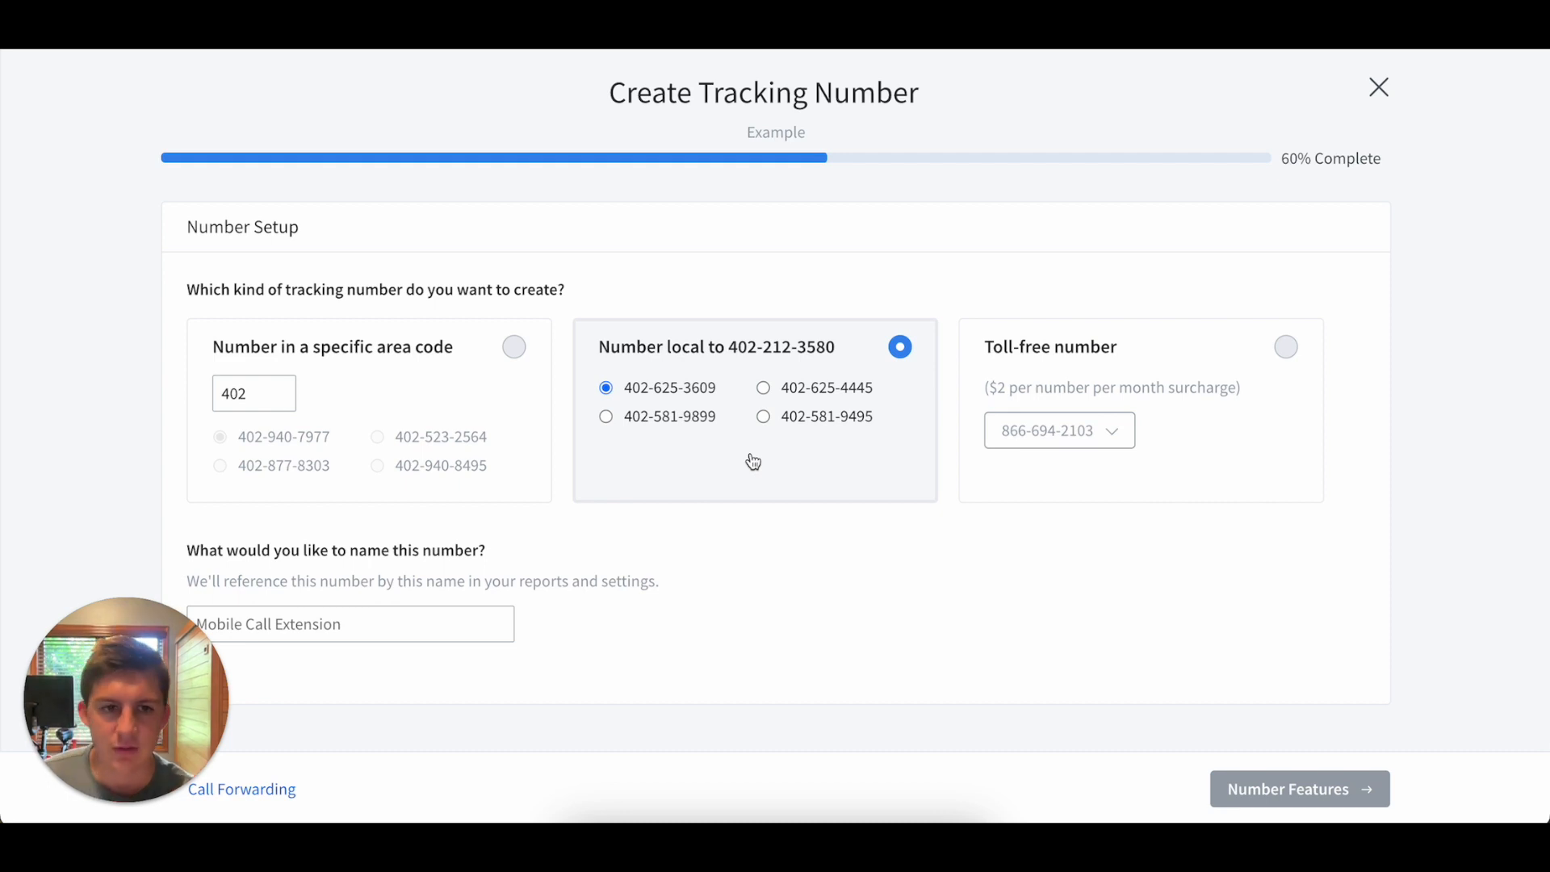
click(352, 624)
click(356, 672)
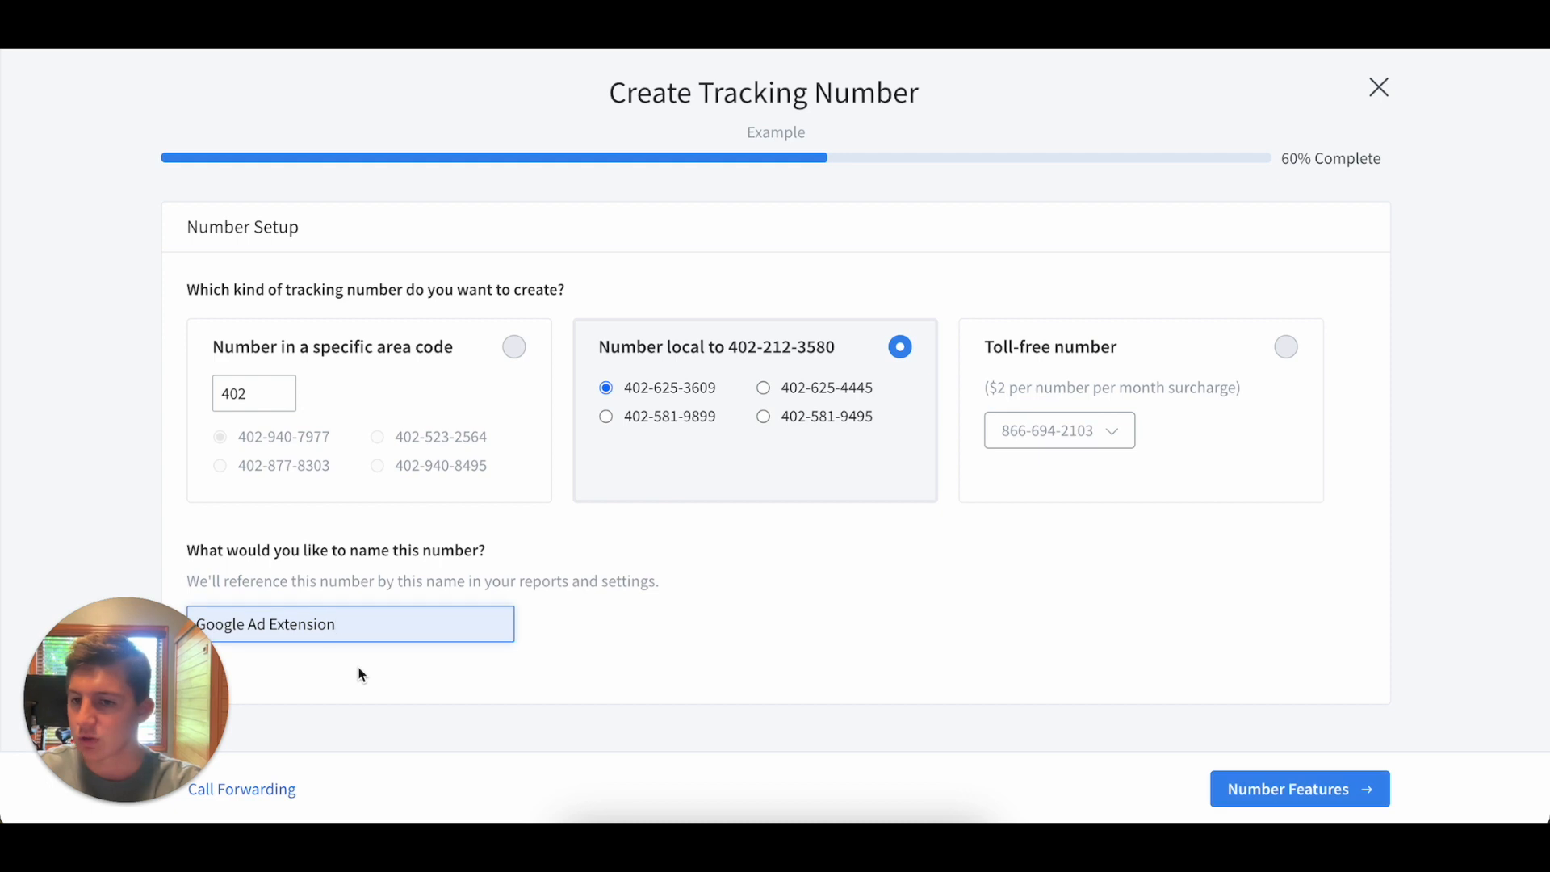
click(1296, 788)
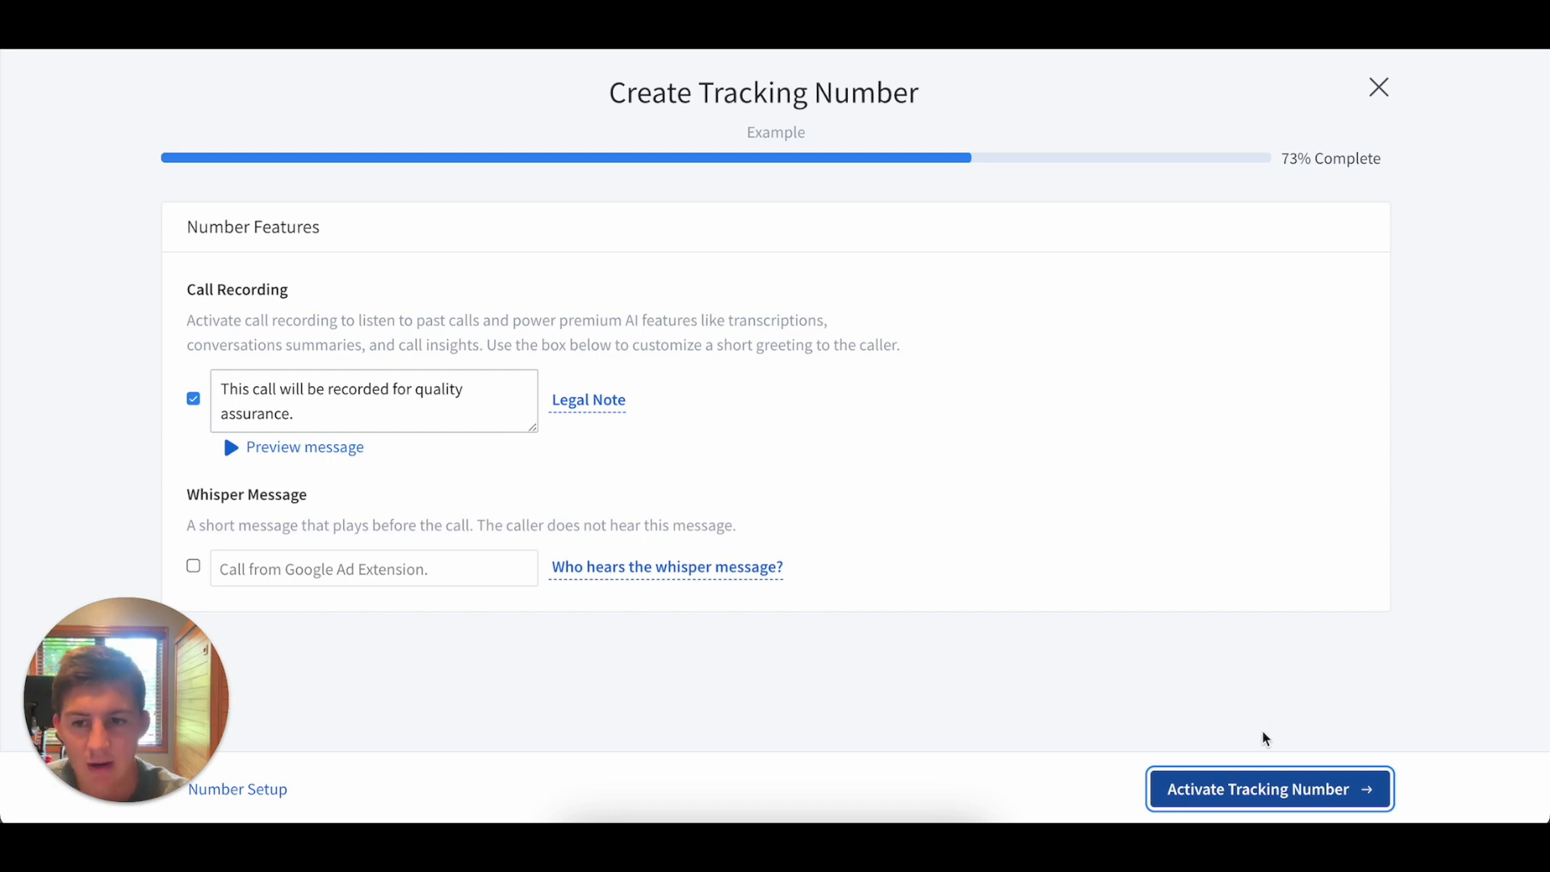
click(1250, 803)
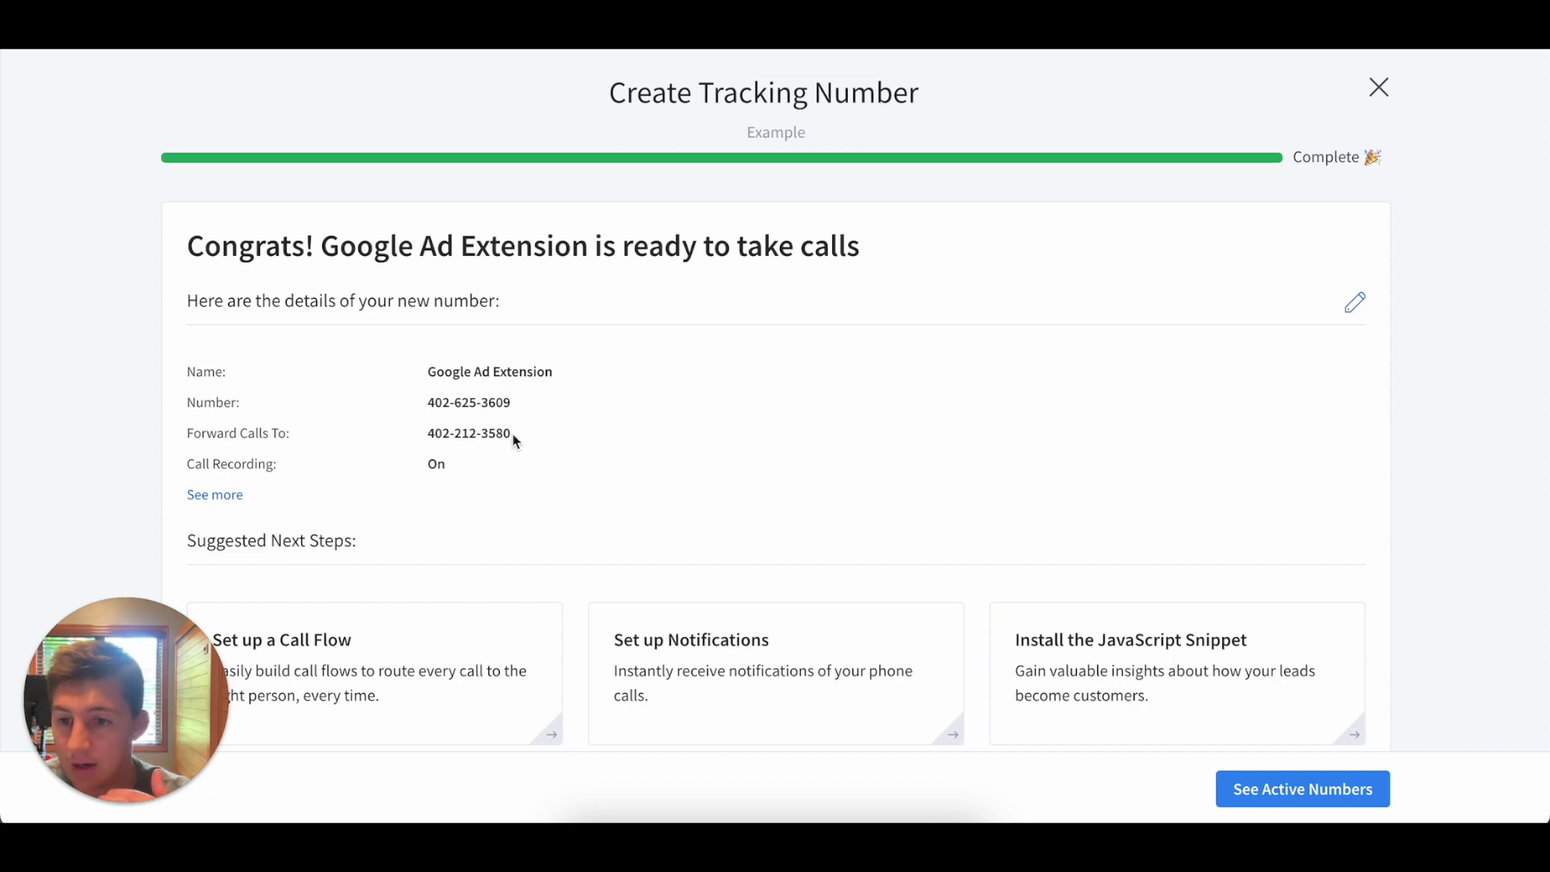
scroll(513, 440, down, 1)
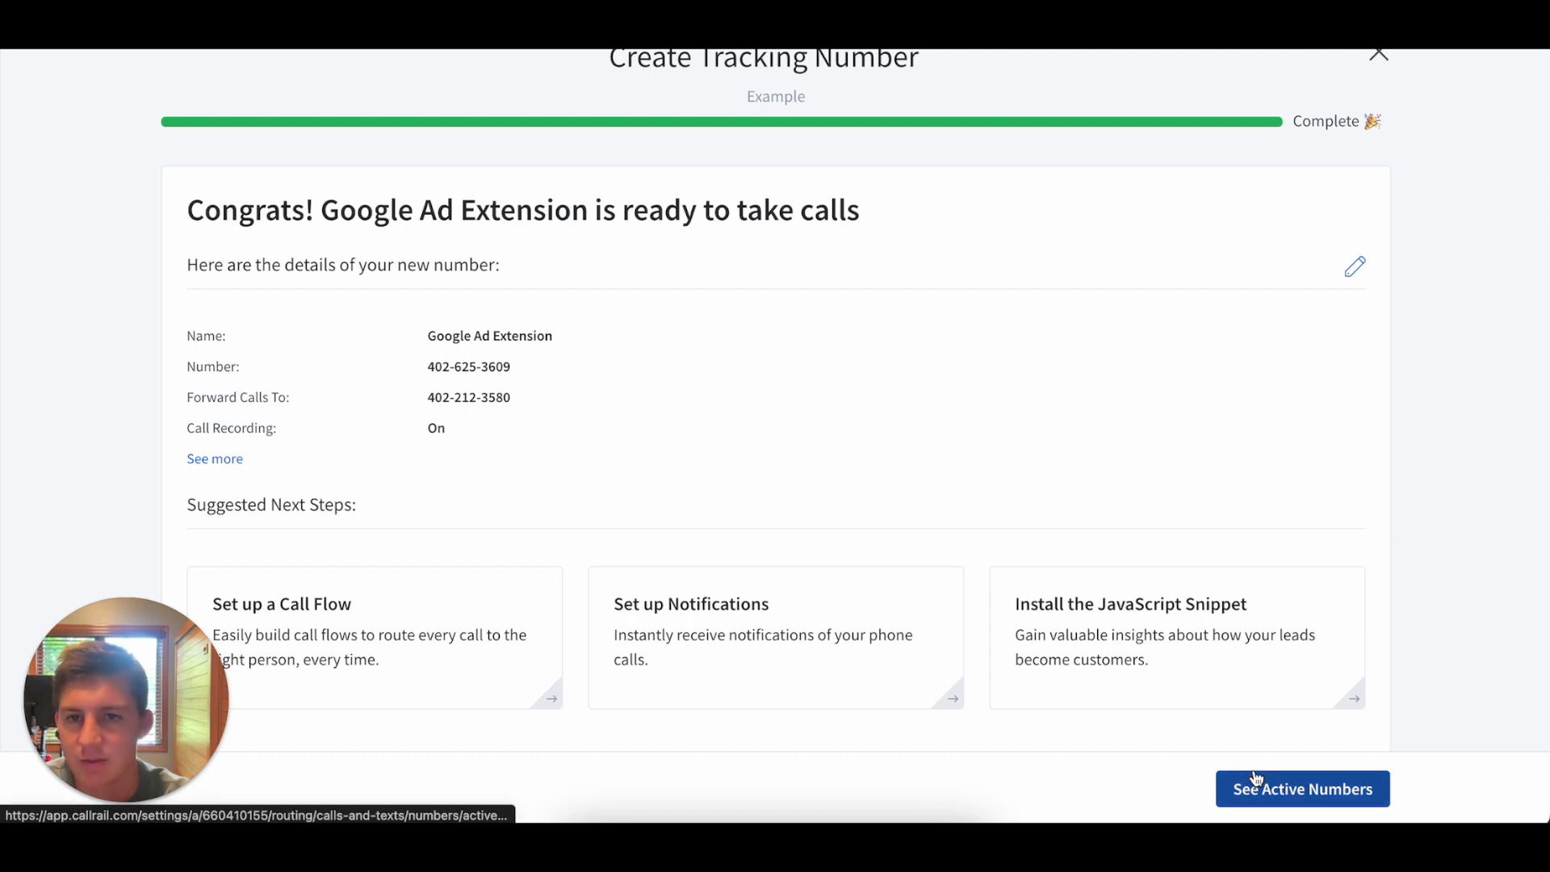
click(1314, 790)
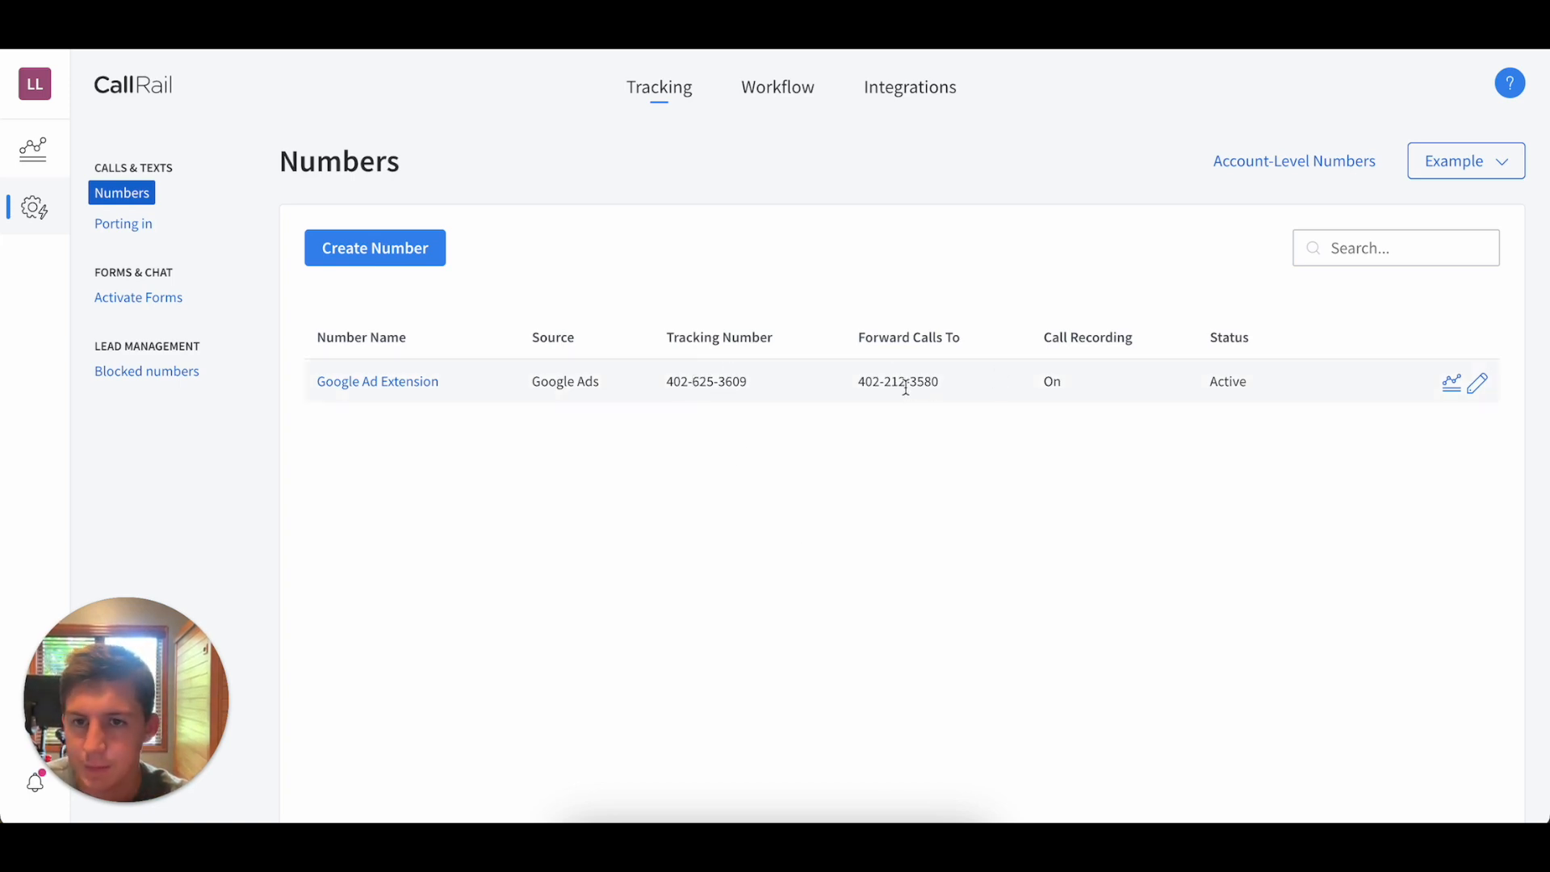
Start another online tracking number for the website that tracks calls, keywords and web sessions.
click(377, 247)
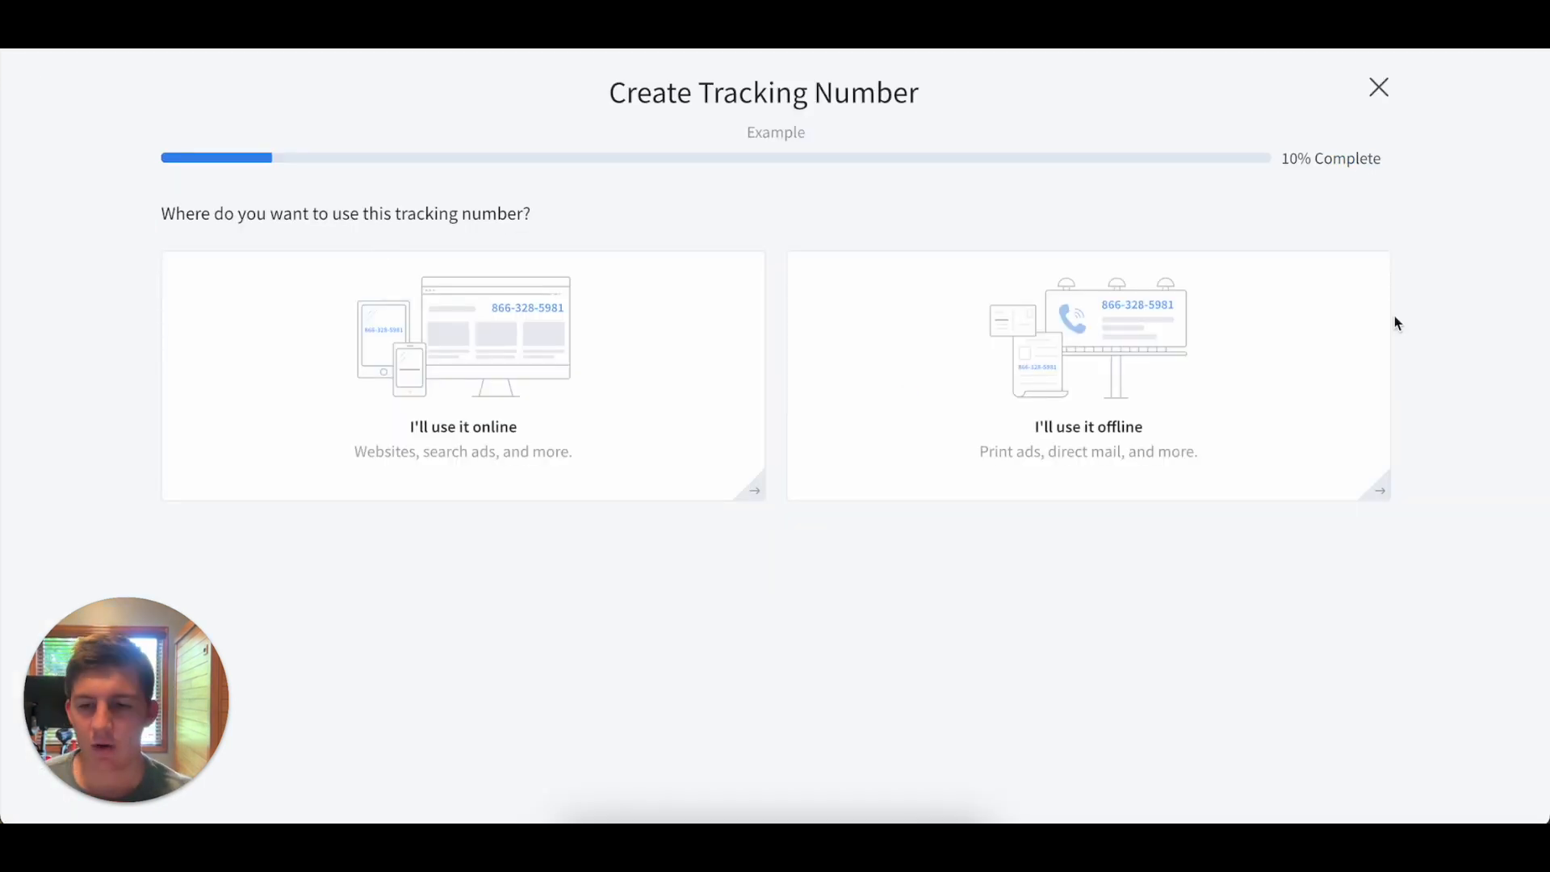
click(512, 375)
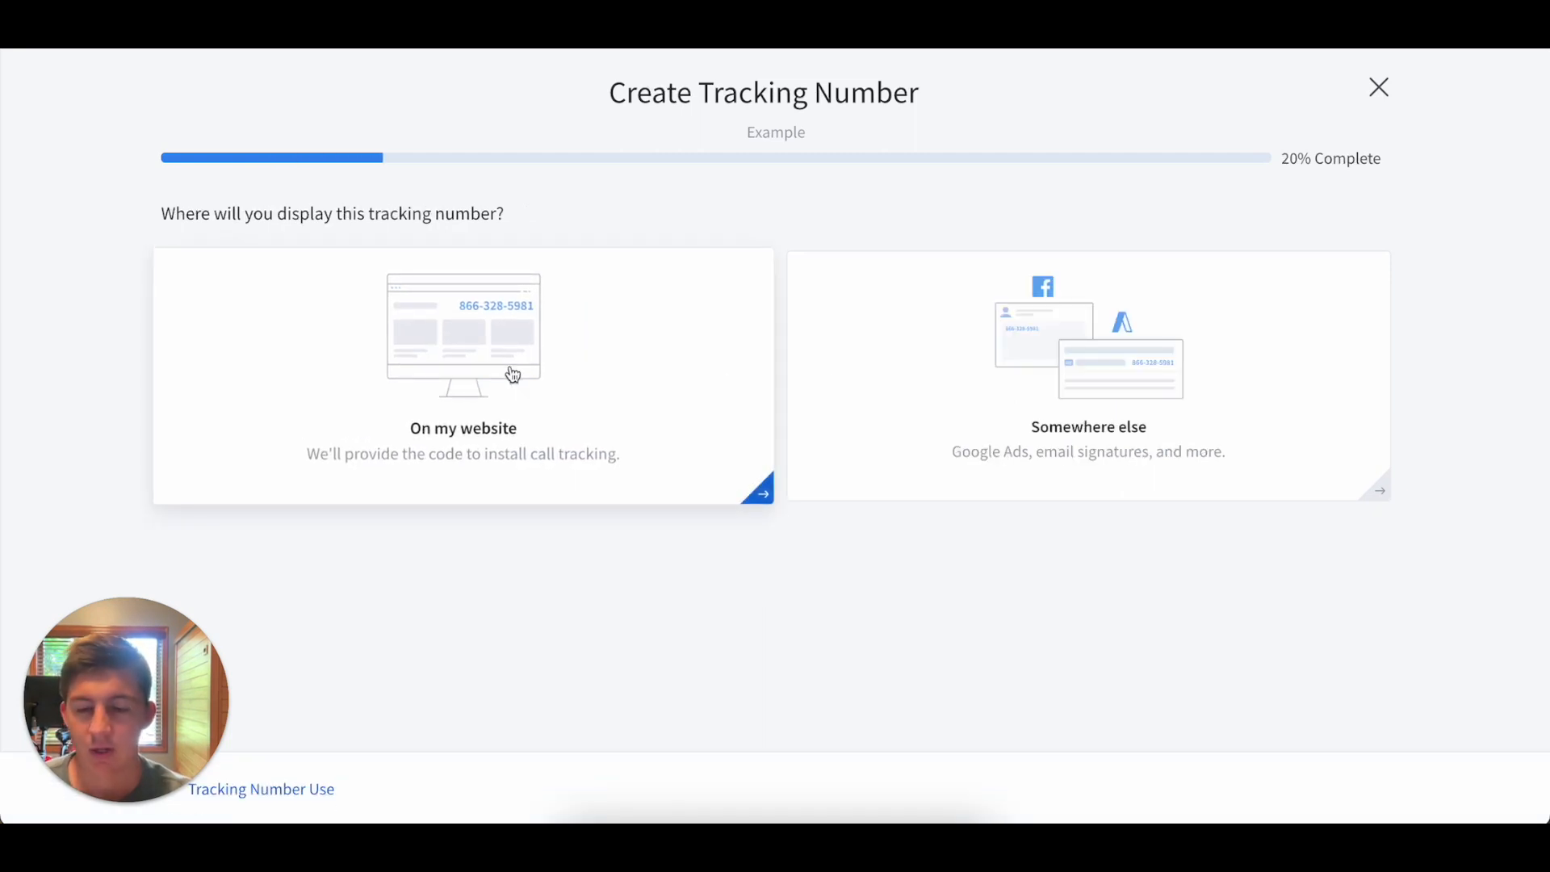
click(513, 374)
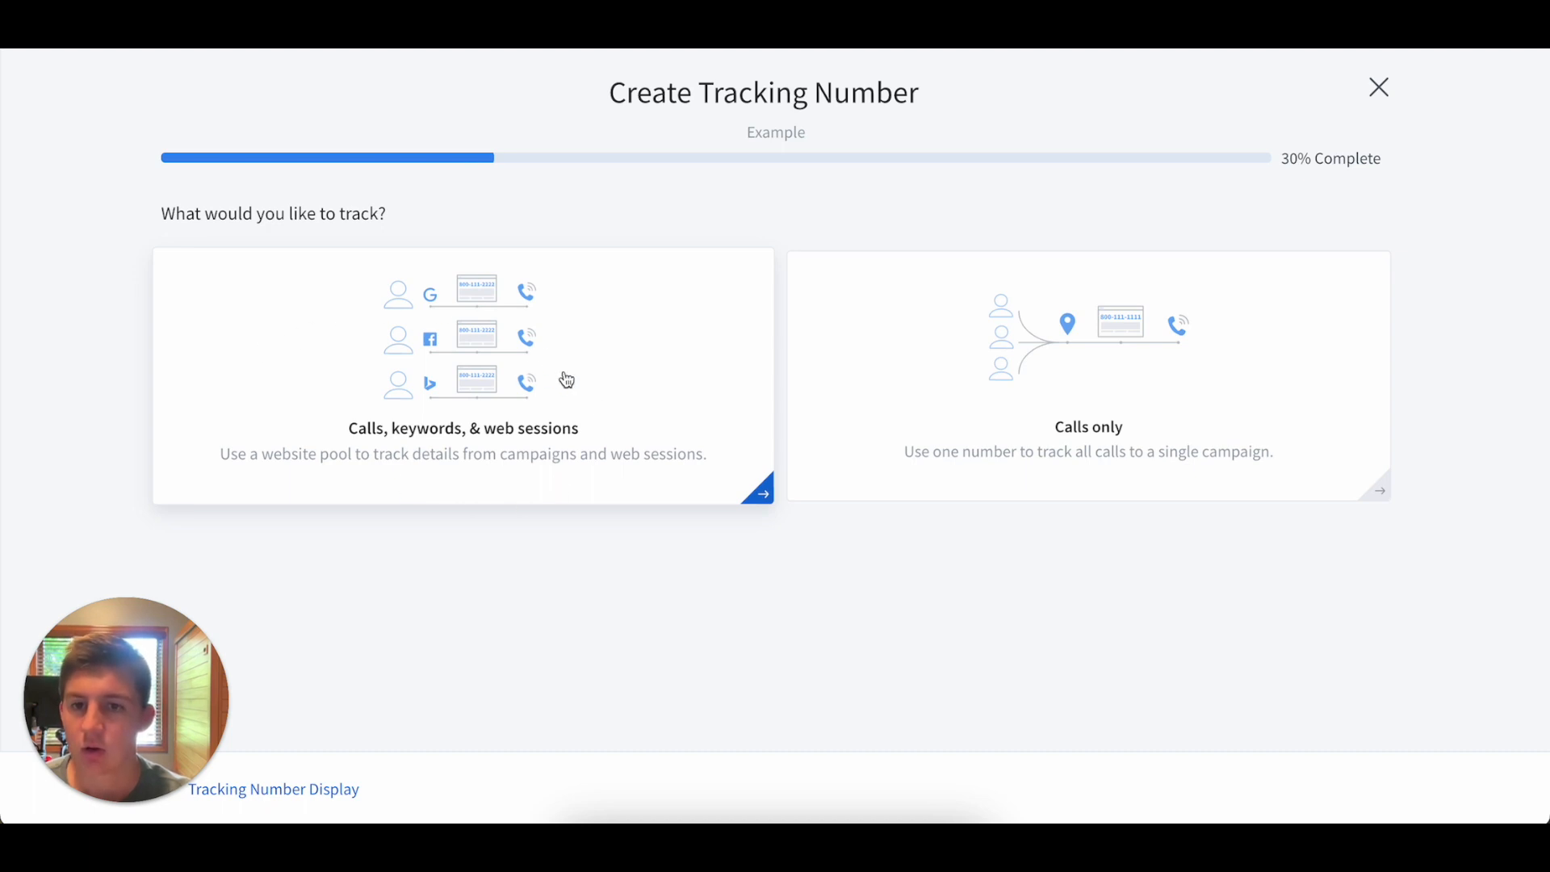
click(601, 395)
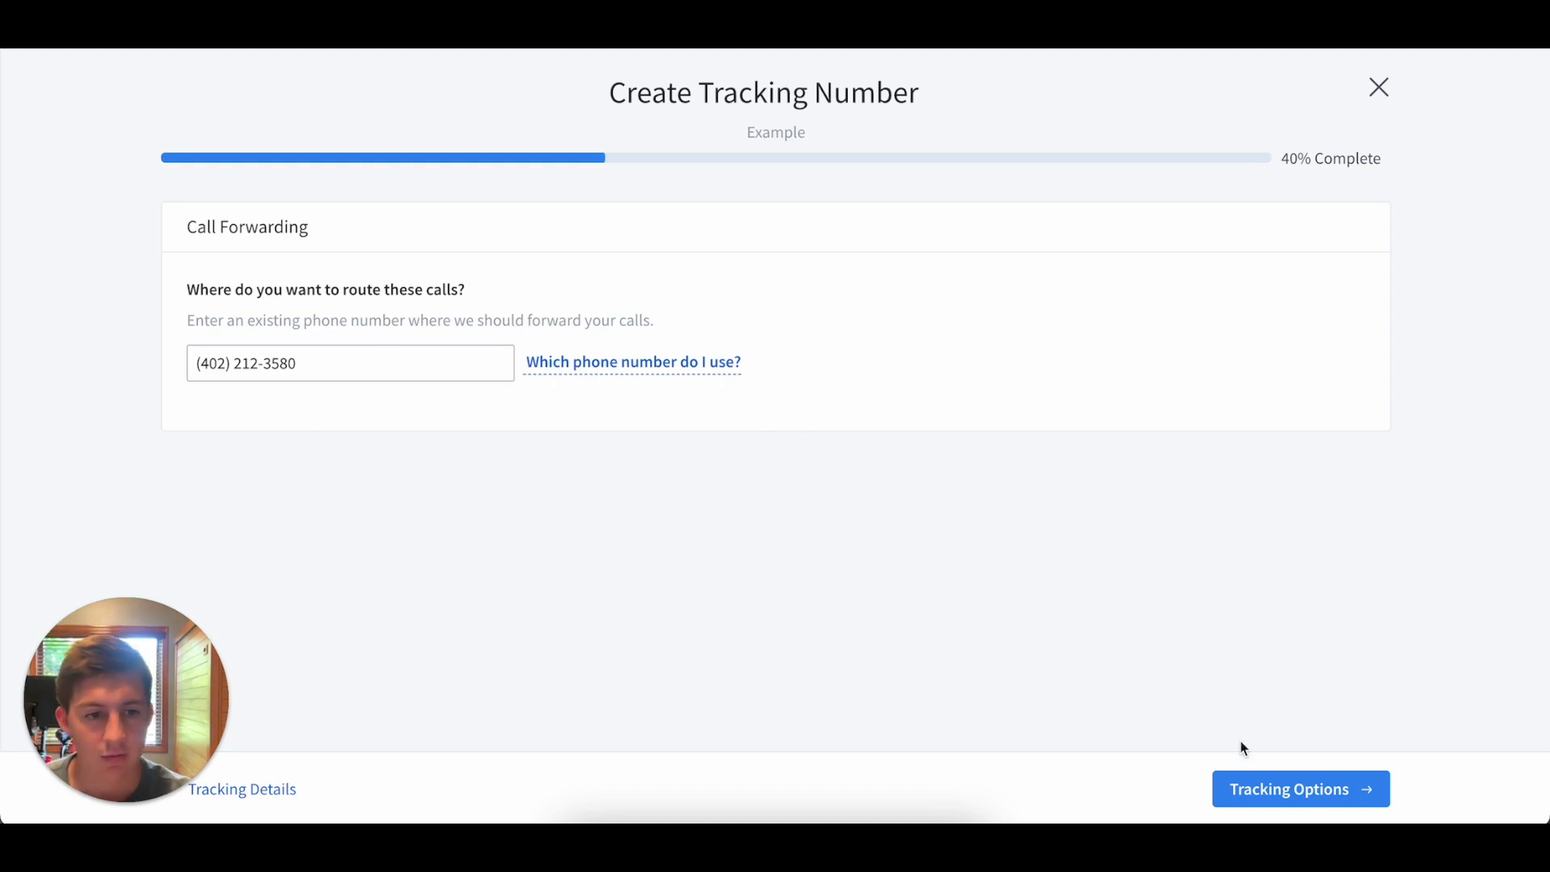
Accept the call forwarding number and set the visitors to track to All visitors (recommended).
click(1237, 789)
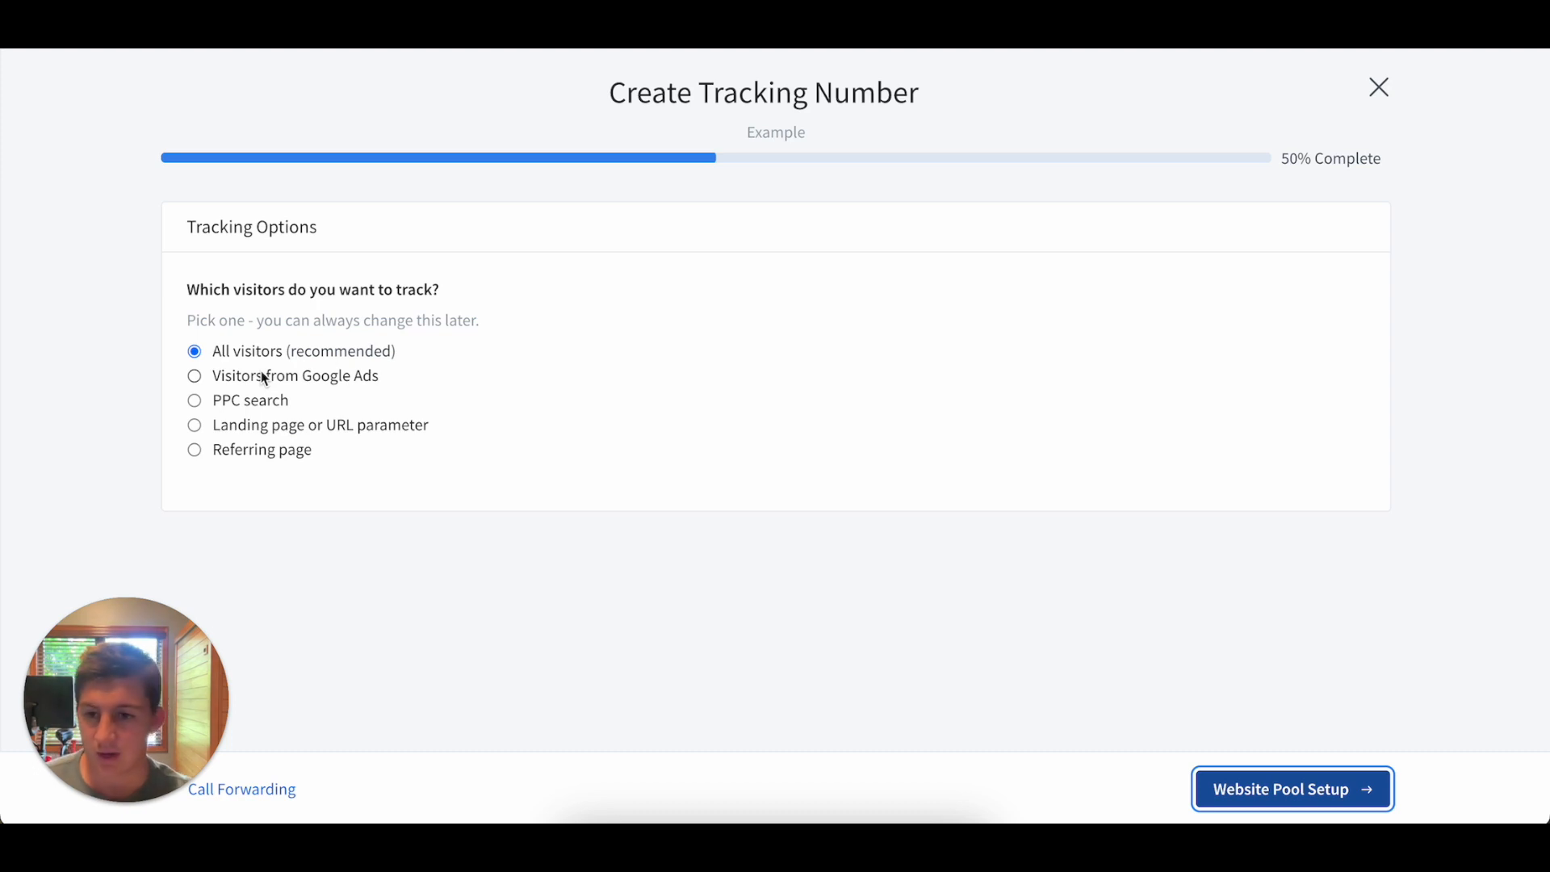
click(196, 378)
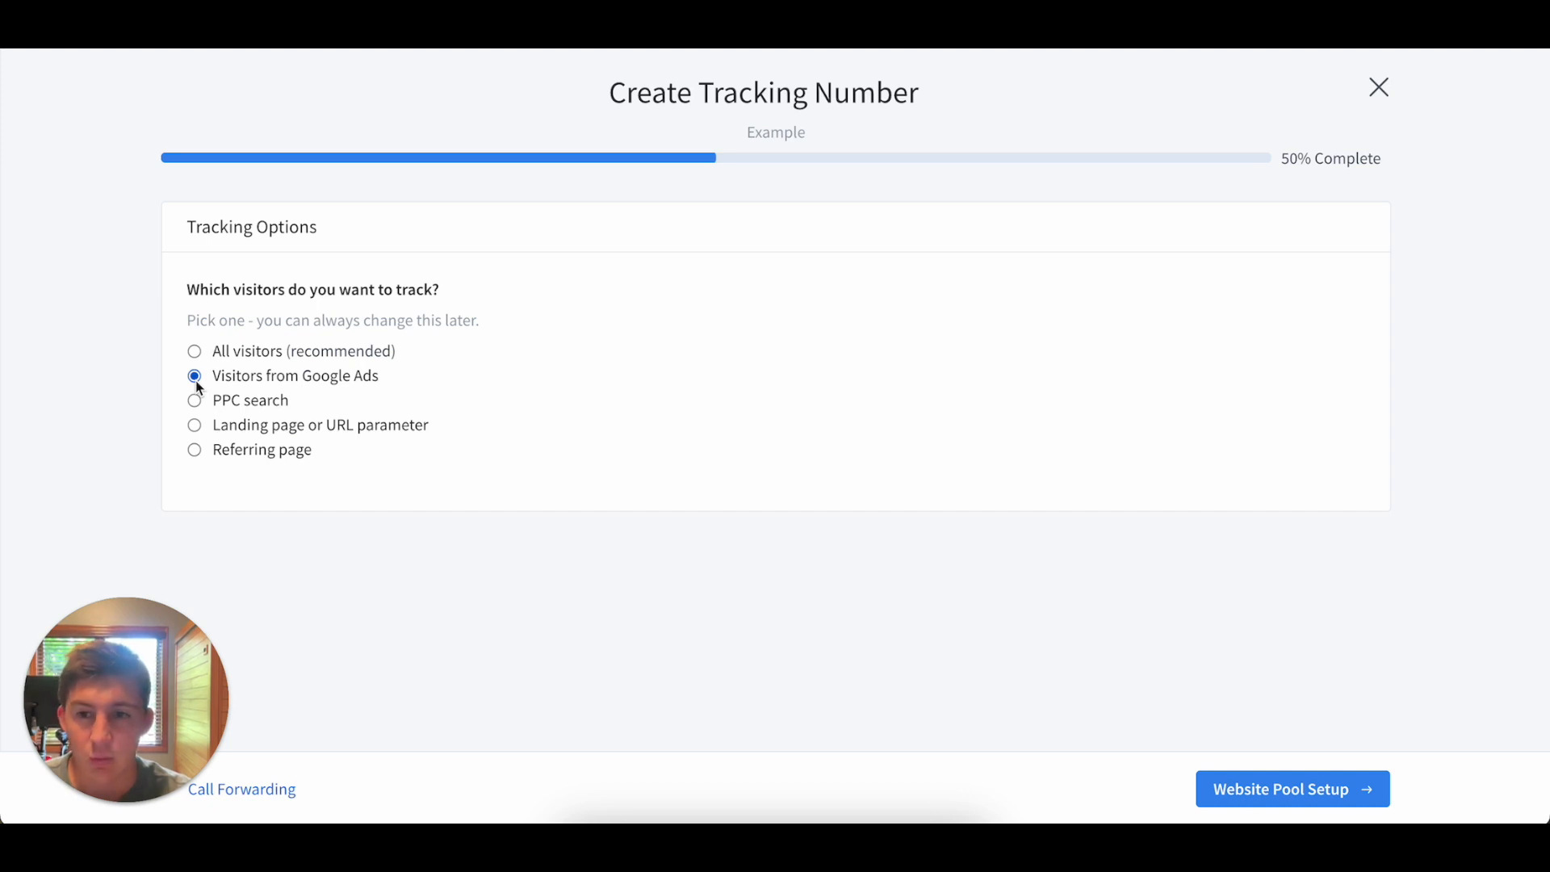
click(194, 352)
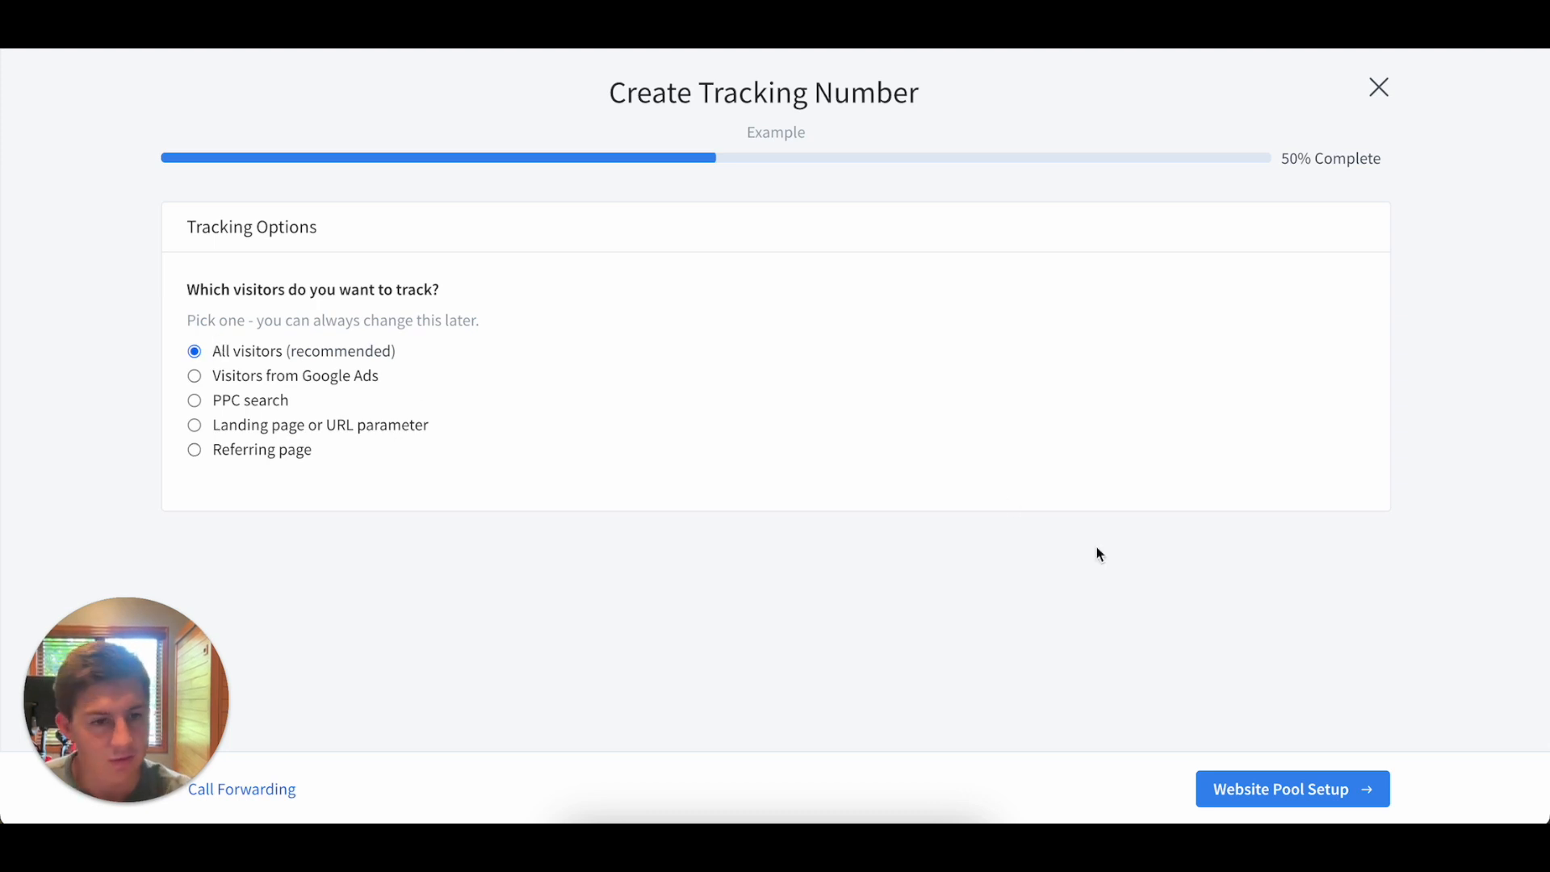
click(1242, 795)
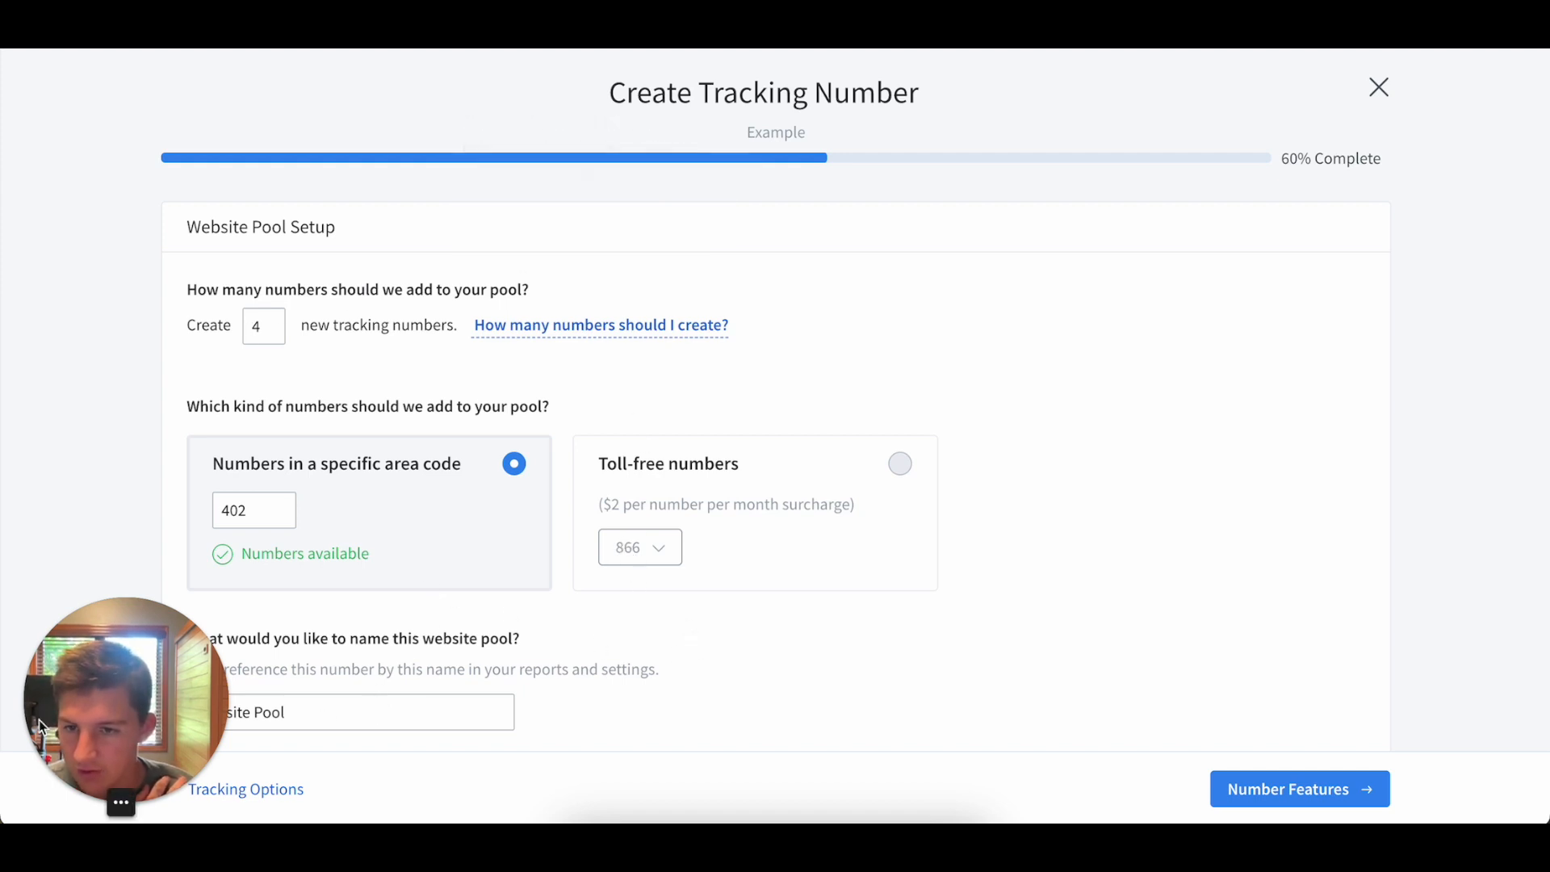
Activate the Website Pool with 4 numbers in area code 402 and call recording on, and return to the active numbers.
drag(137, 511, 100, 738)
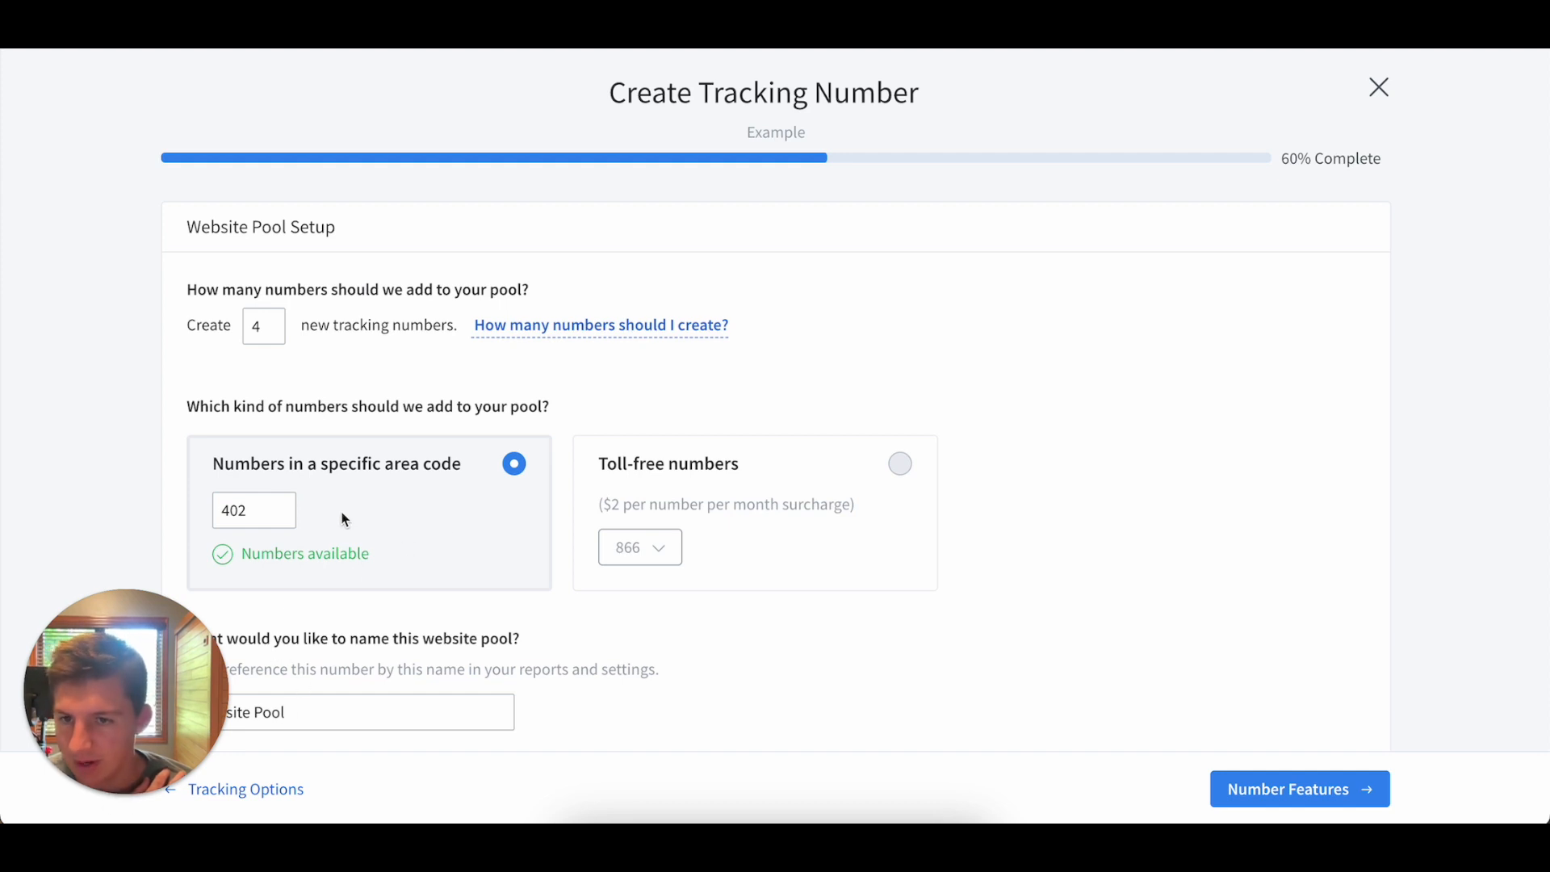
click(1269, 795)
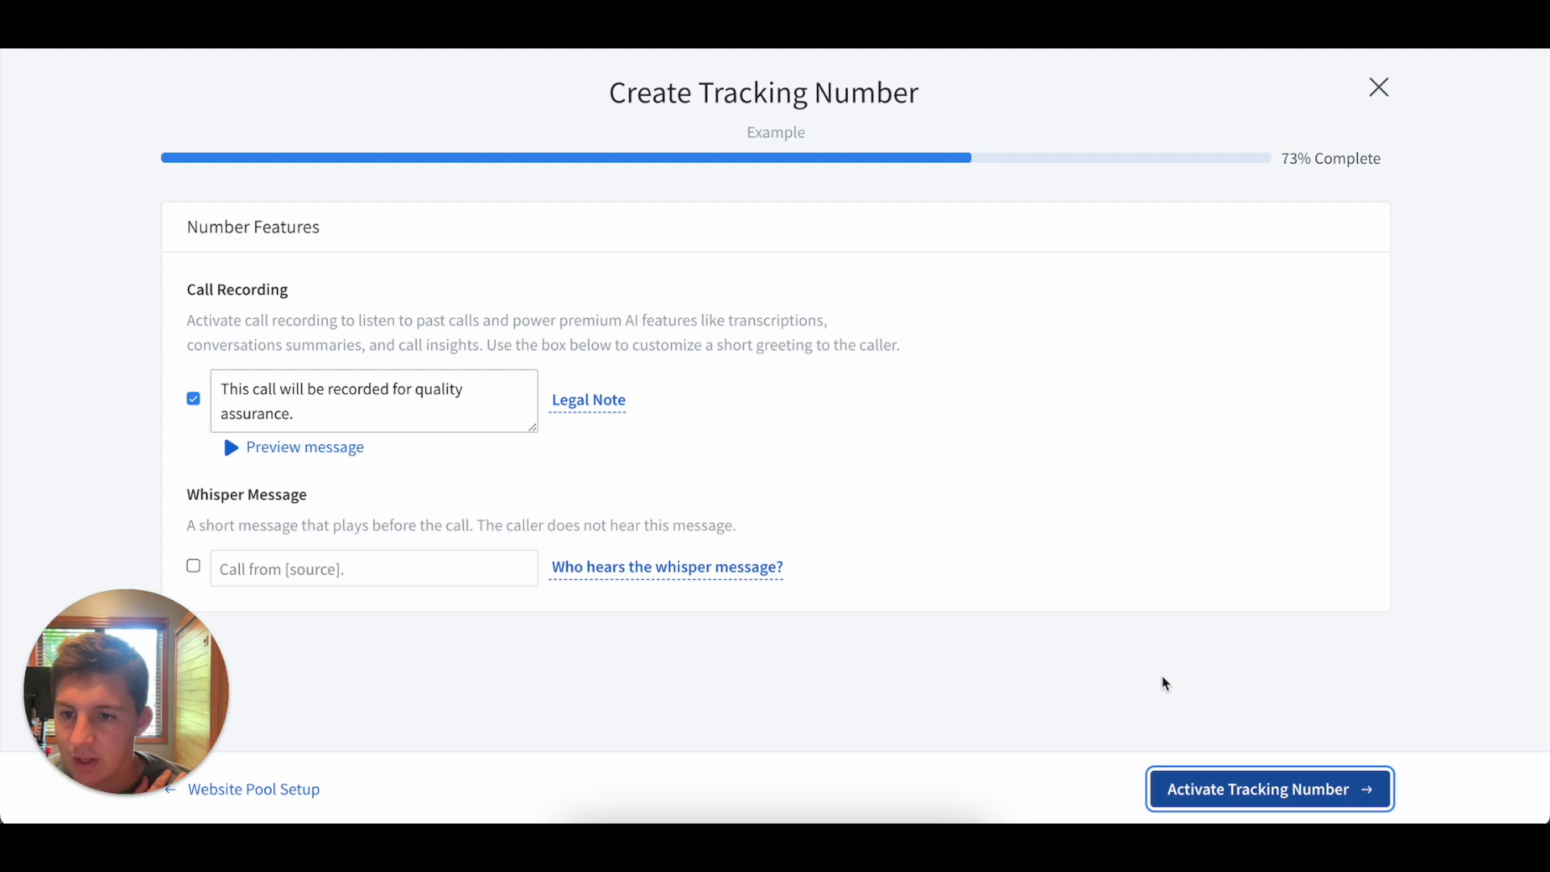
click(1273, 800)
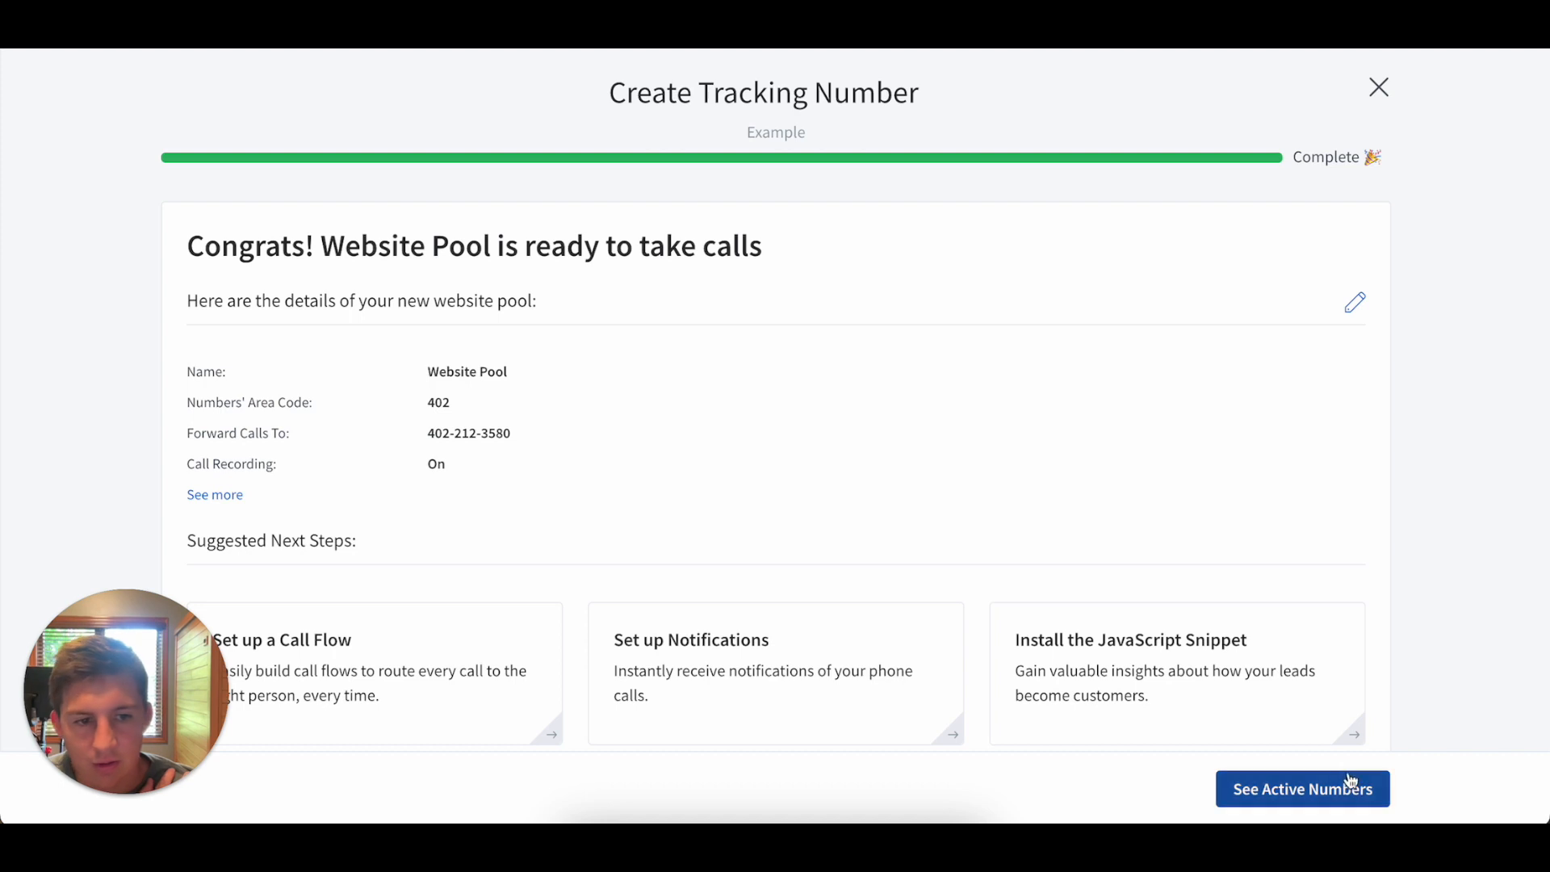
click(1283, 799)
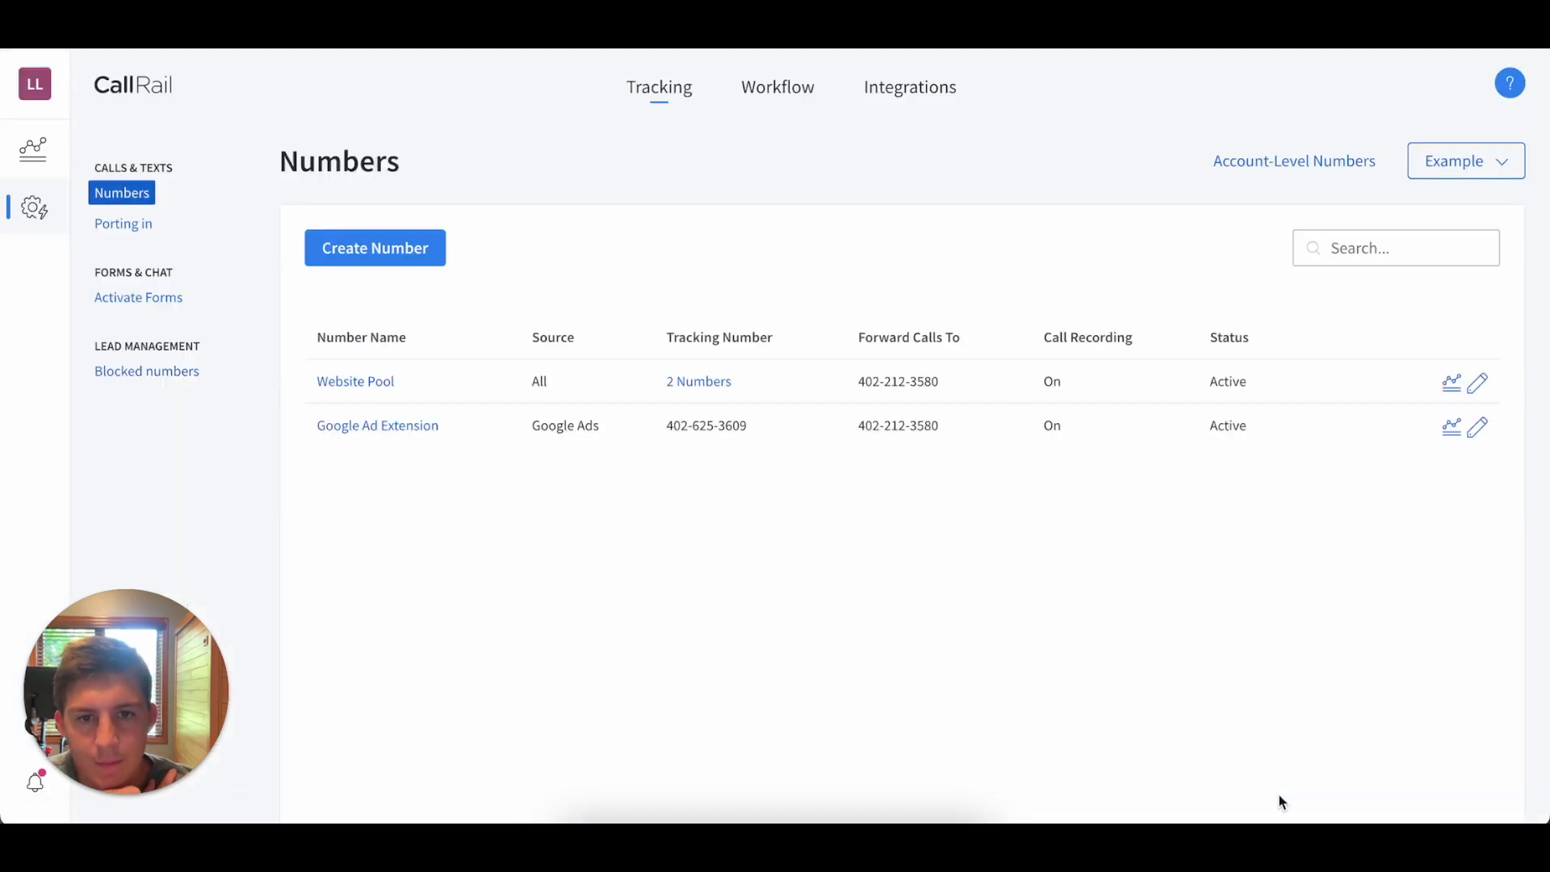
Review the number assignments for the Website Pool and return to the numbers list.
click(693, 385)
scroll(726, 489, down, 1)
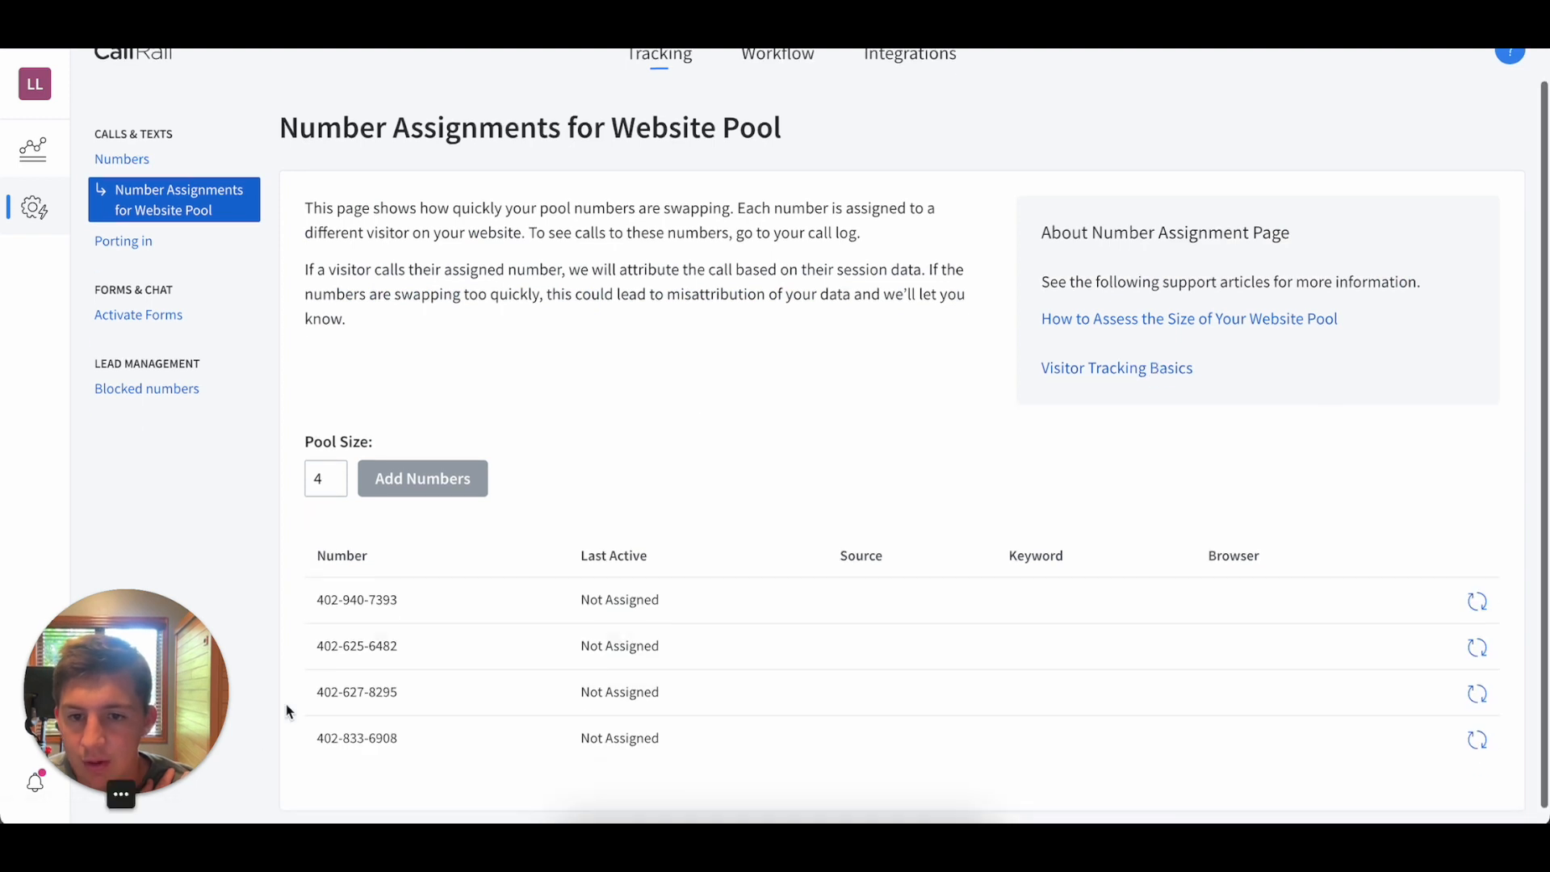
click(139, 162)
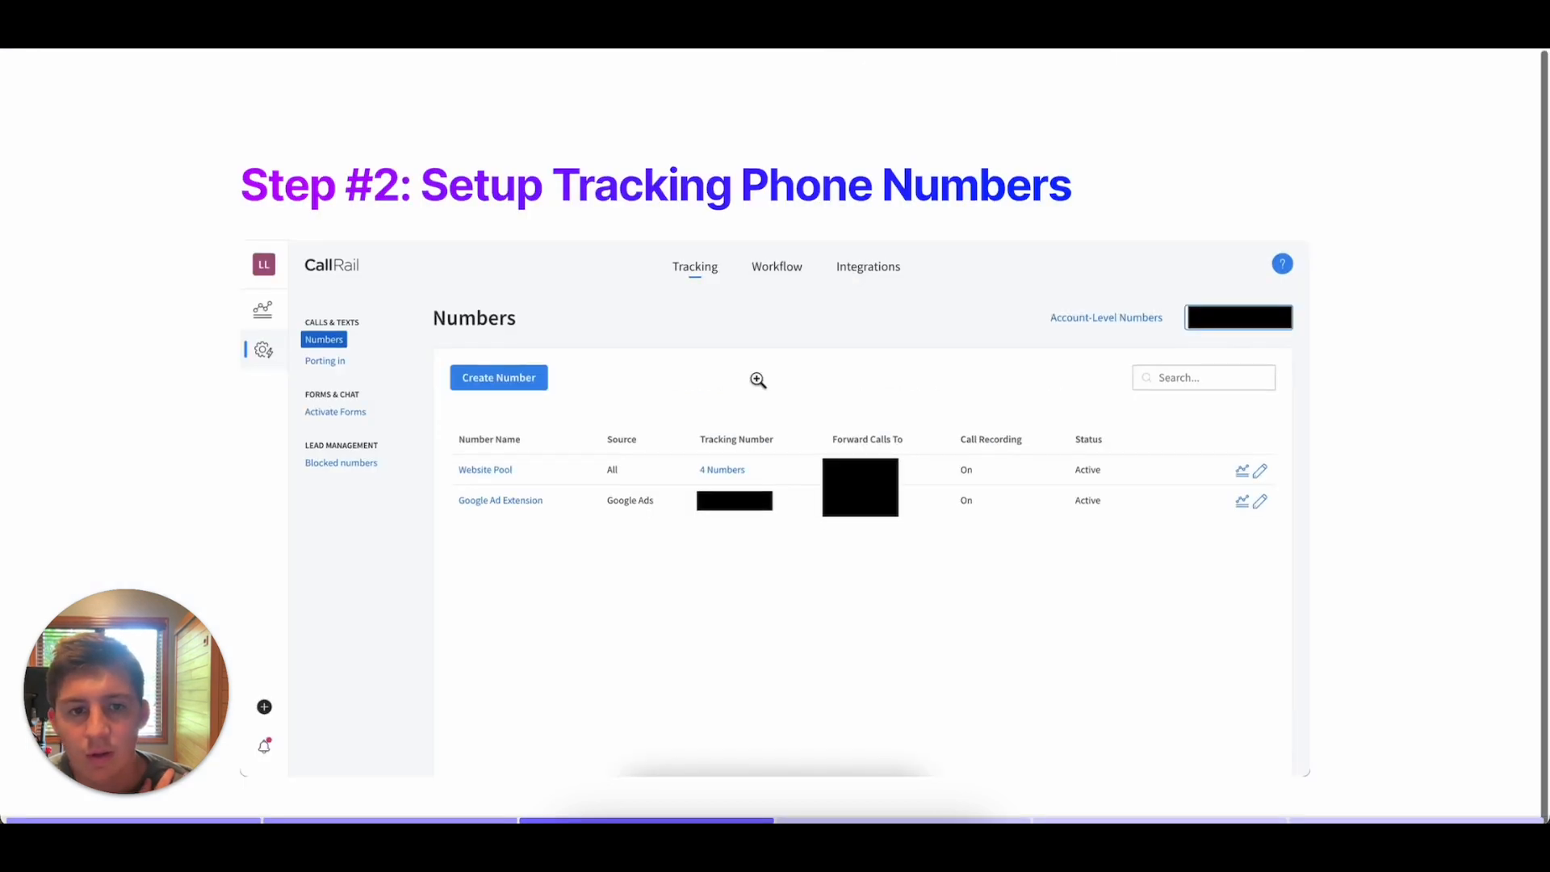
Start a new call asset in Google Ads and enter the tracking number of CallRail's Google Ad Extension as its phone number.
key(Right)
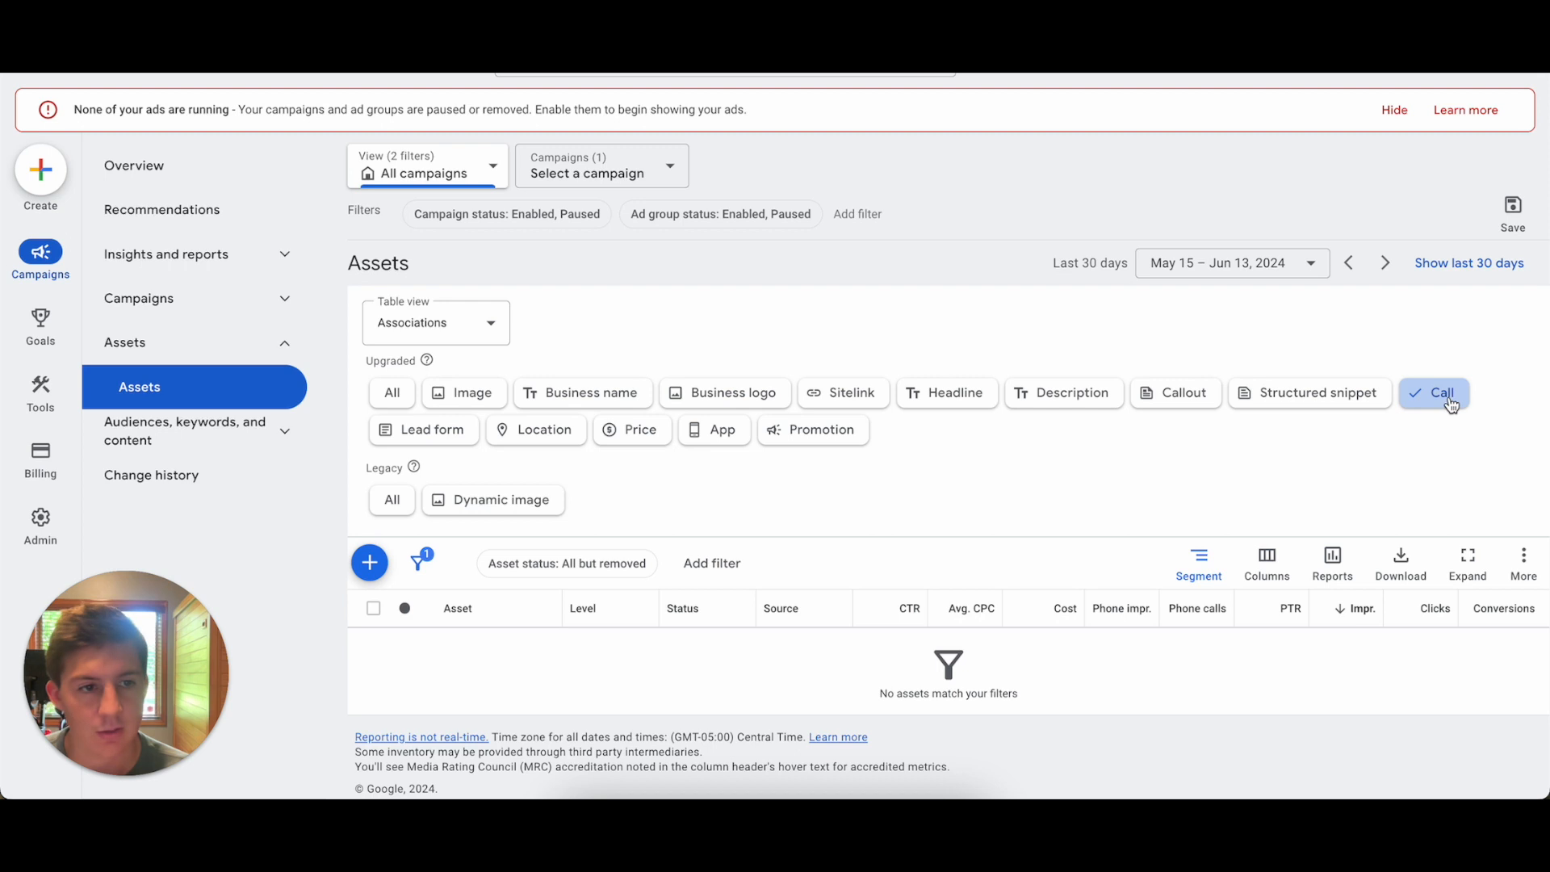
click(369, 565)
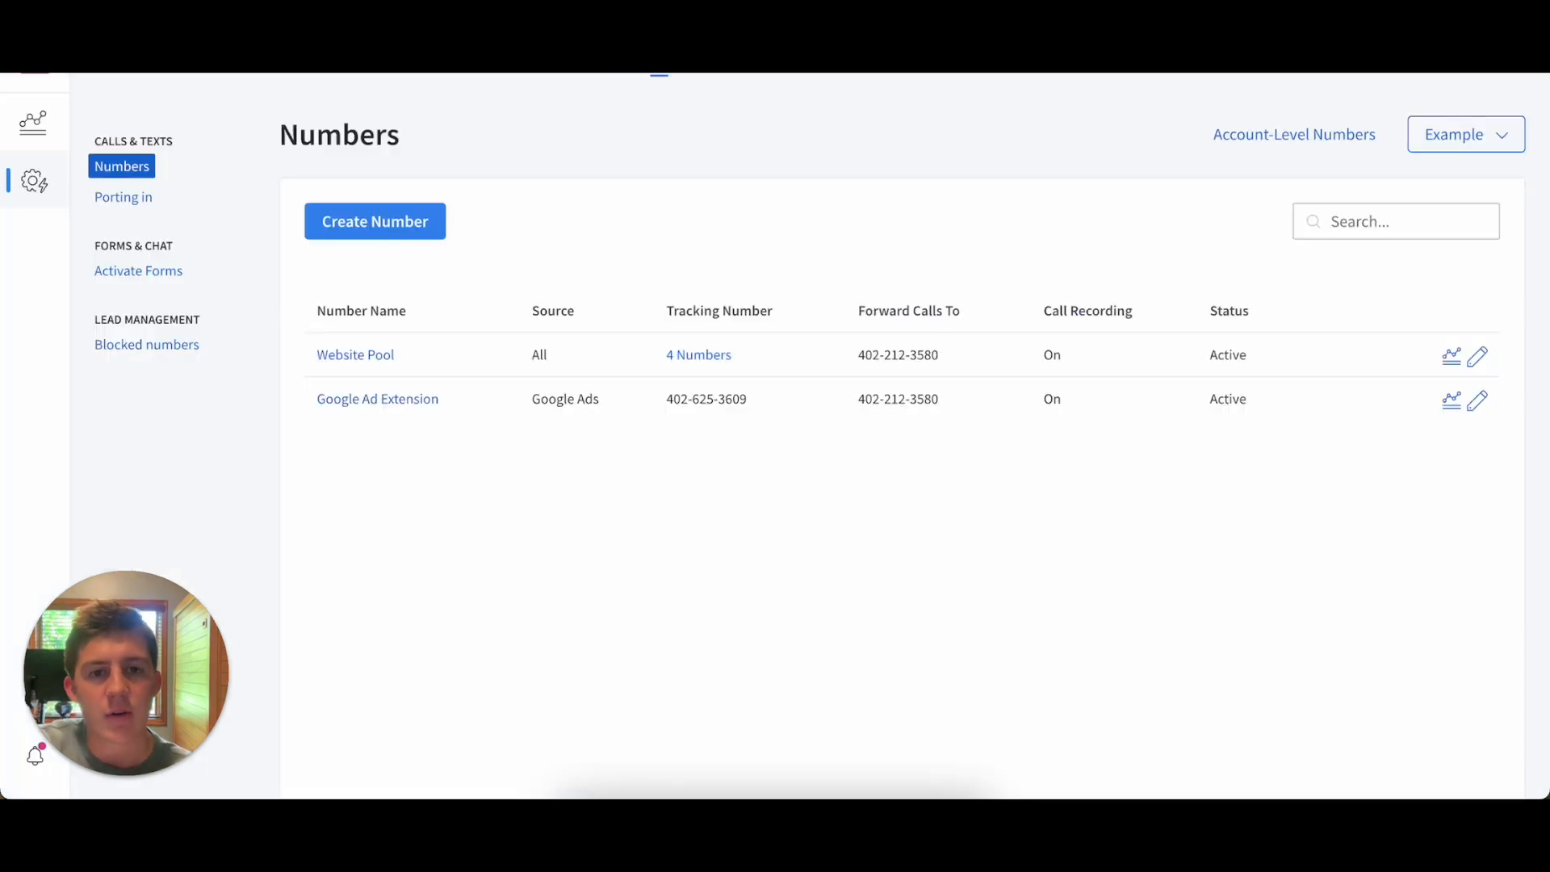
drag(750, 405, 692, 400)
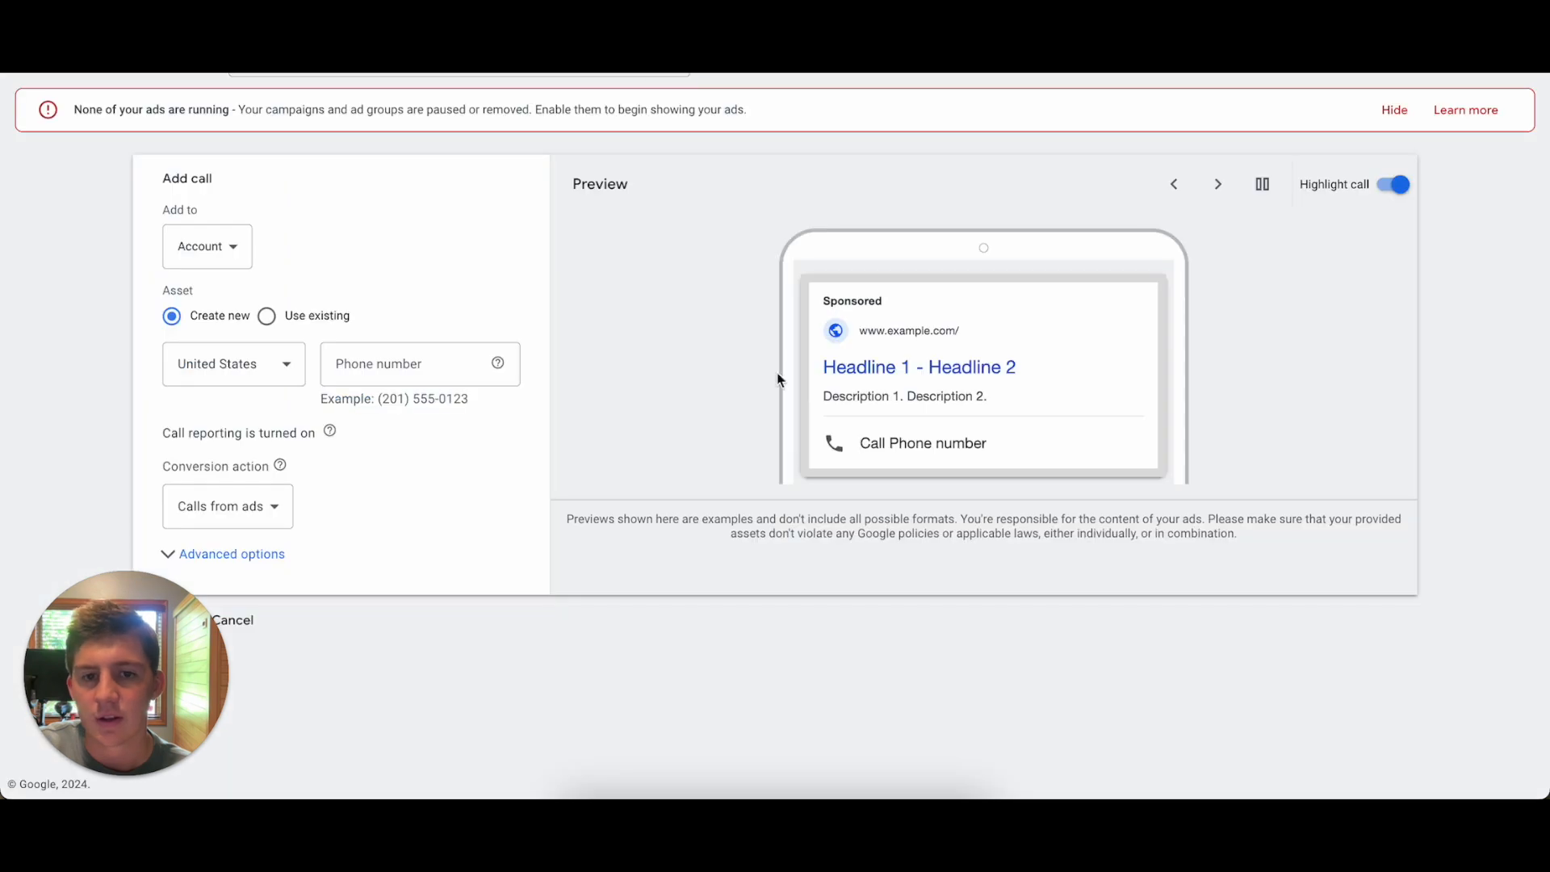
click(410, 363)
key(ctrl+v)
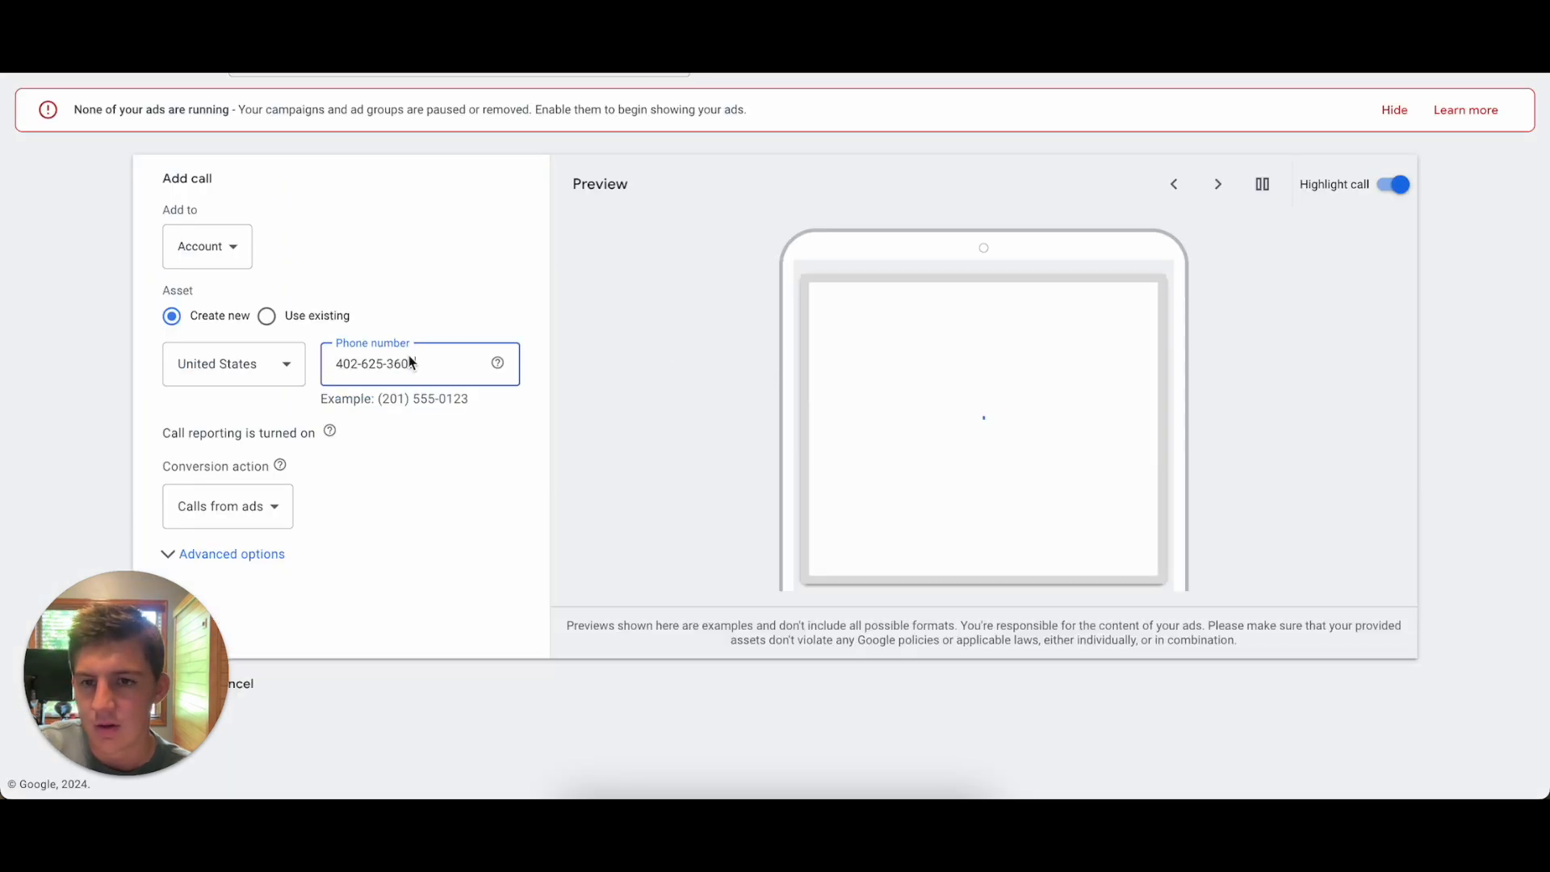
Add the call asset at campaign level and assign it to the Website campaign.
click(219, 252)
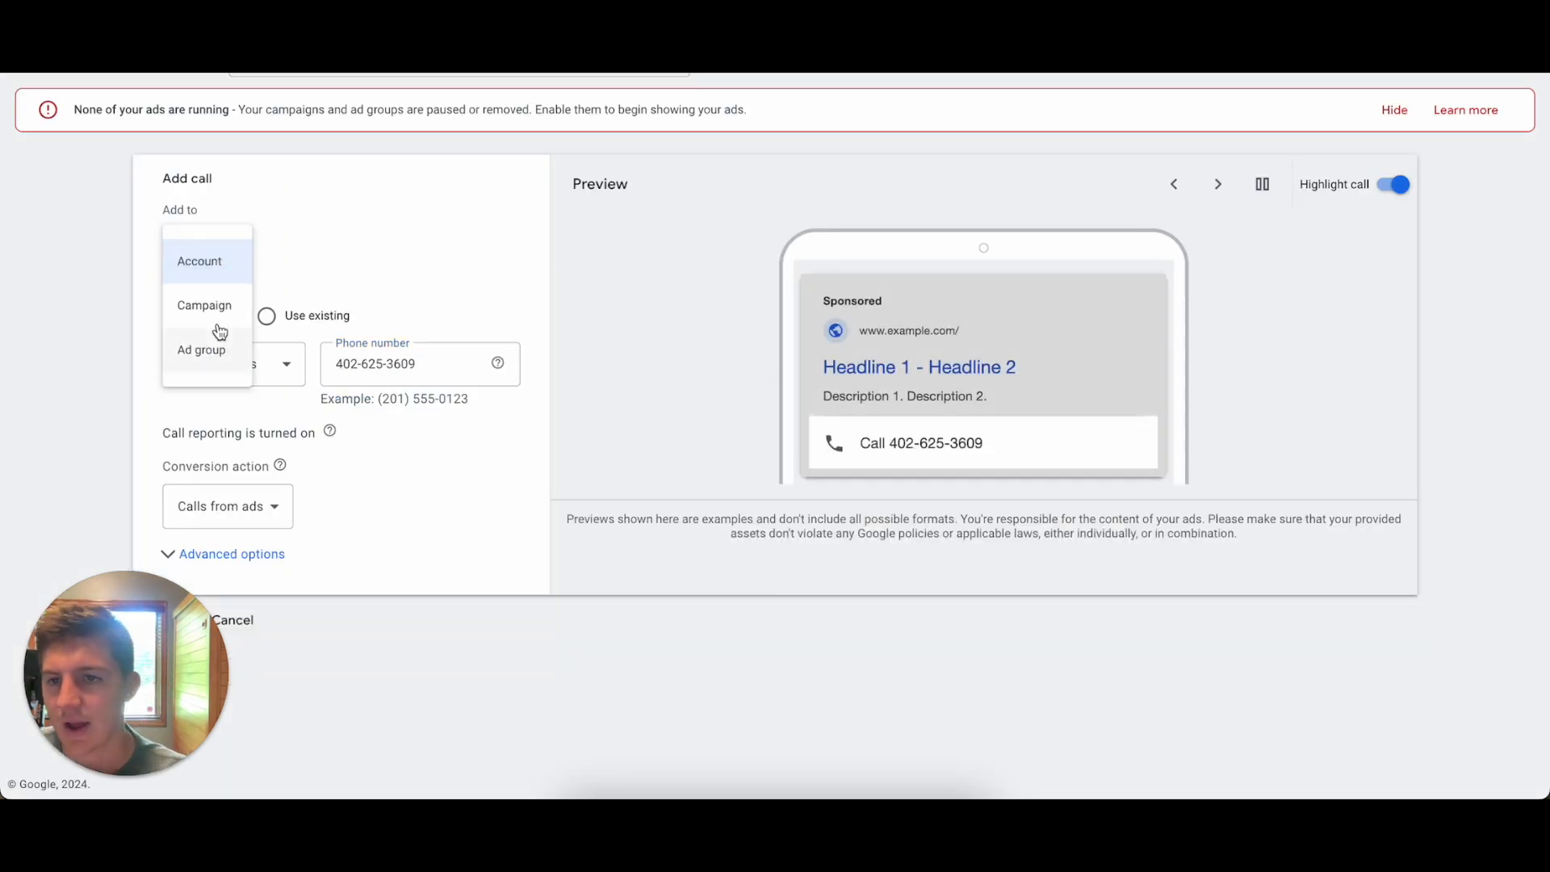
click(212, 307)
click(584, 369)
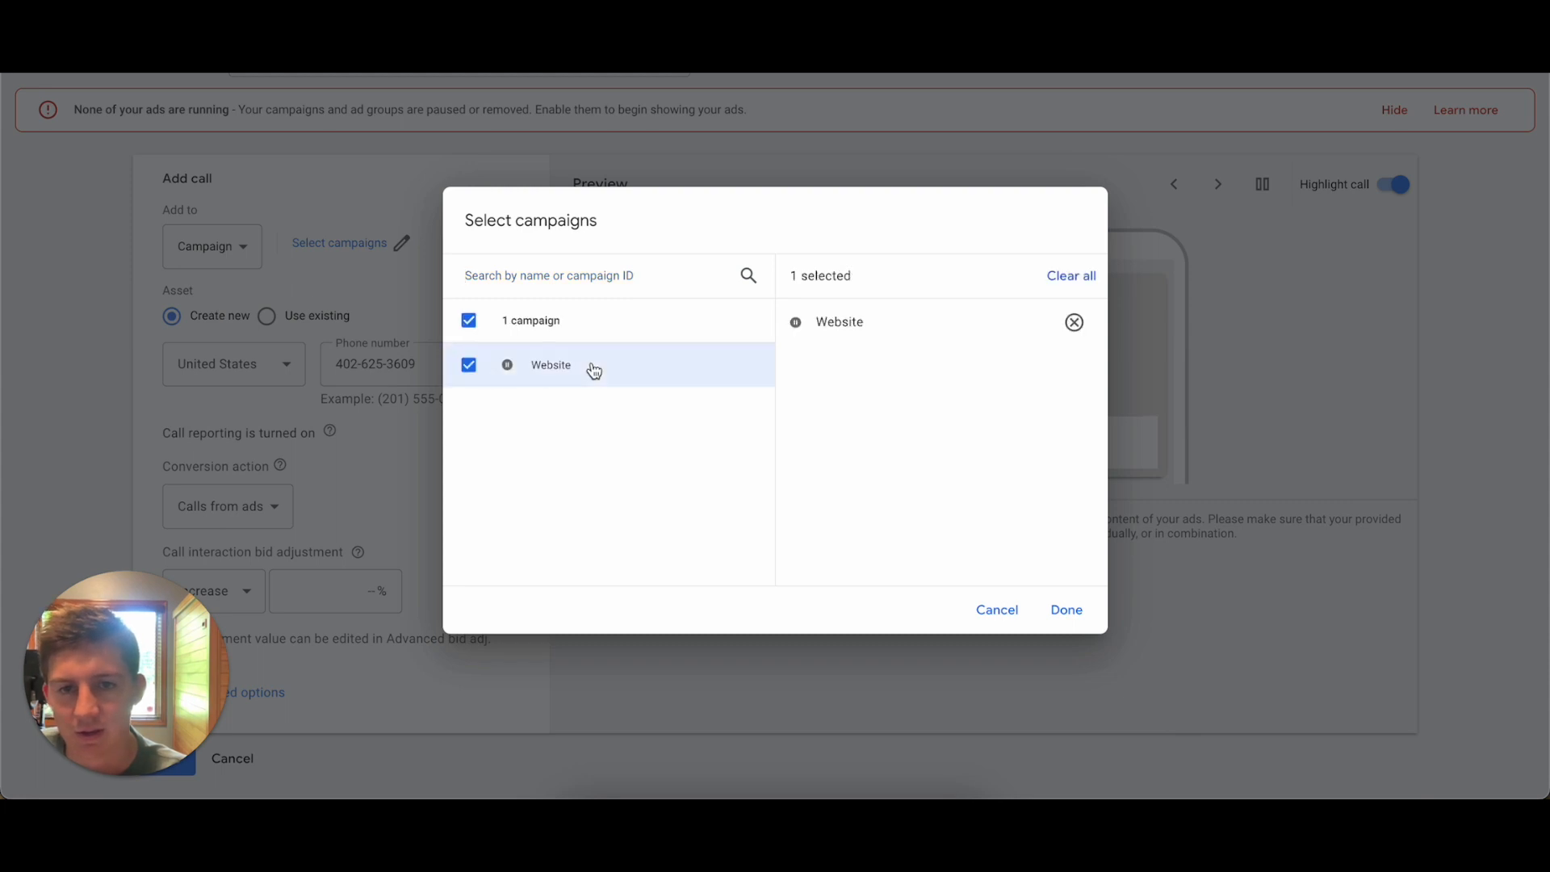
click(1066, 610)
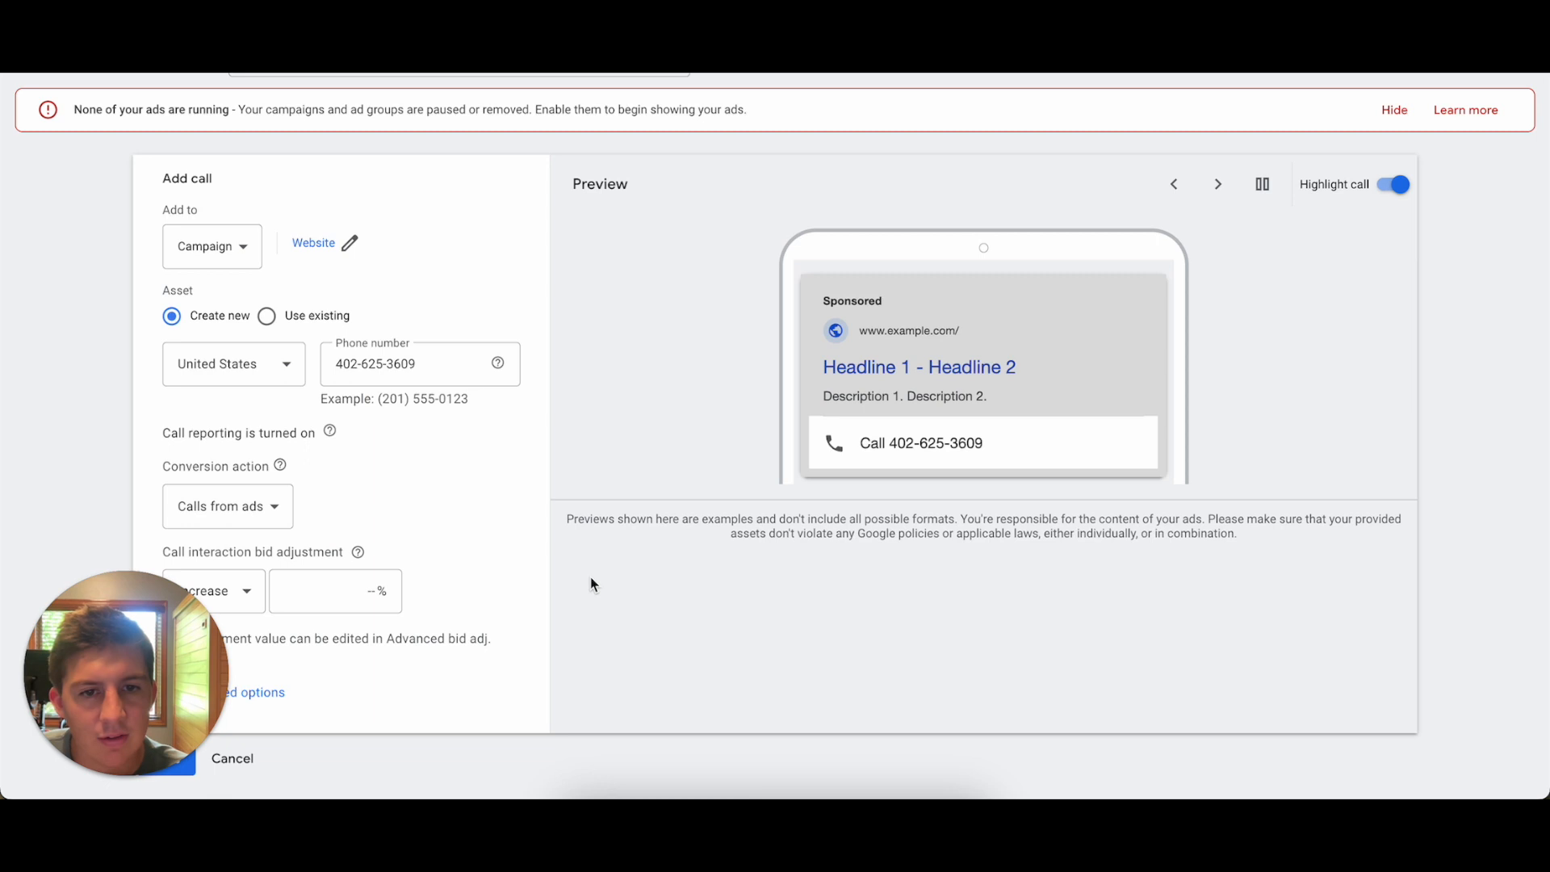
Set the call asset's conversion action to Use account settings (Calls from ads) and check the days and hours in the advanced options.
scroll(377, 509, down, 1)
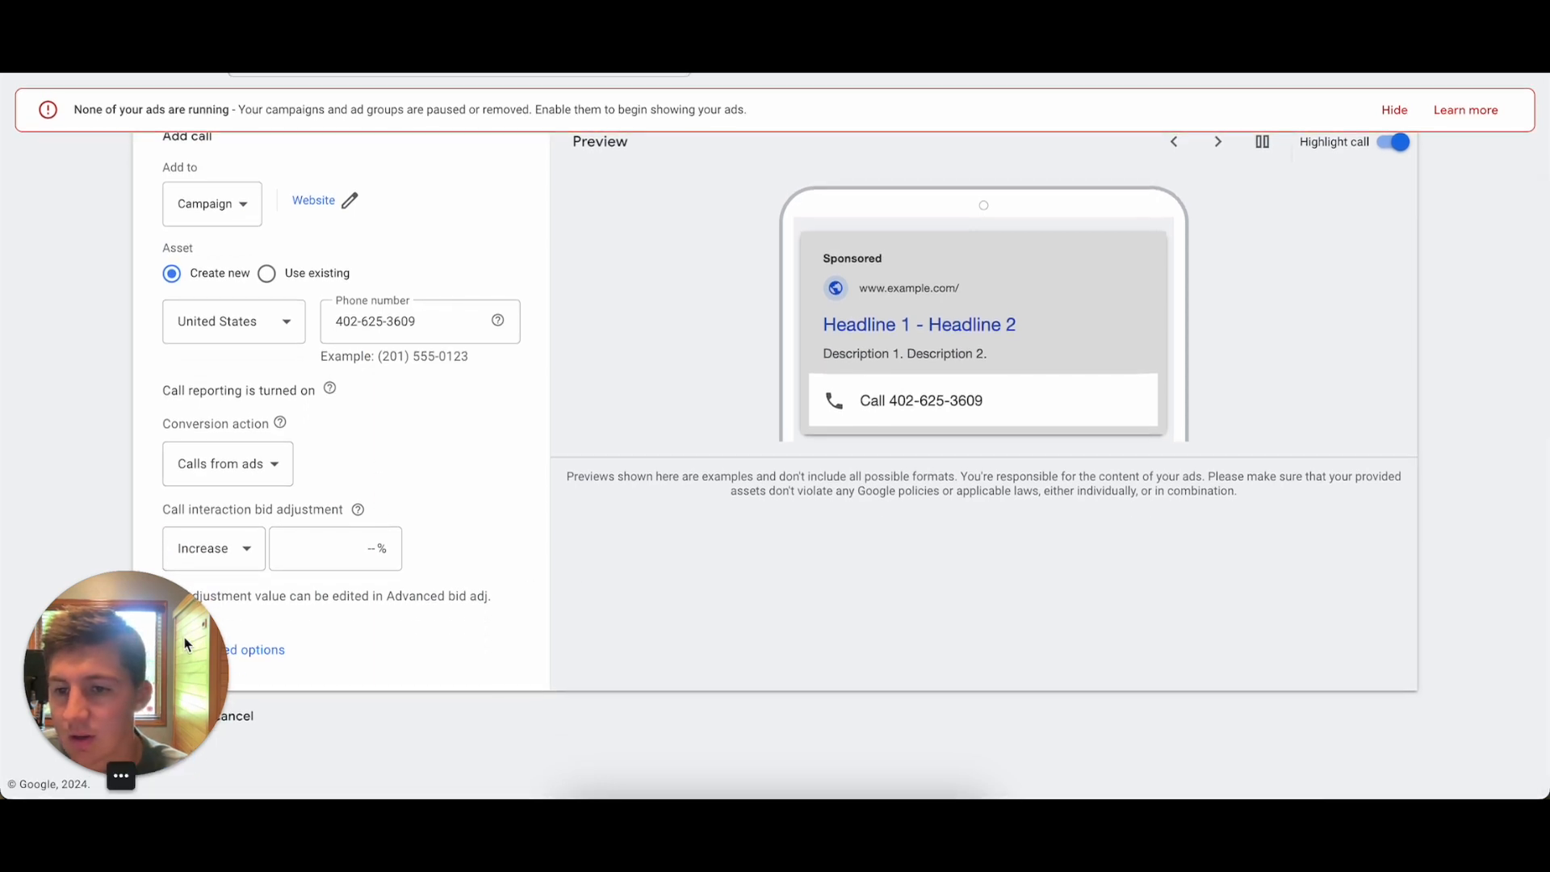
click(271, 466)
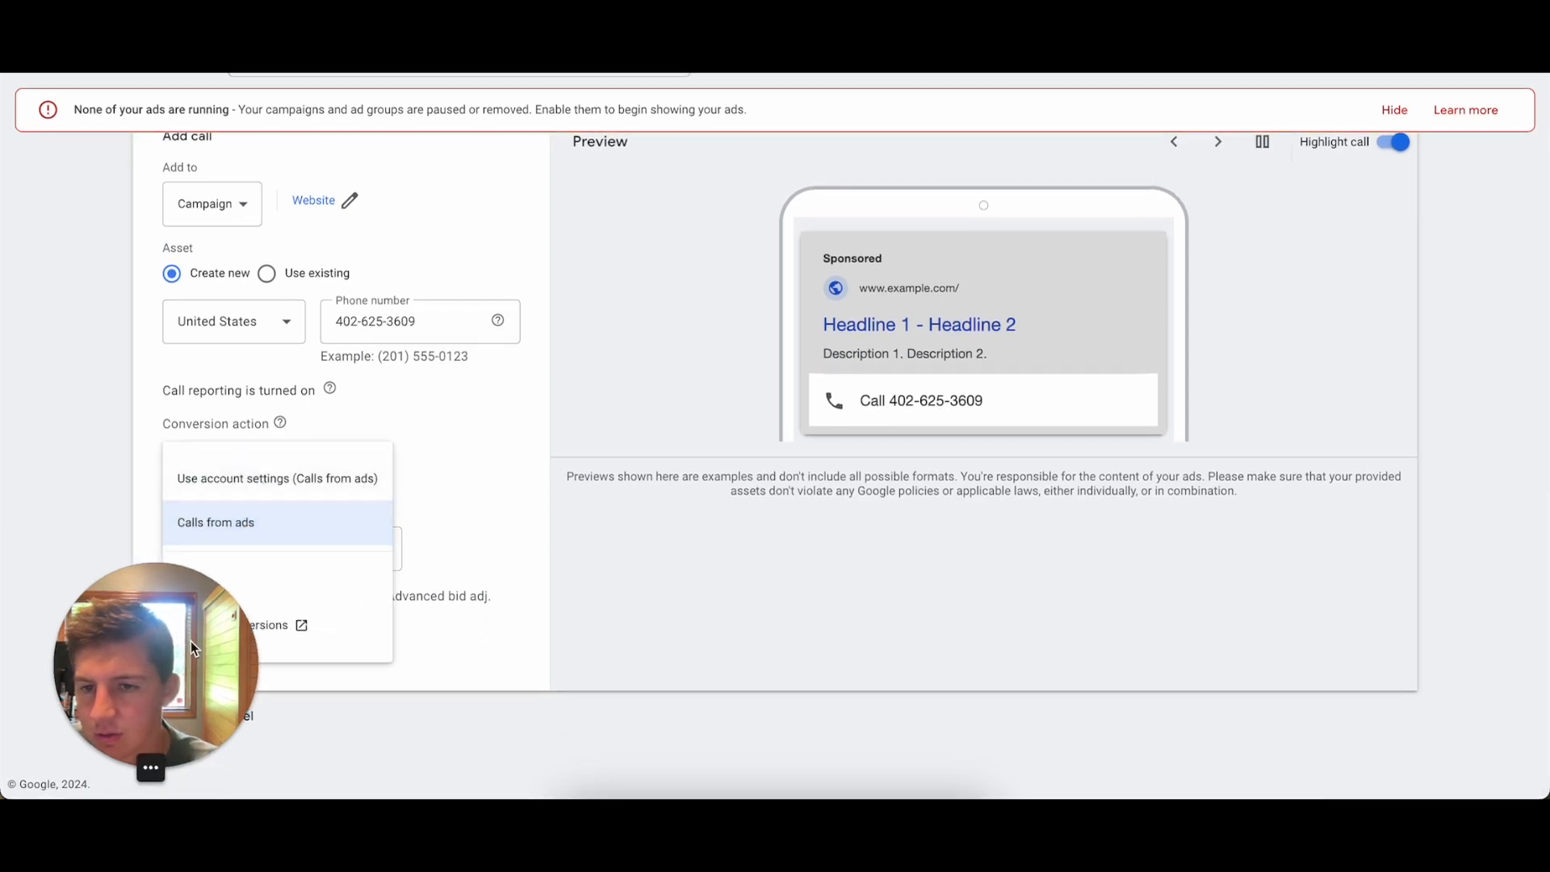
click(258, 483)
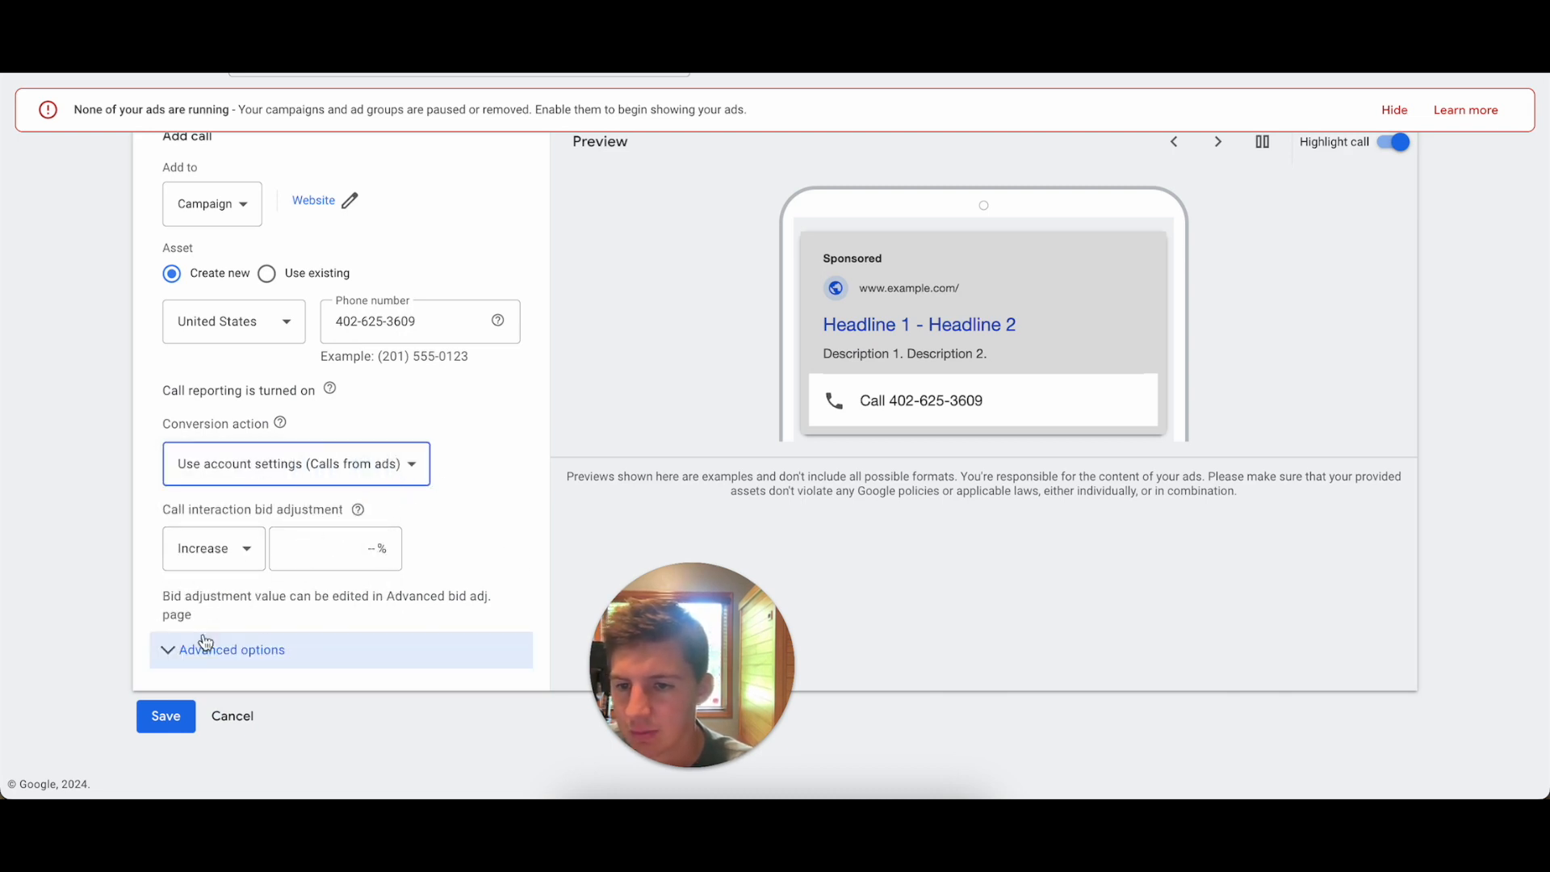
click(170, 650)
scroll(184, 654, down, 2)
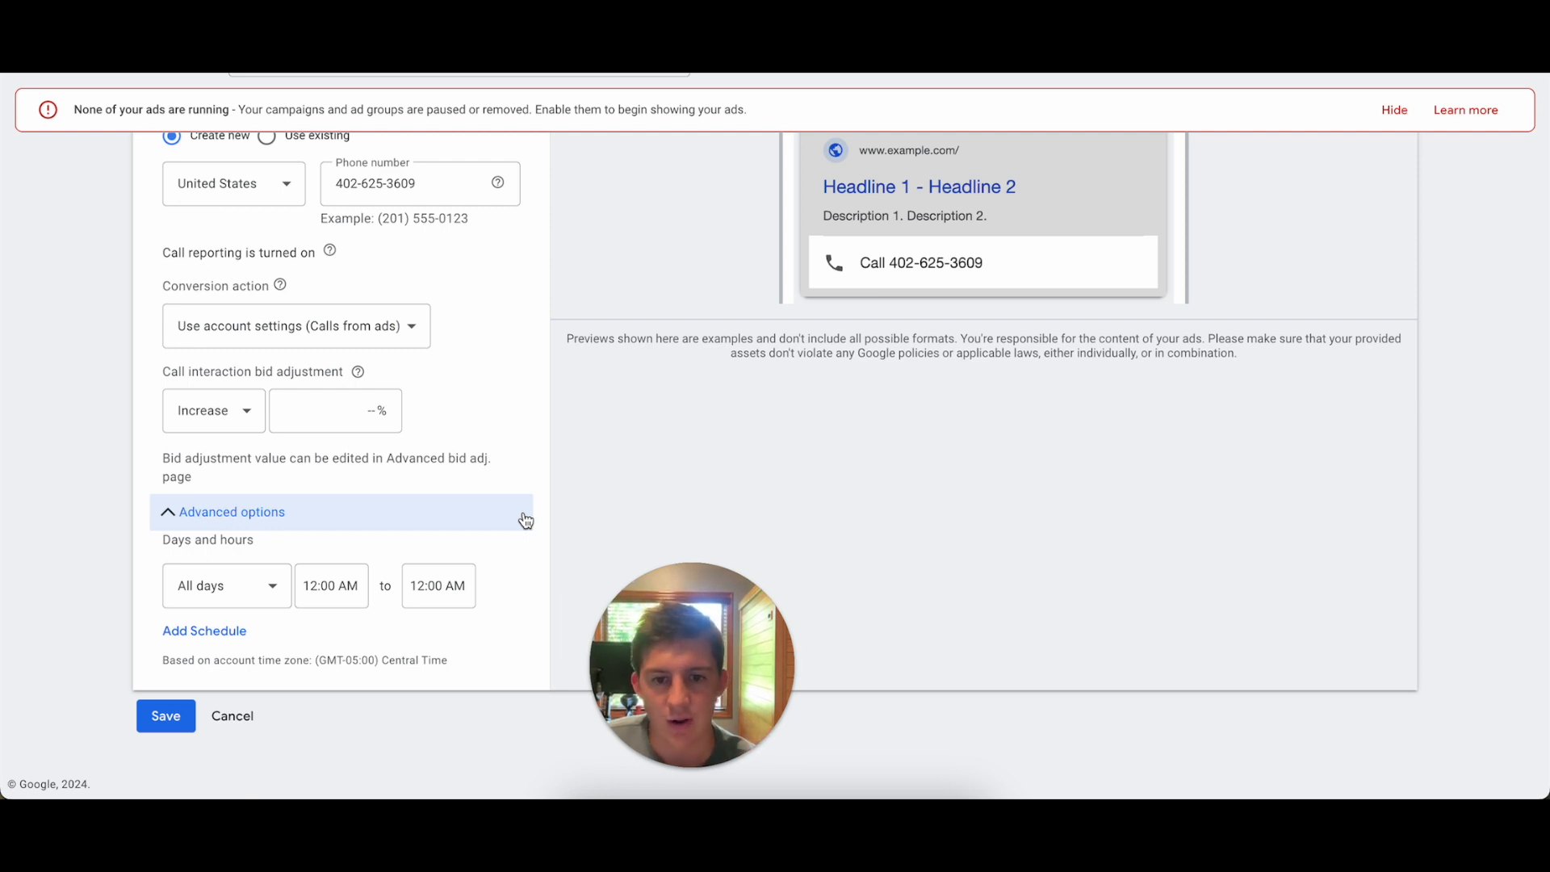
click(173, 515)
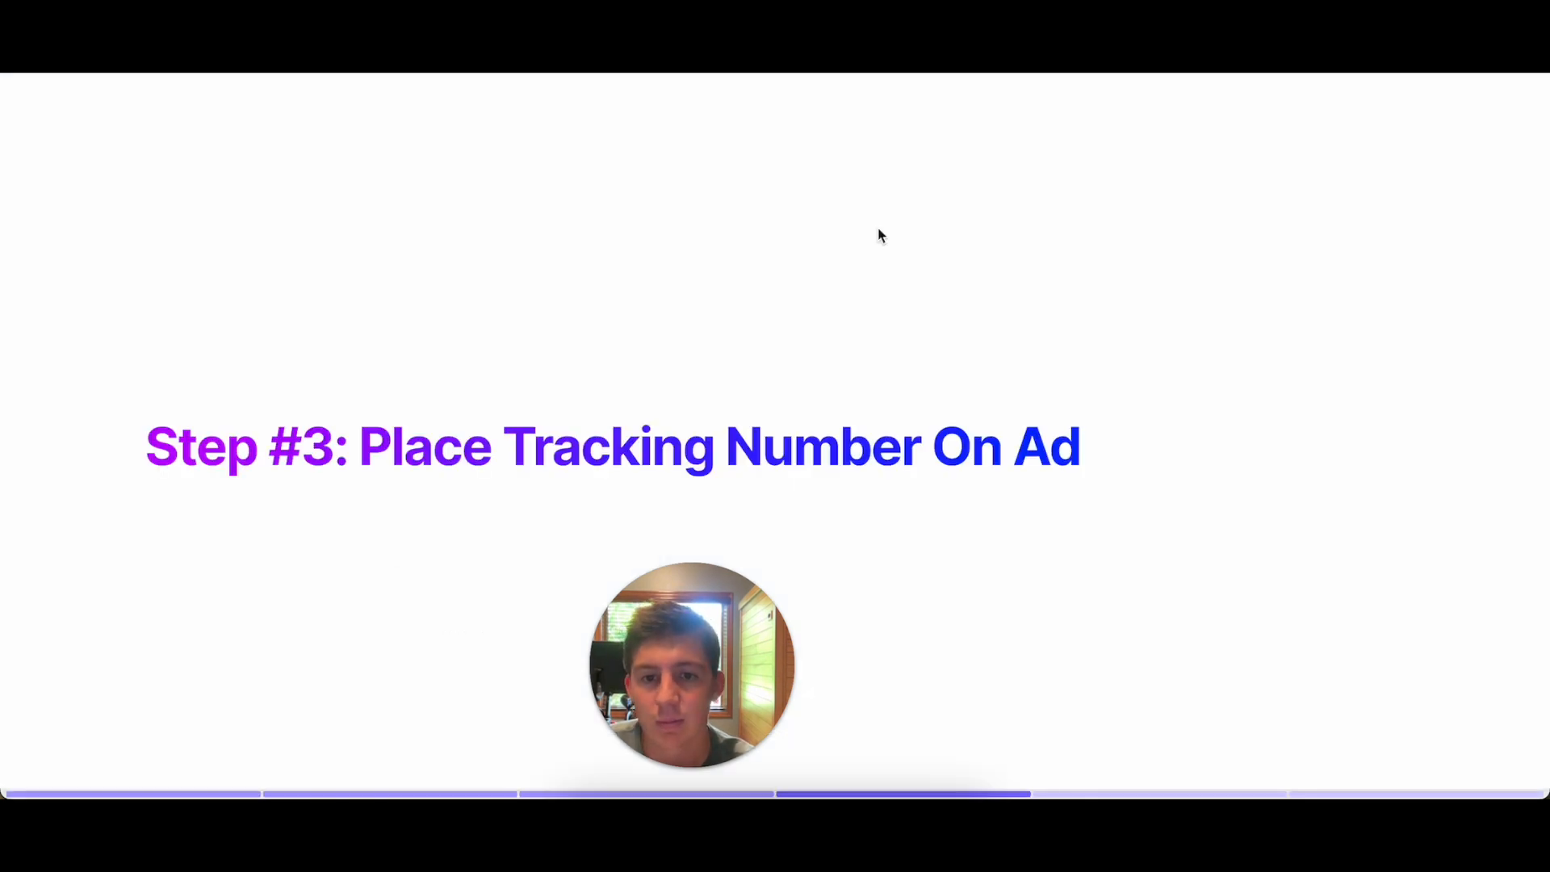
drag(691, 692, 122, 698)
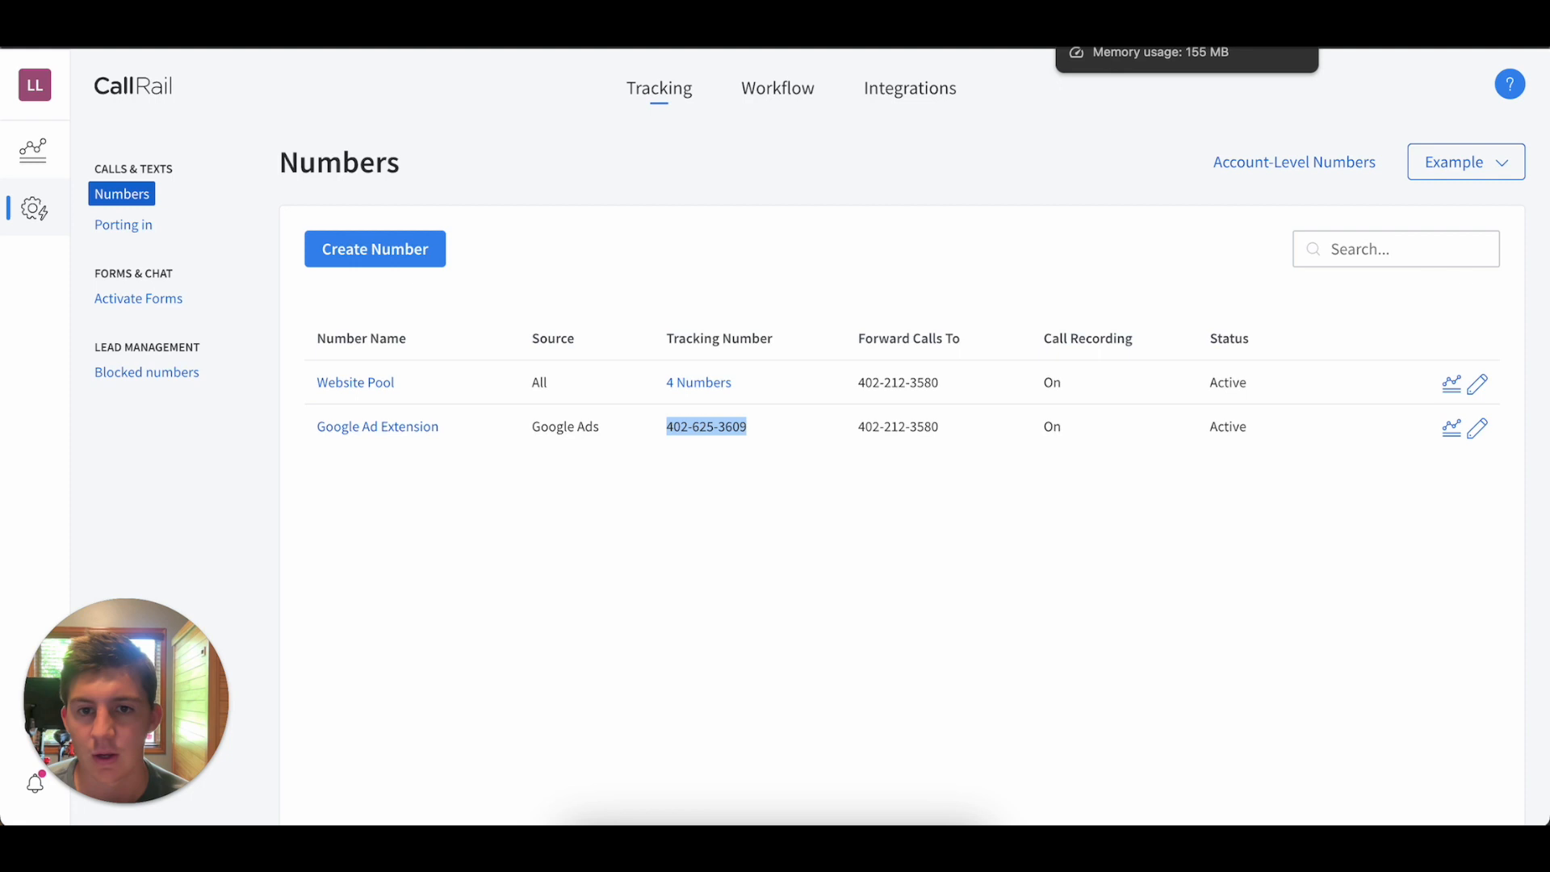
Switch to CallRail, check the Website Pool's visitor tracking configuration and open the Google Ads integration.
click(908, 502)
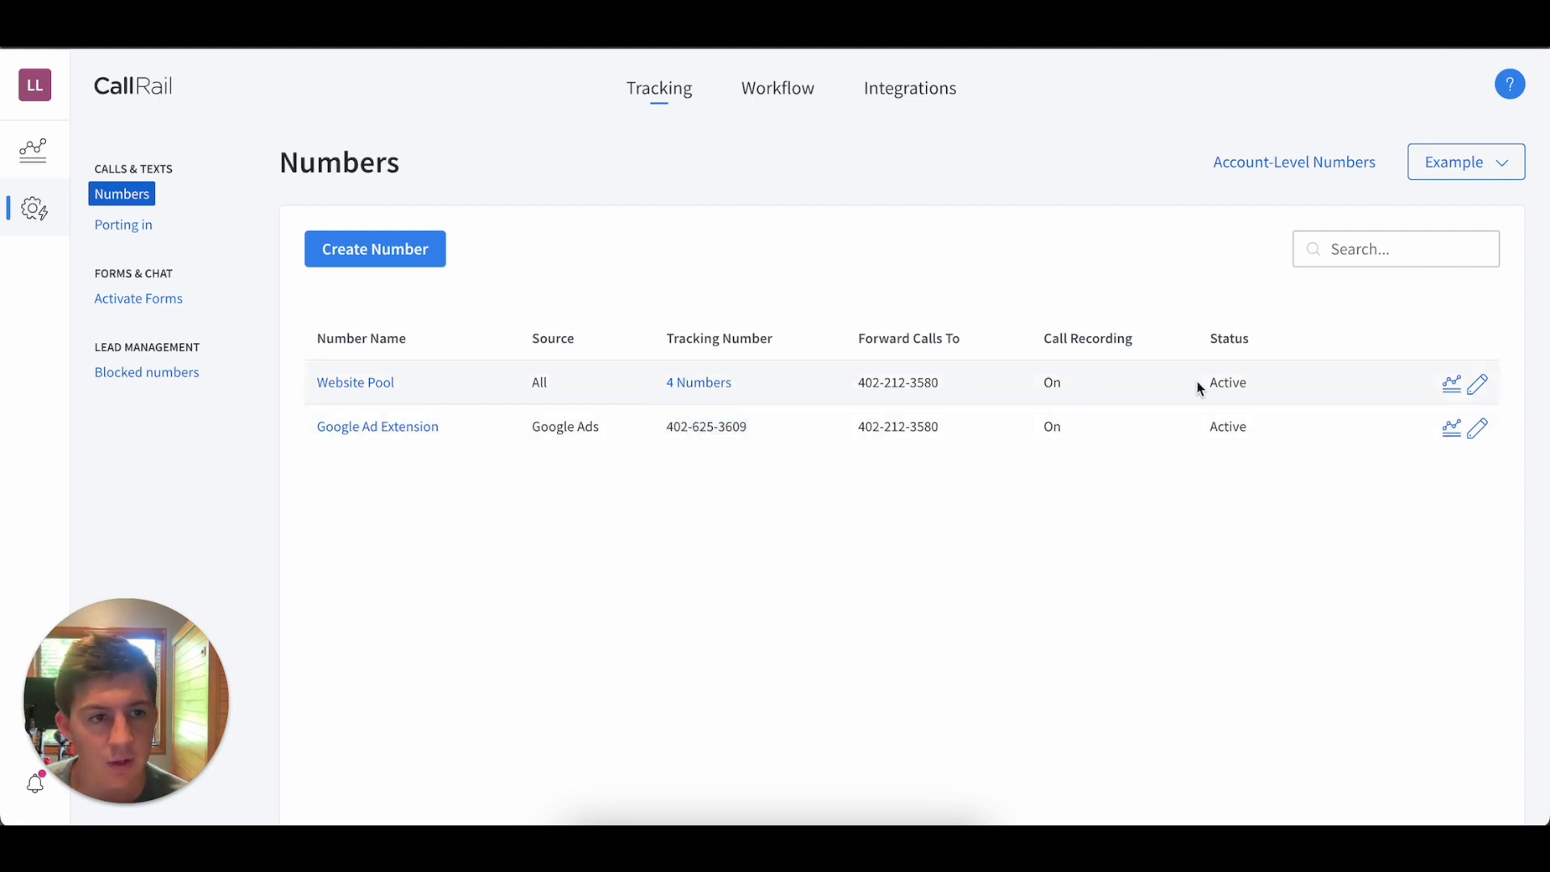
click(1482, 385)
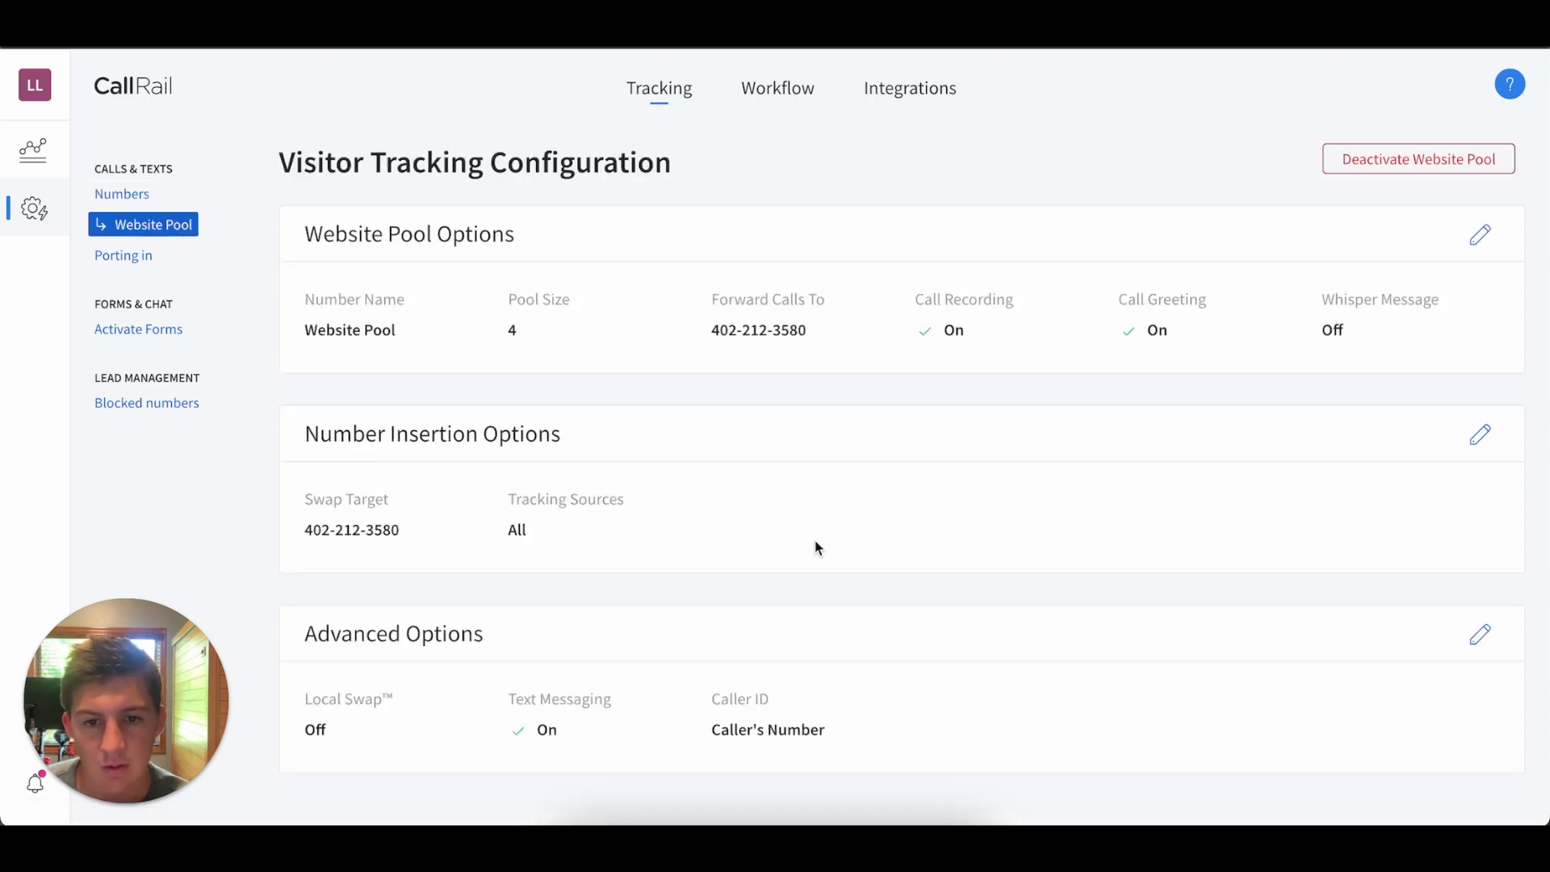
click(874, 112)
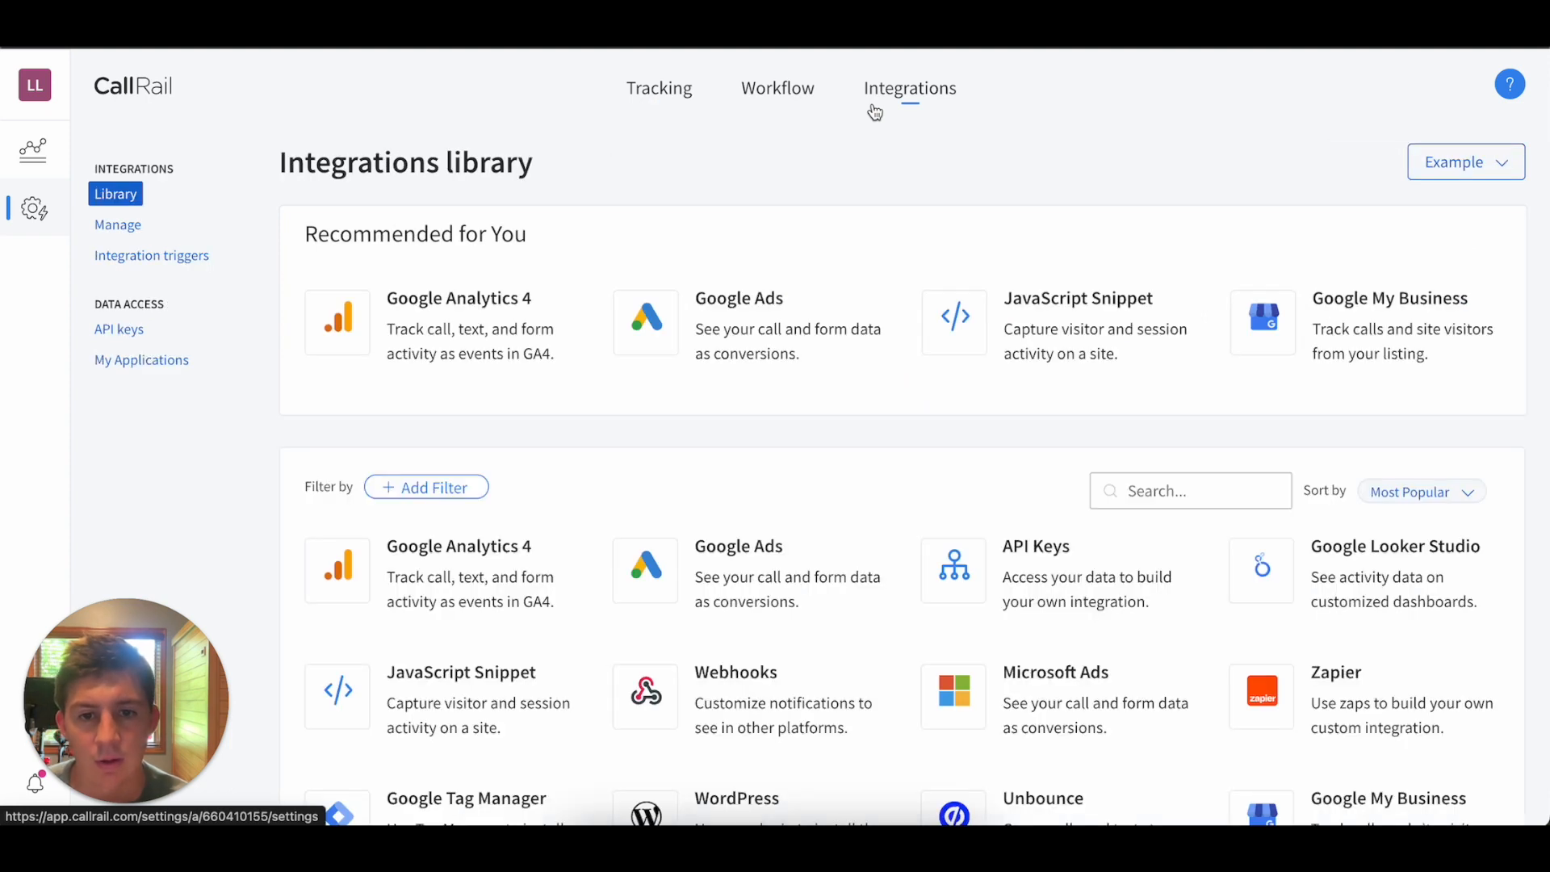
click(688, 319)
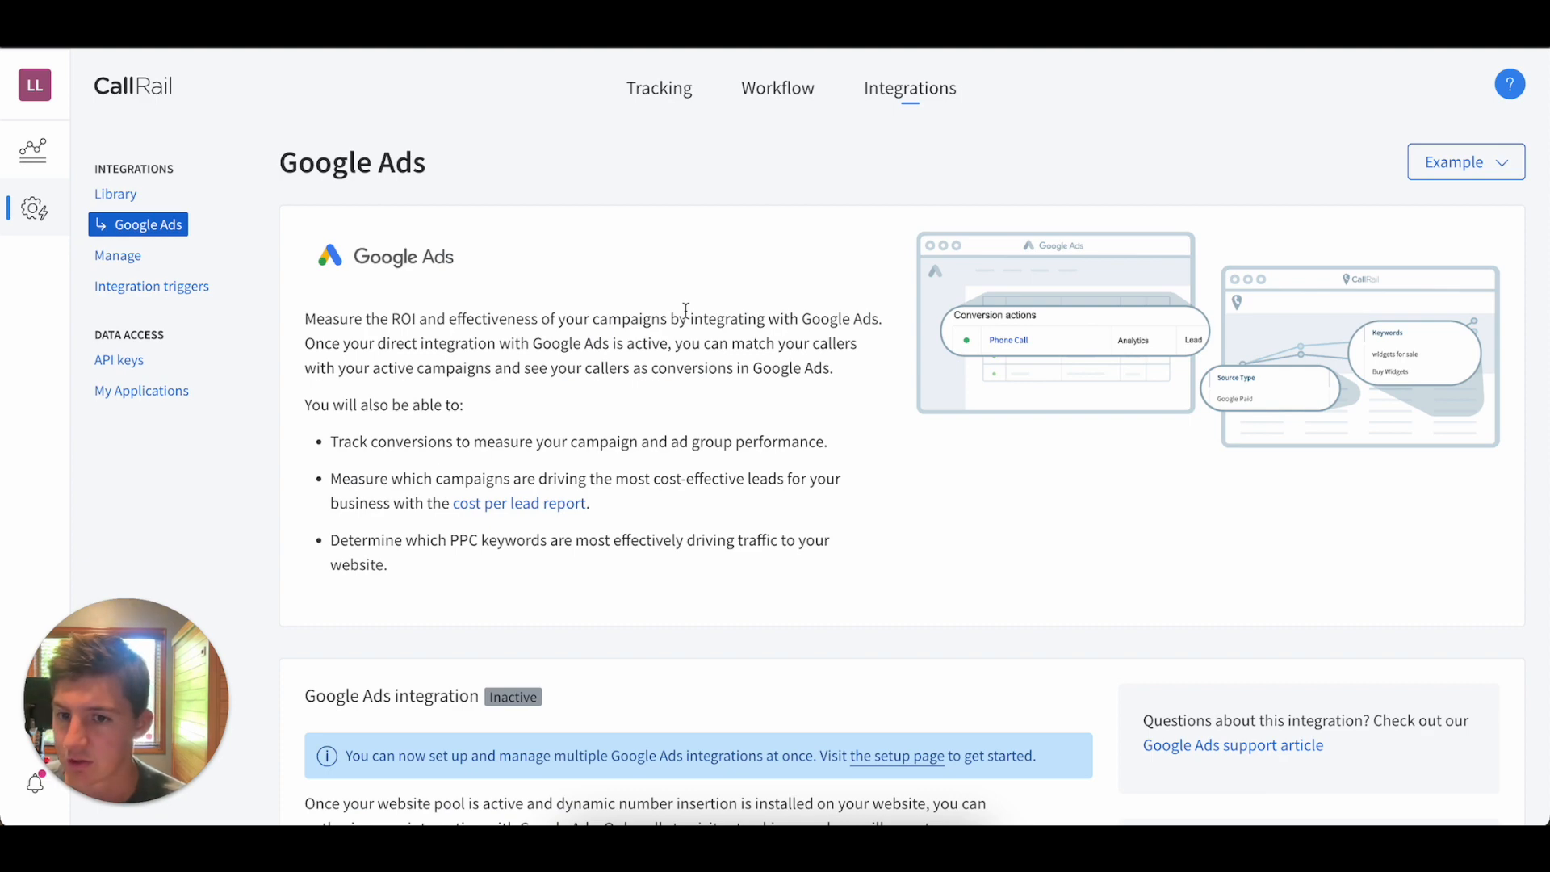
Sign in to the Google Ads integration with the existing Google account and allow CallRail to access it.
scroll(686, 311, down, 2)
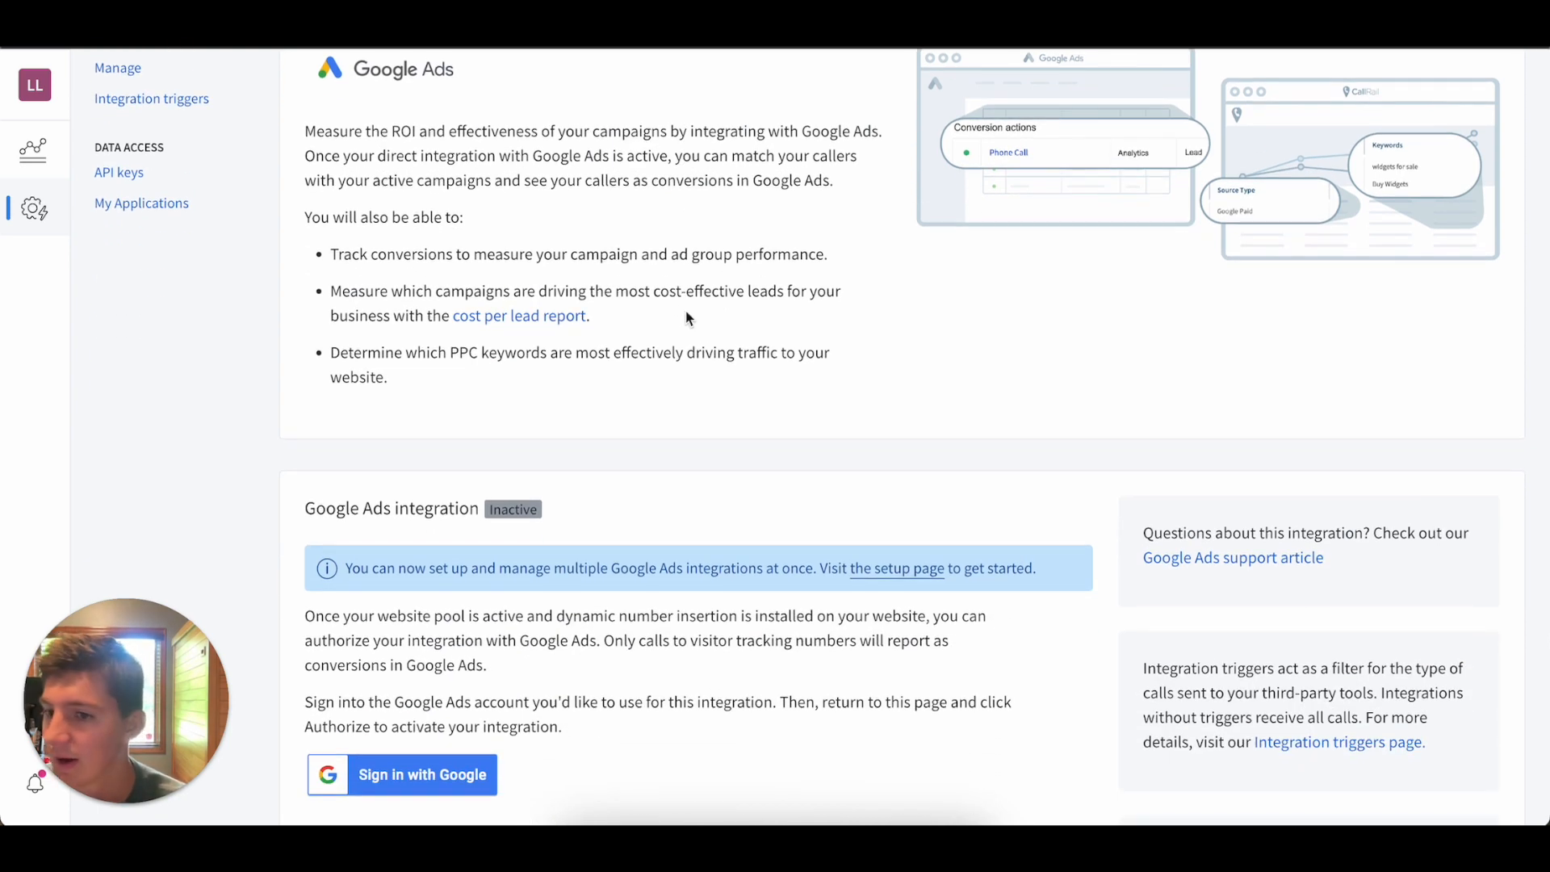
scroll(688, 317, down, 2)
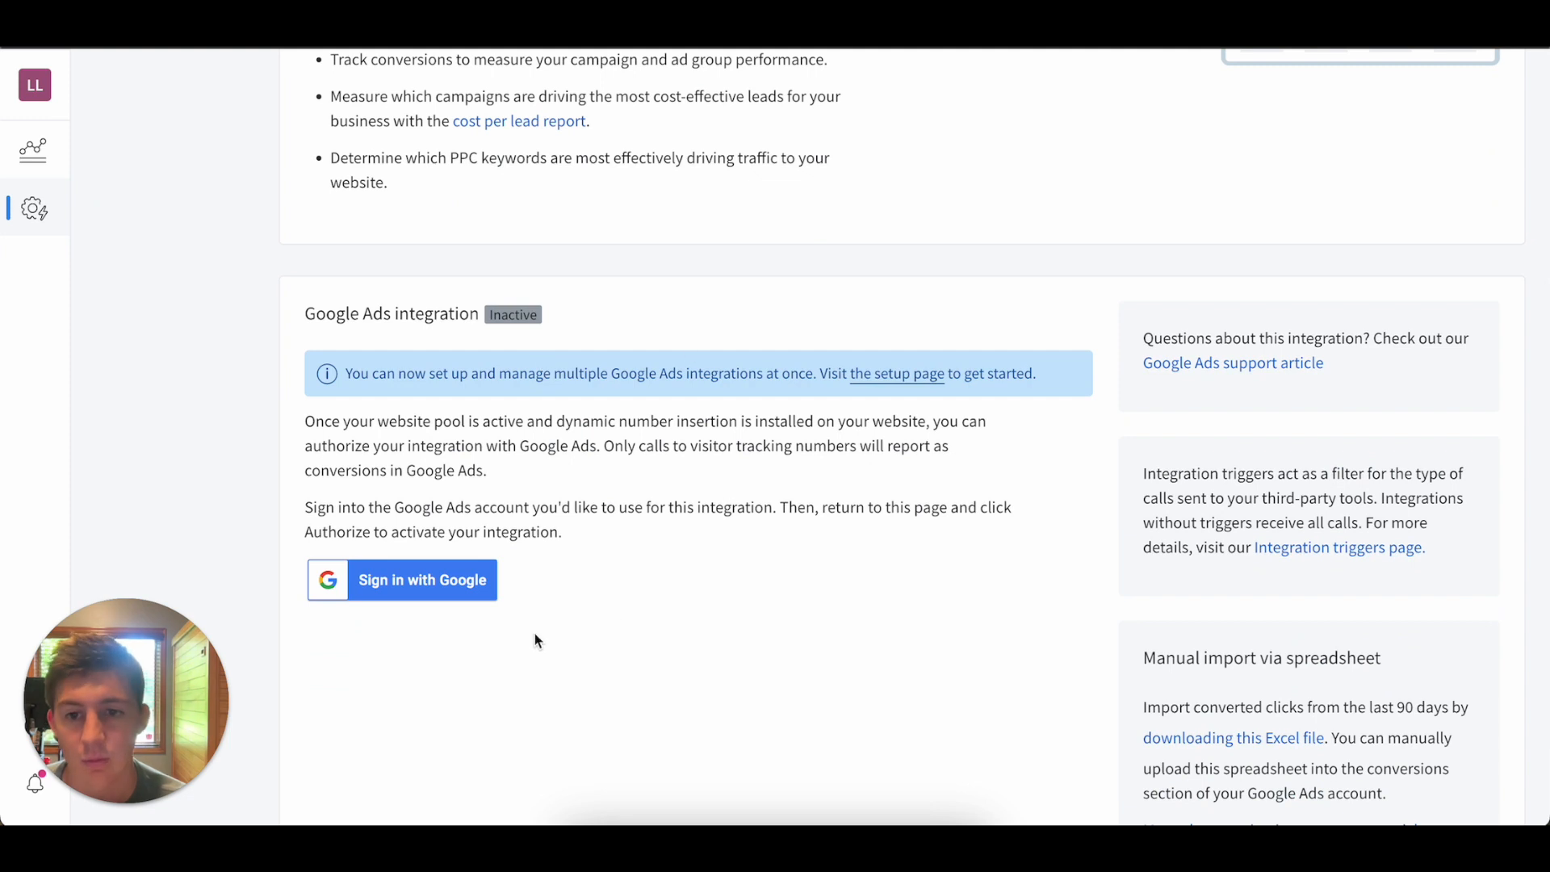
click(400, 580)
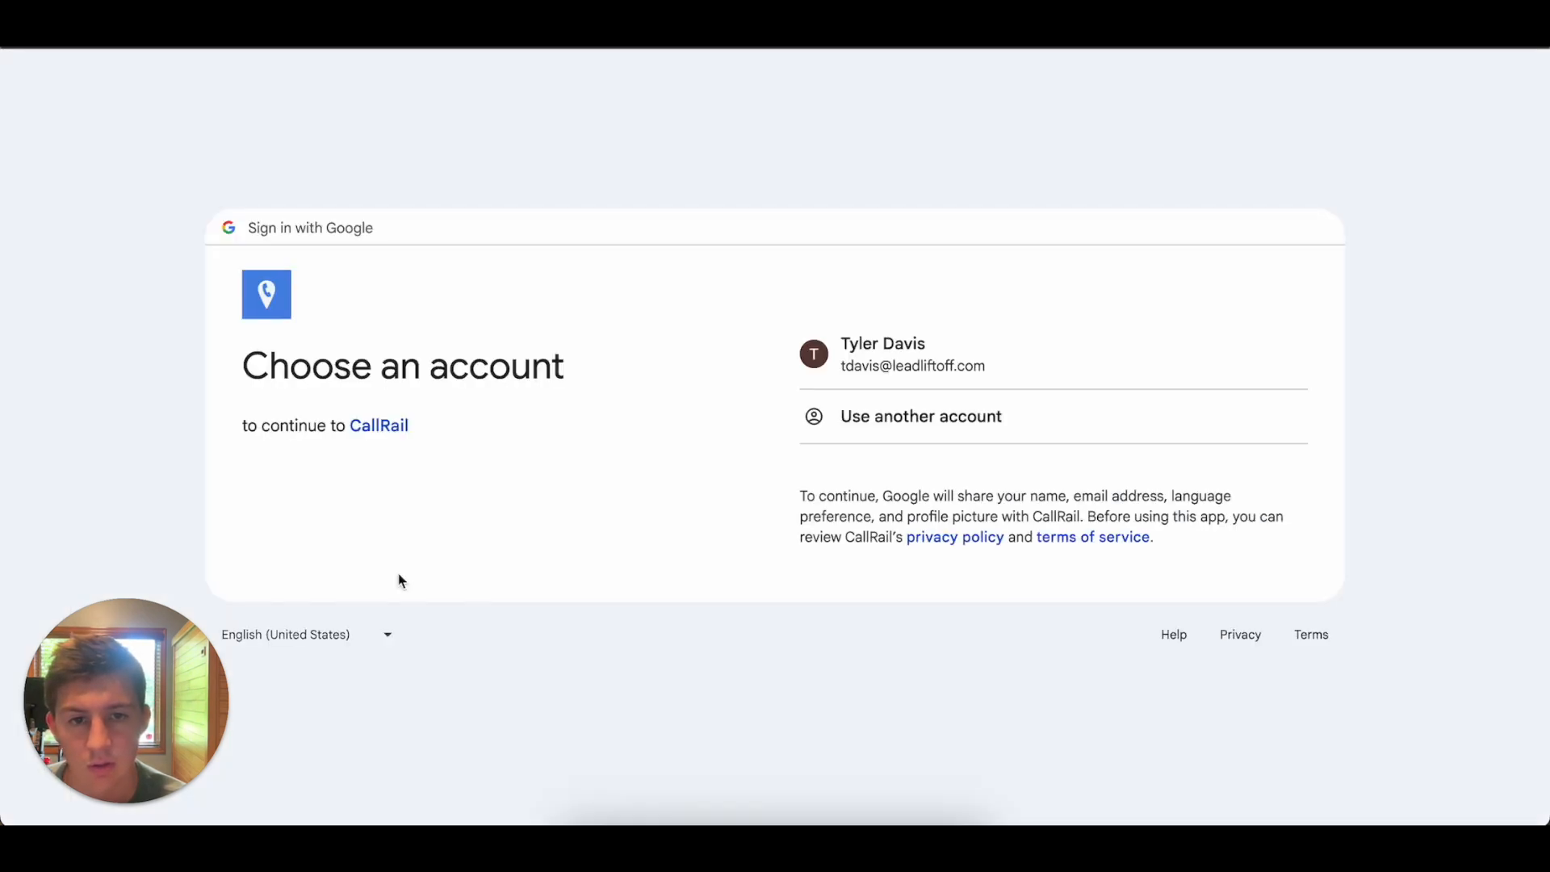
click(952, 355)
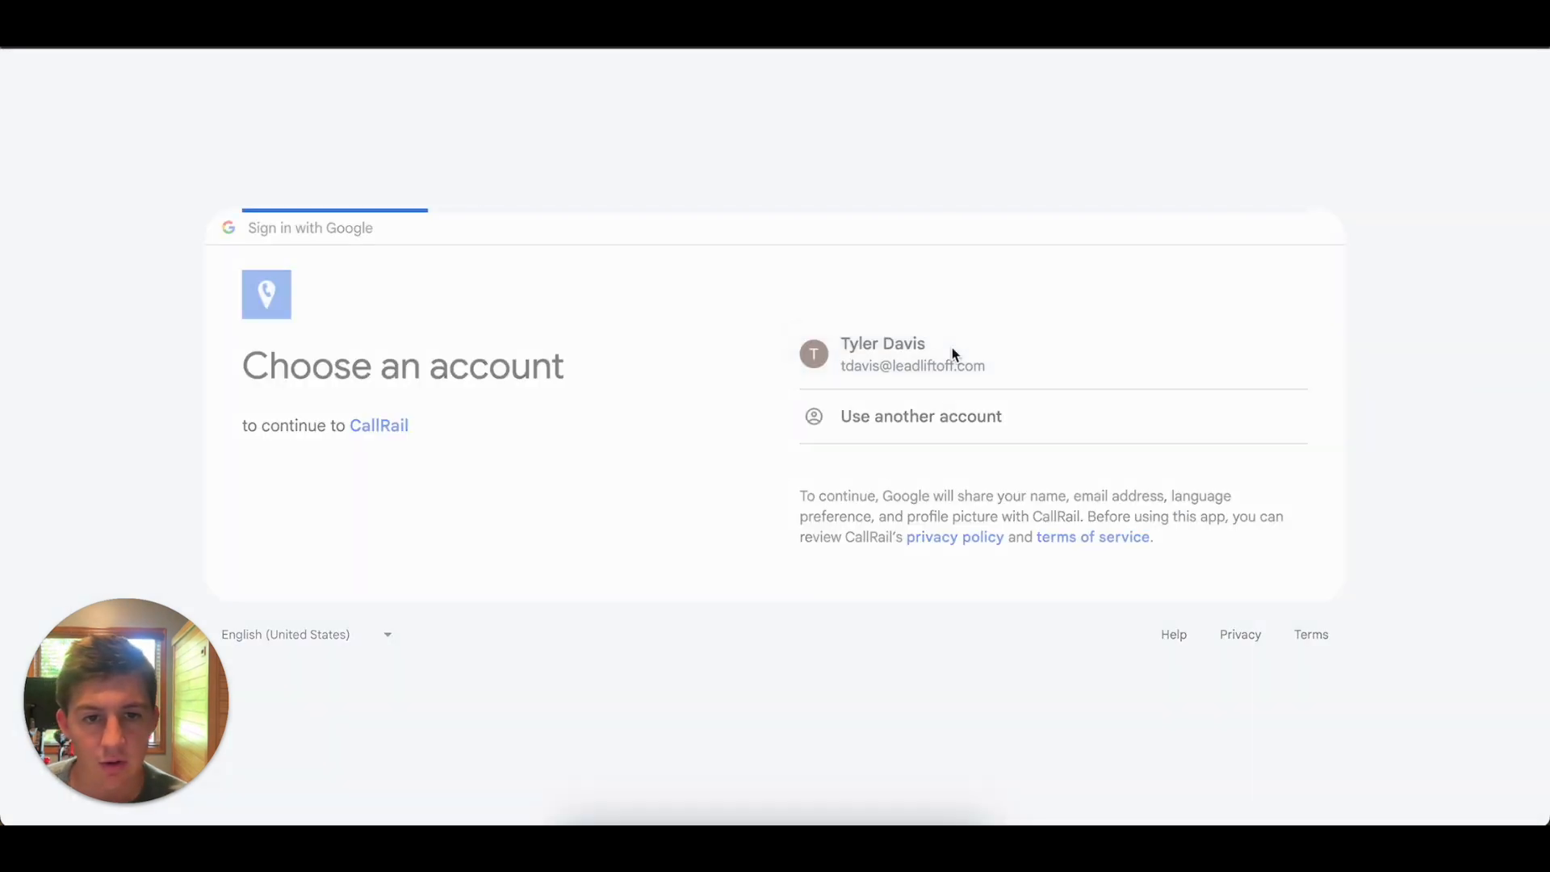
click(966, 548)
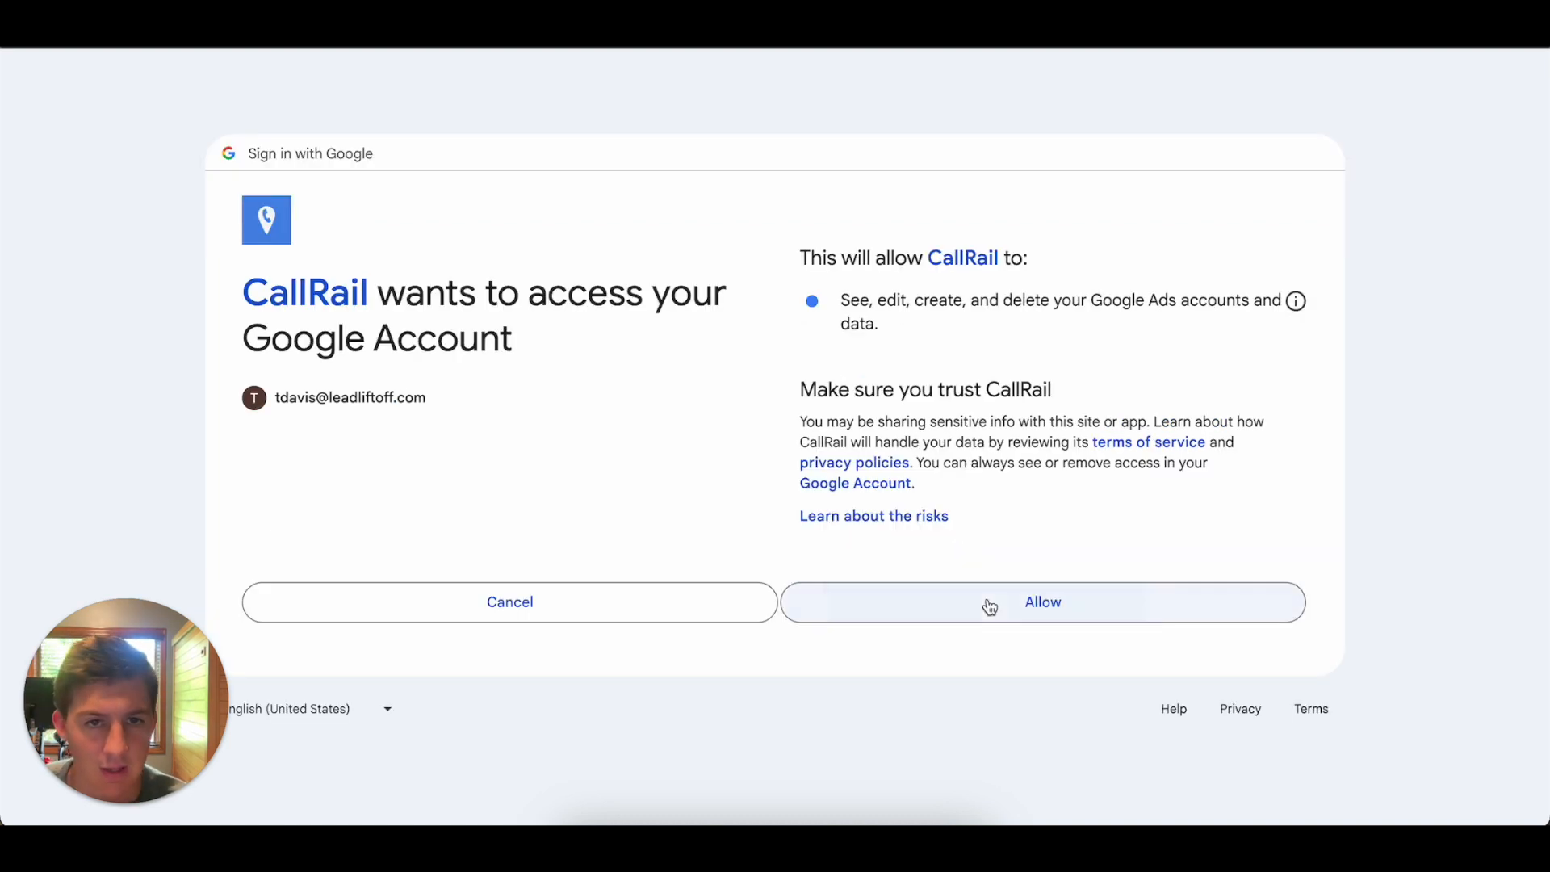
click(988, 606)
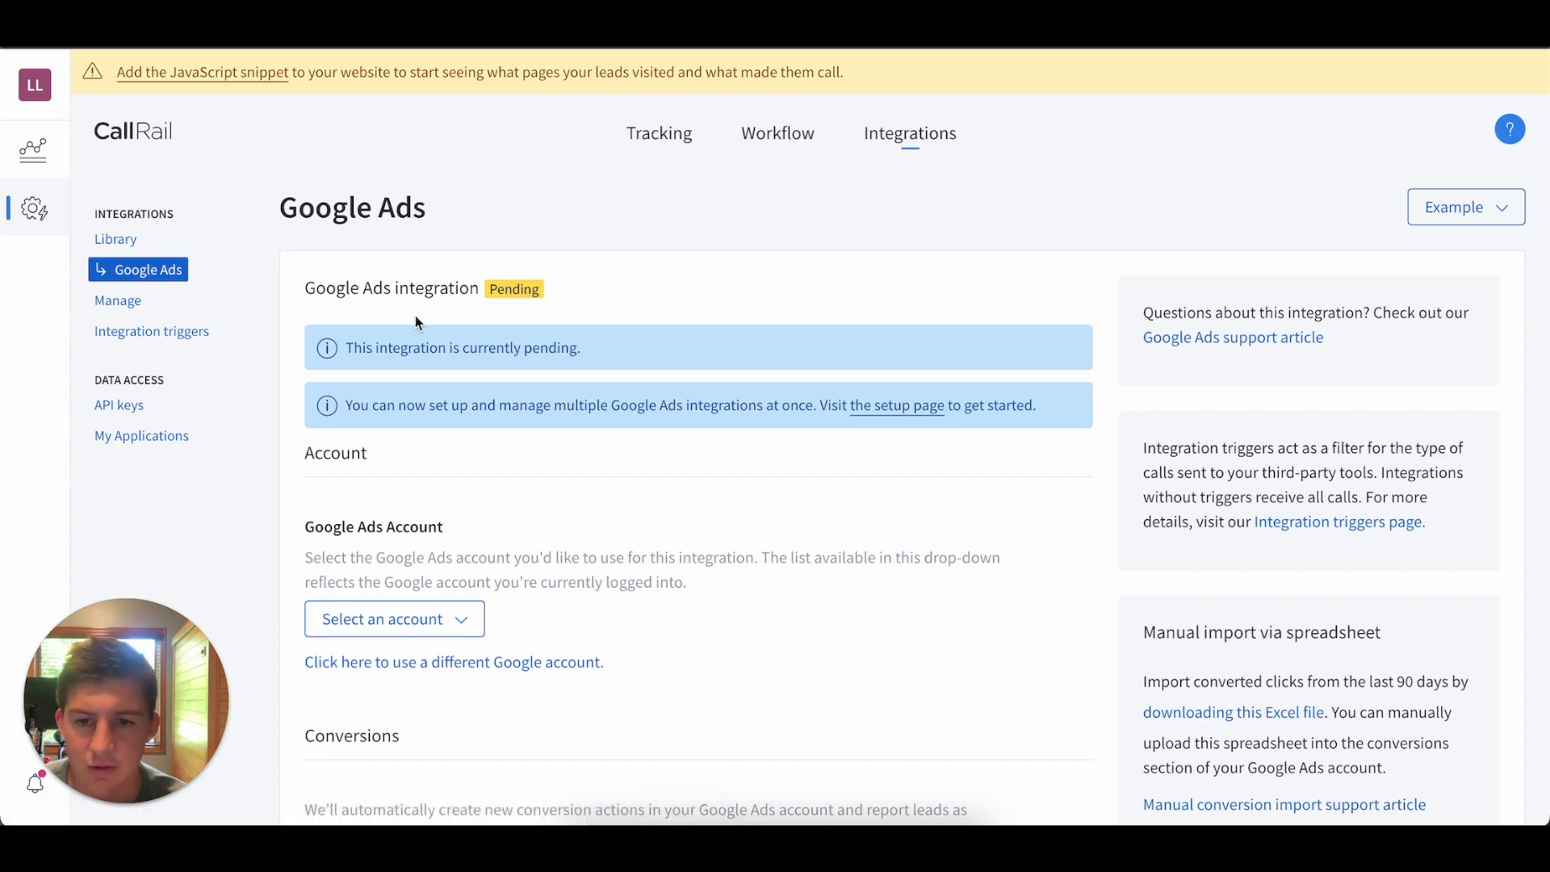
Choose separate conversion actions for first-time and repeat callers, and select World Of Pickleball as the Google Ads account.
scroll(579, 537, down, 7)
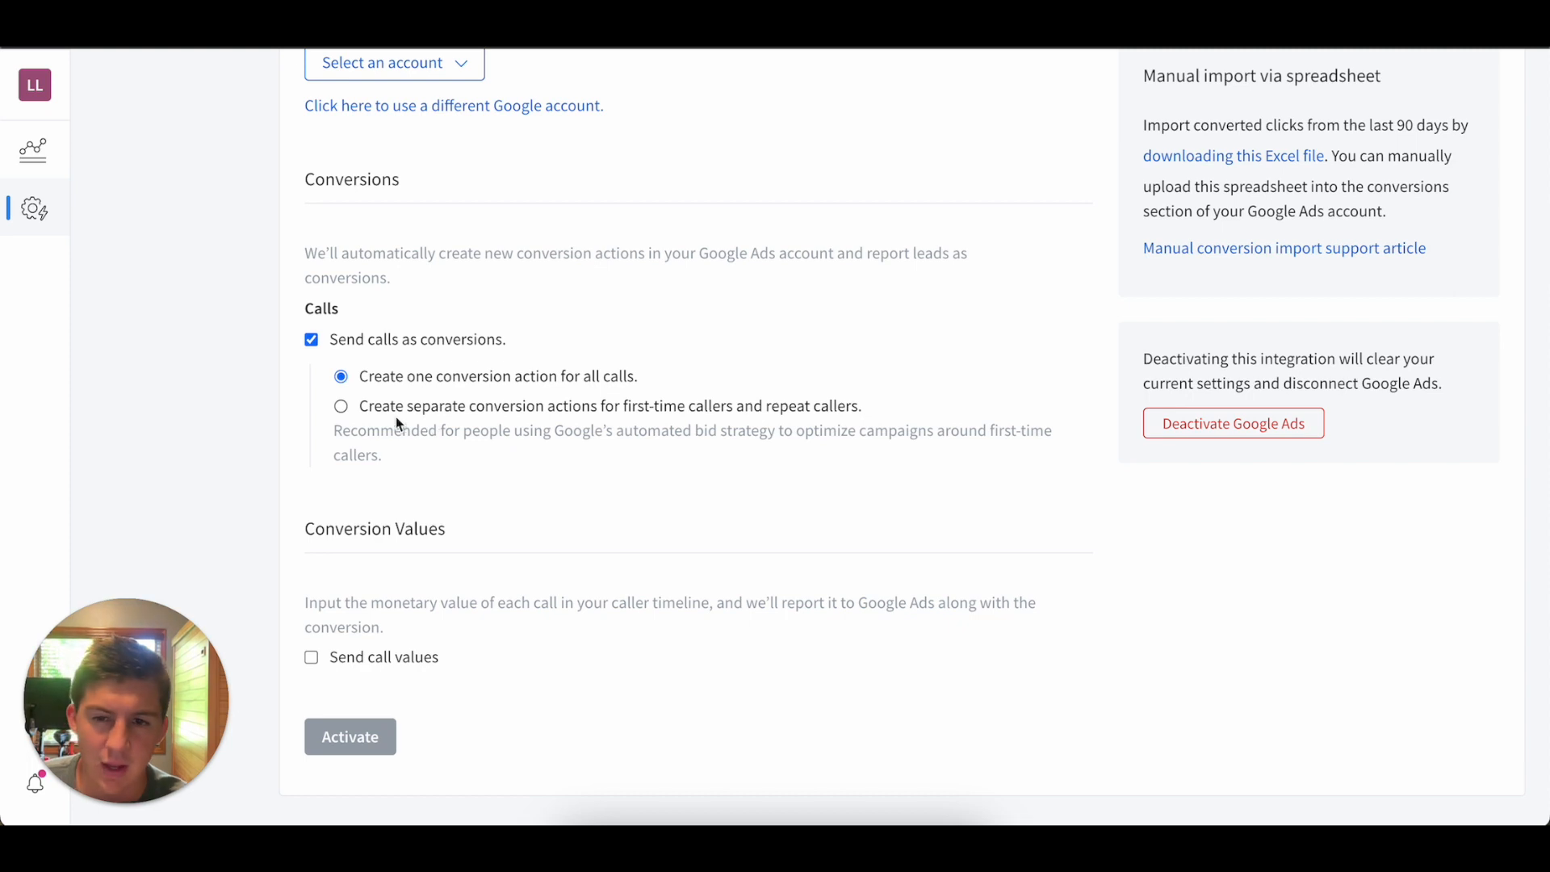
click(340, 406)
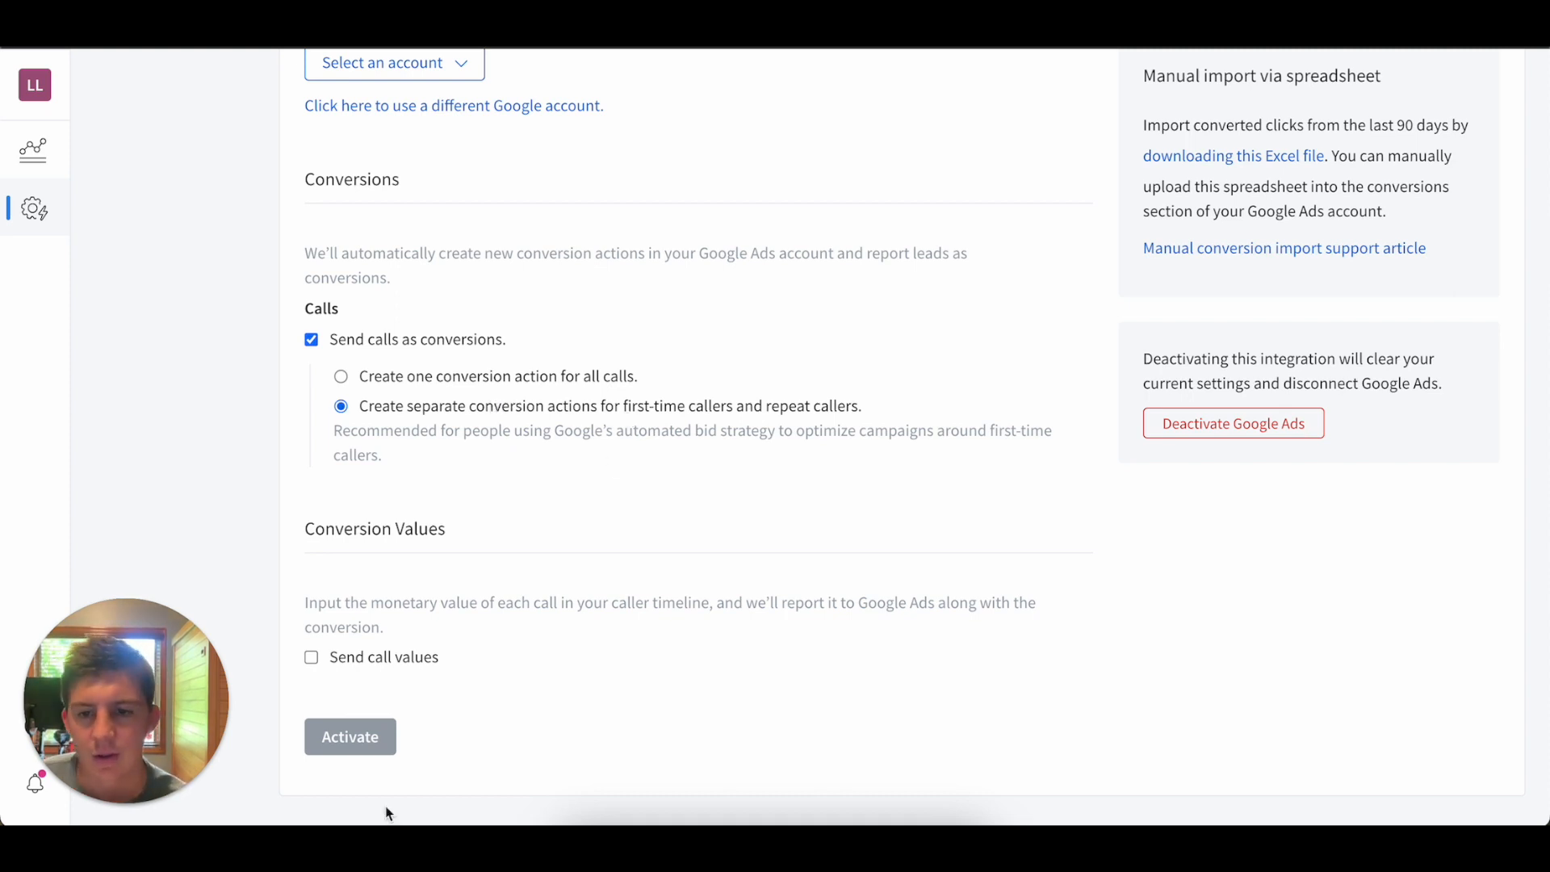
scroll(602, 536, up, 2)
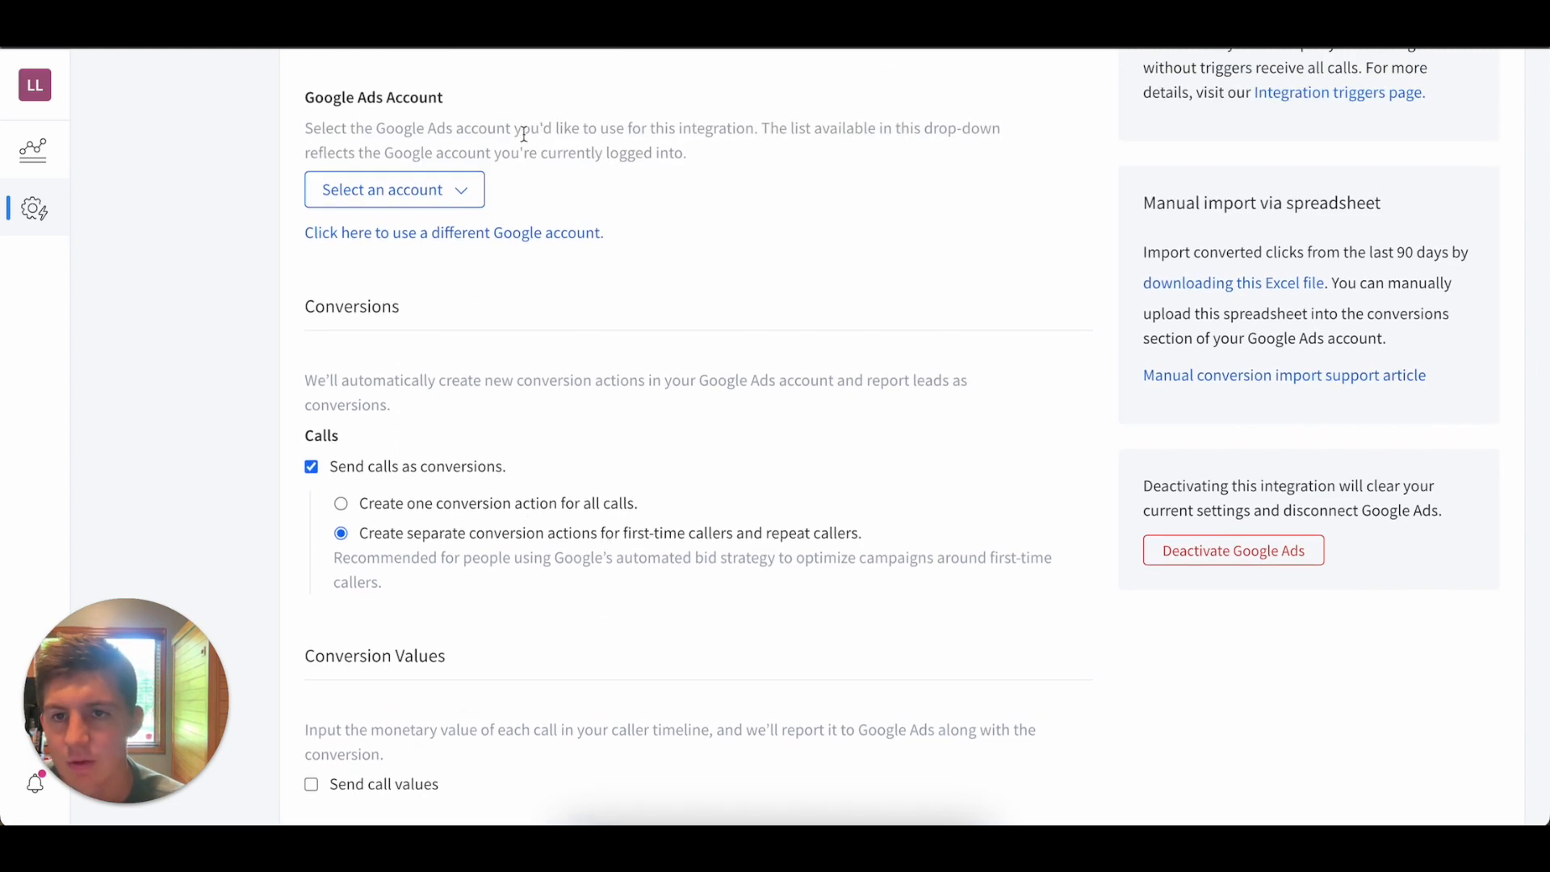
scroll(503, 135, up, 1)
click(450, 283)
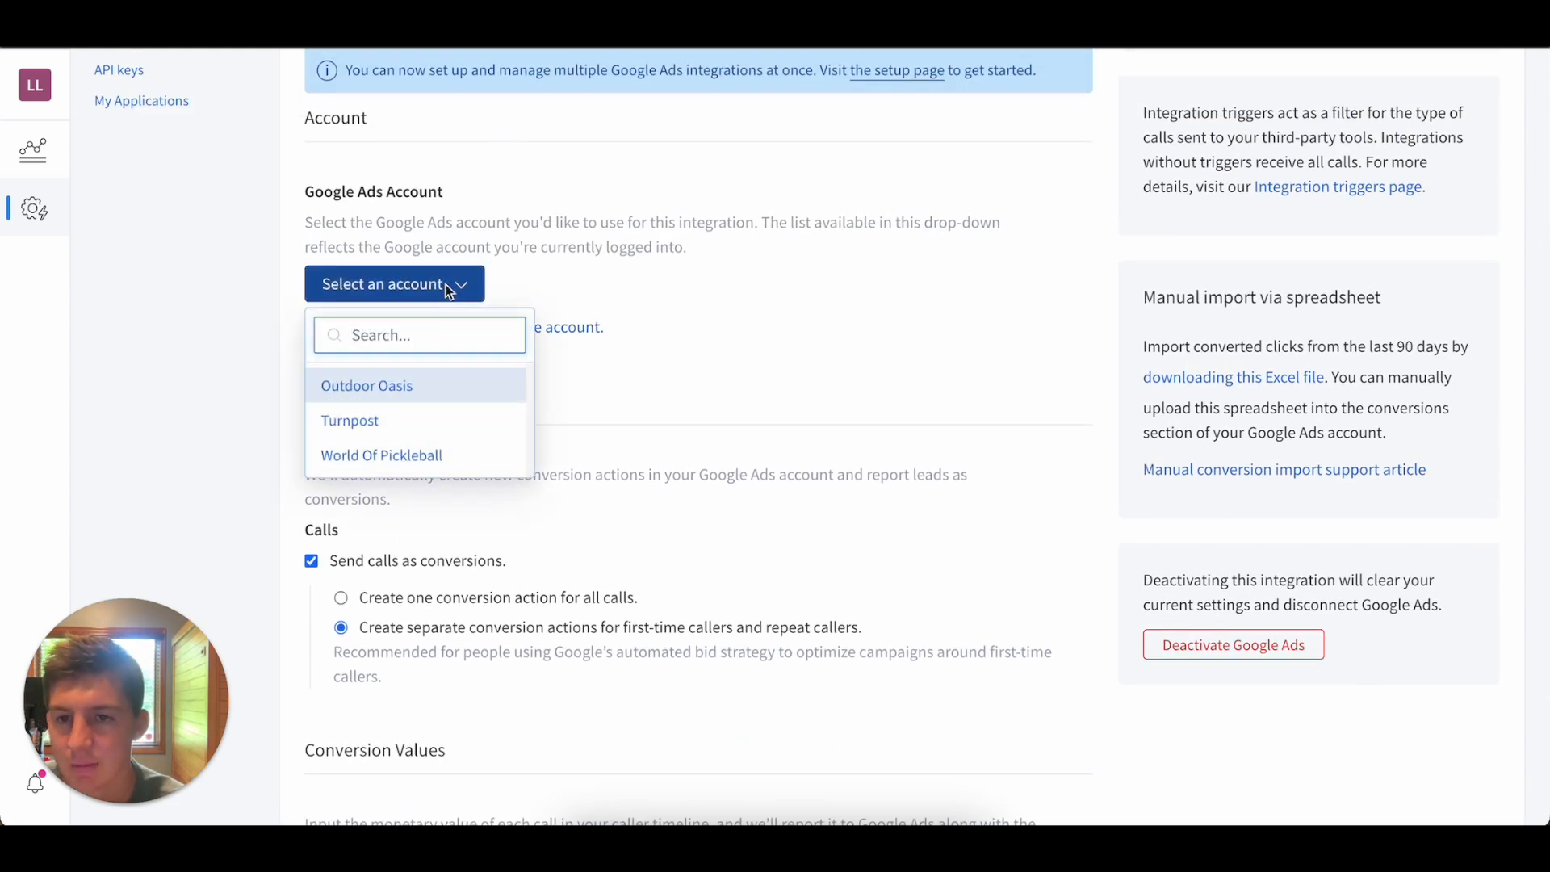
click(371, 464)
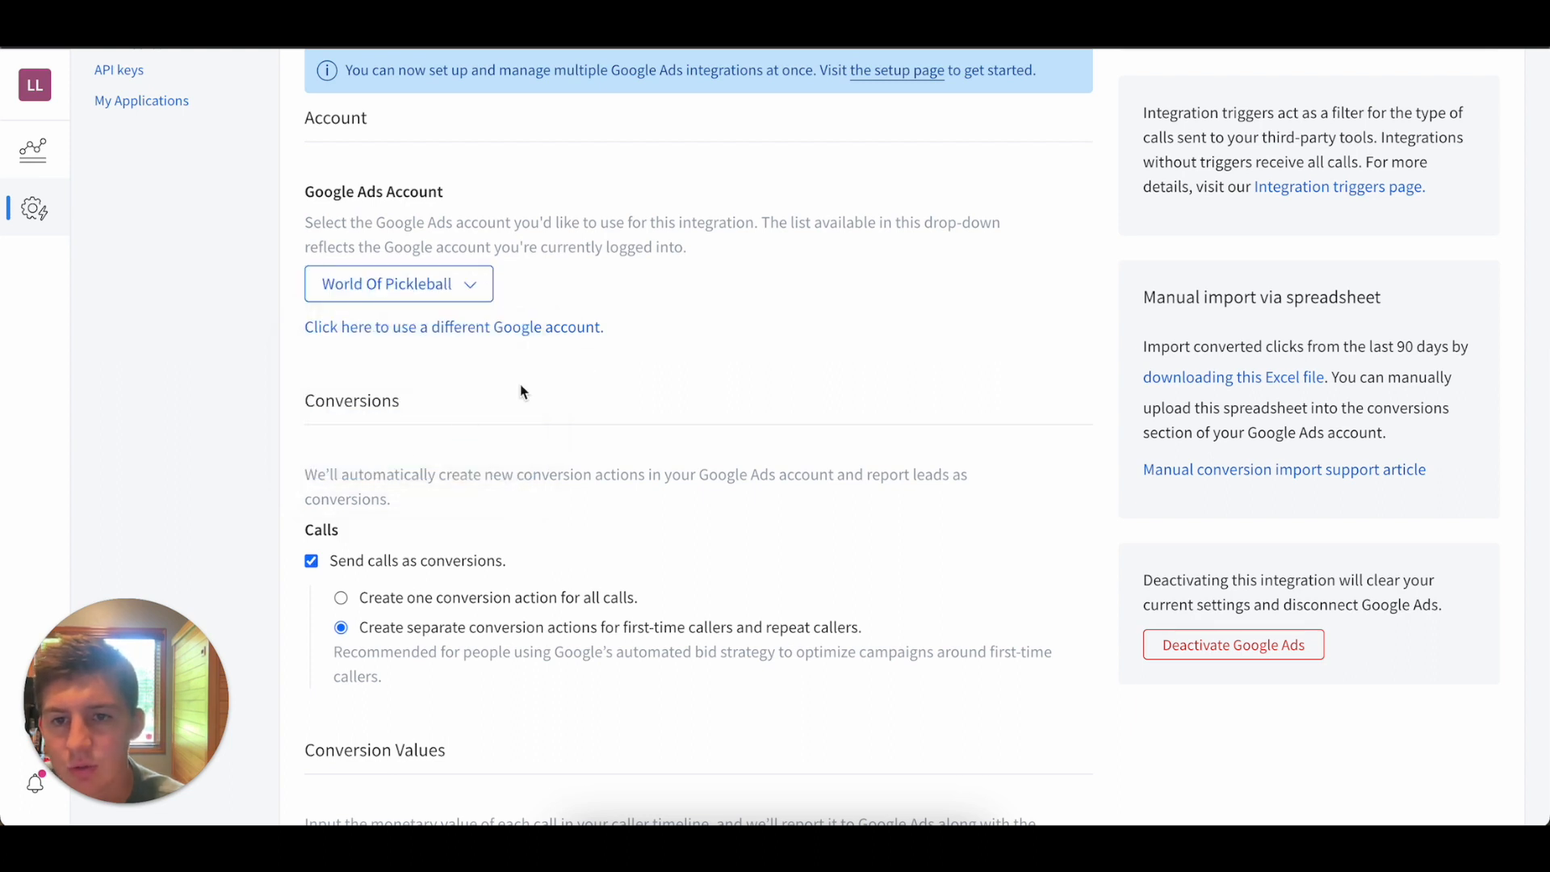
click(436, 285)
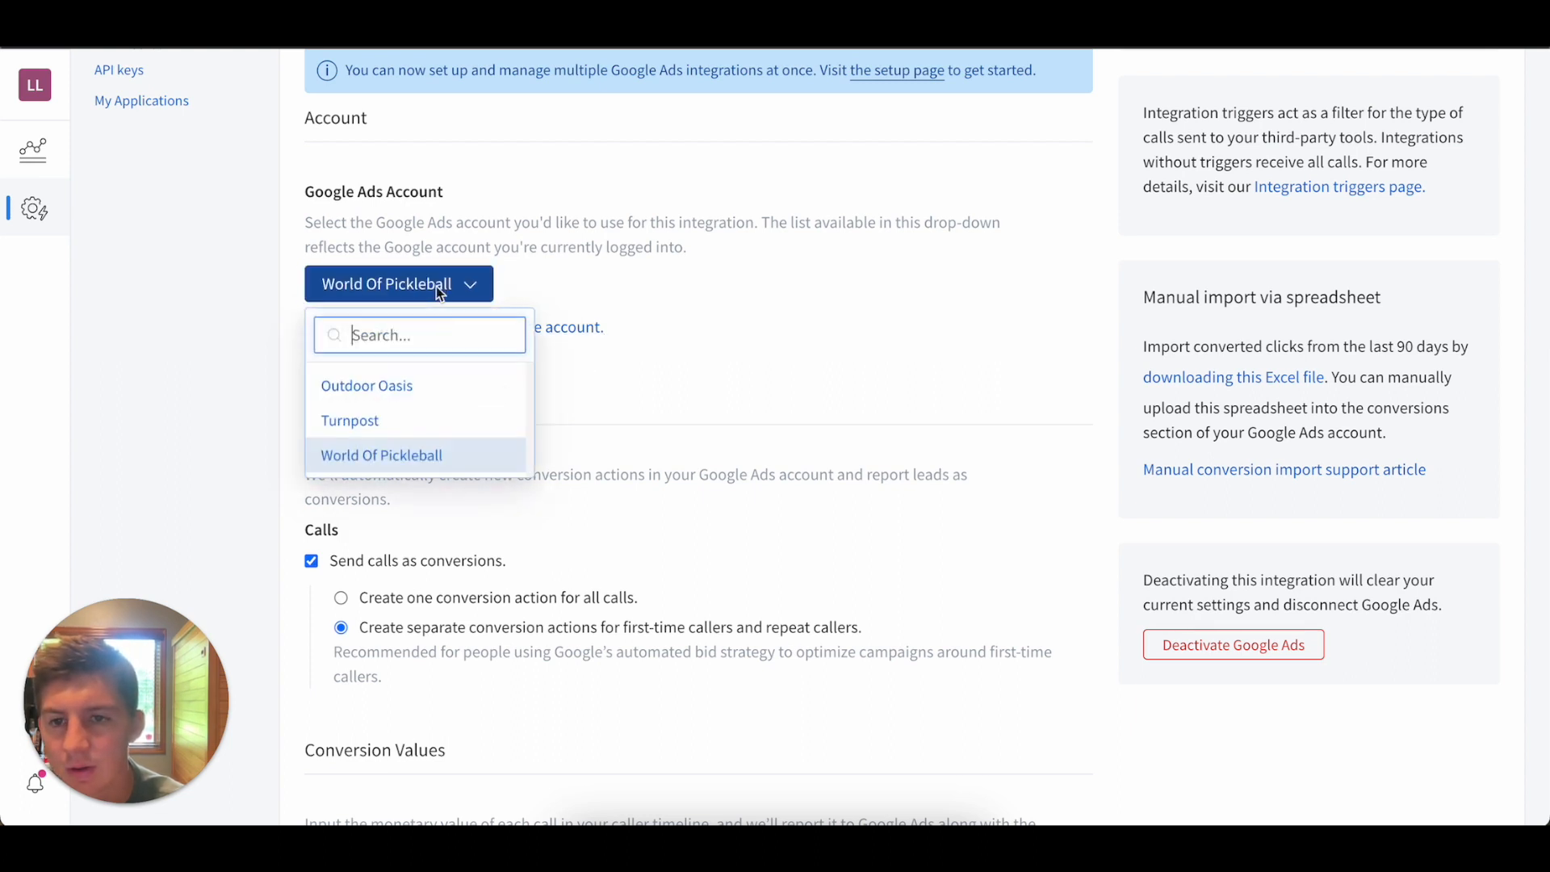
click(468, 456)
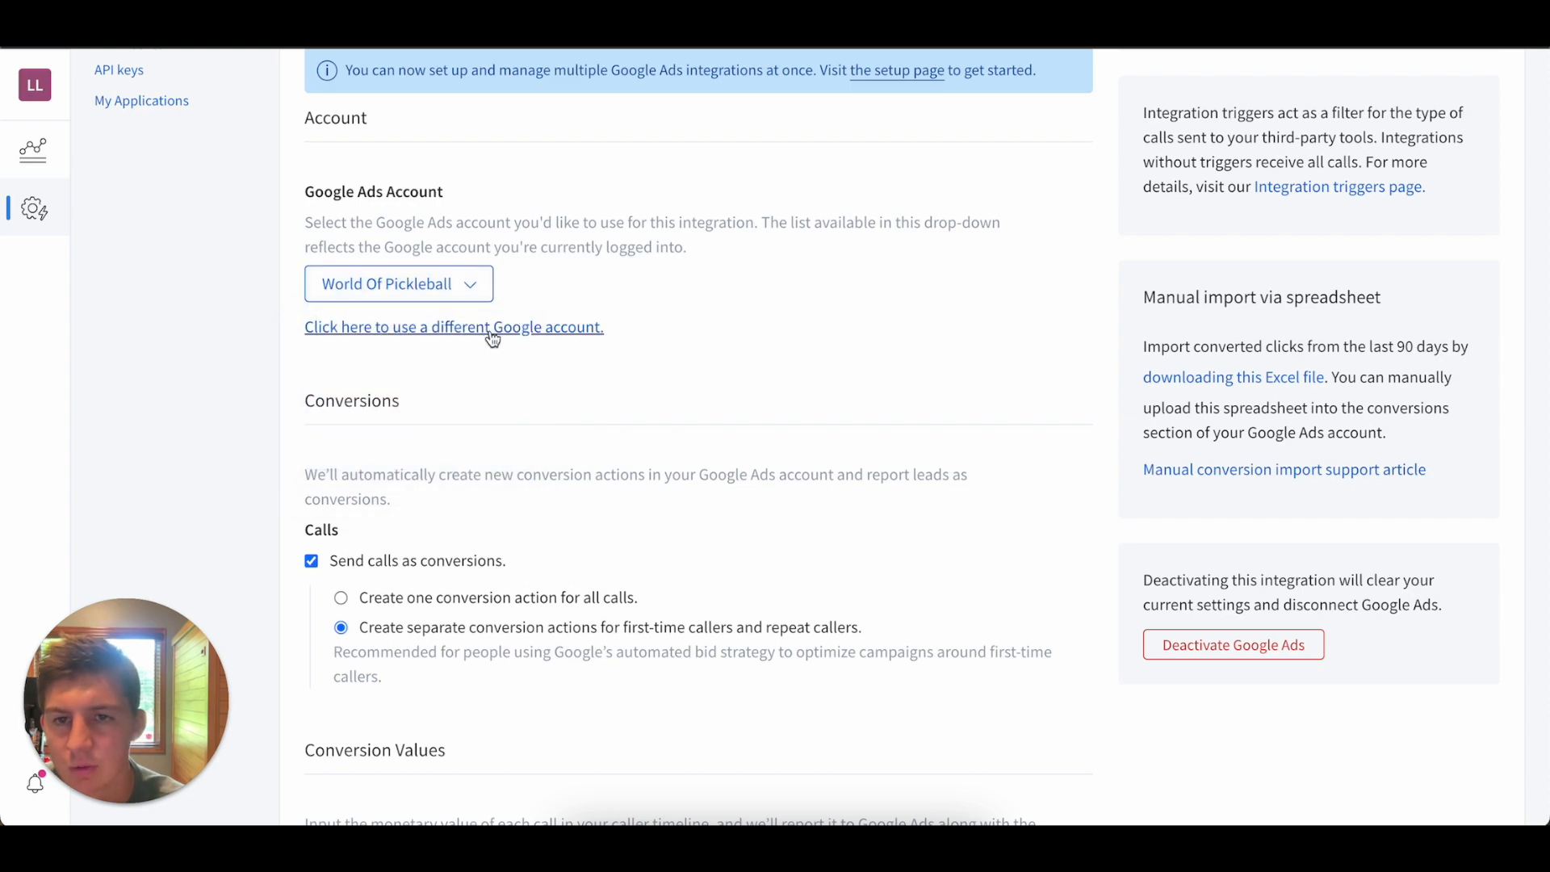
Activate the Google Ads integration and look over its settings.
scroll(452, 370, up, 5)
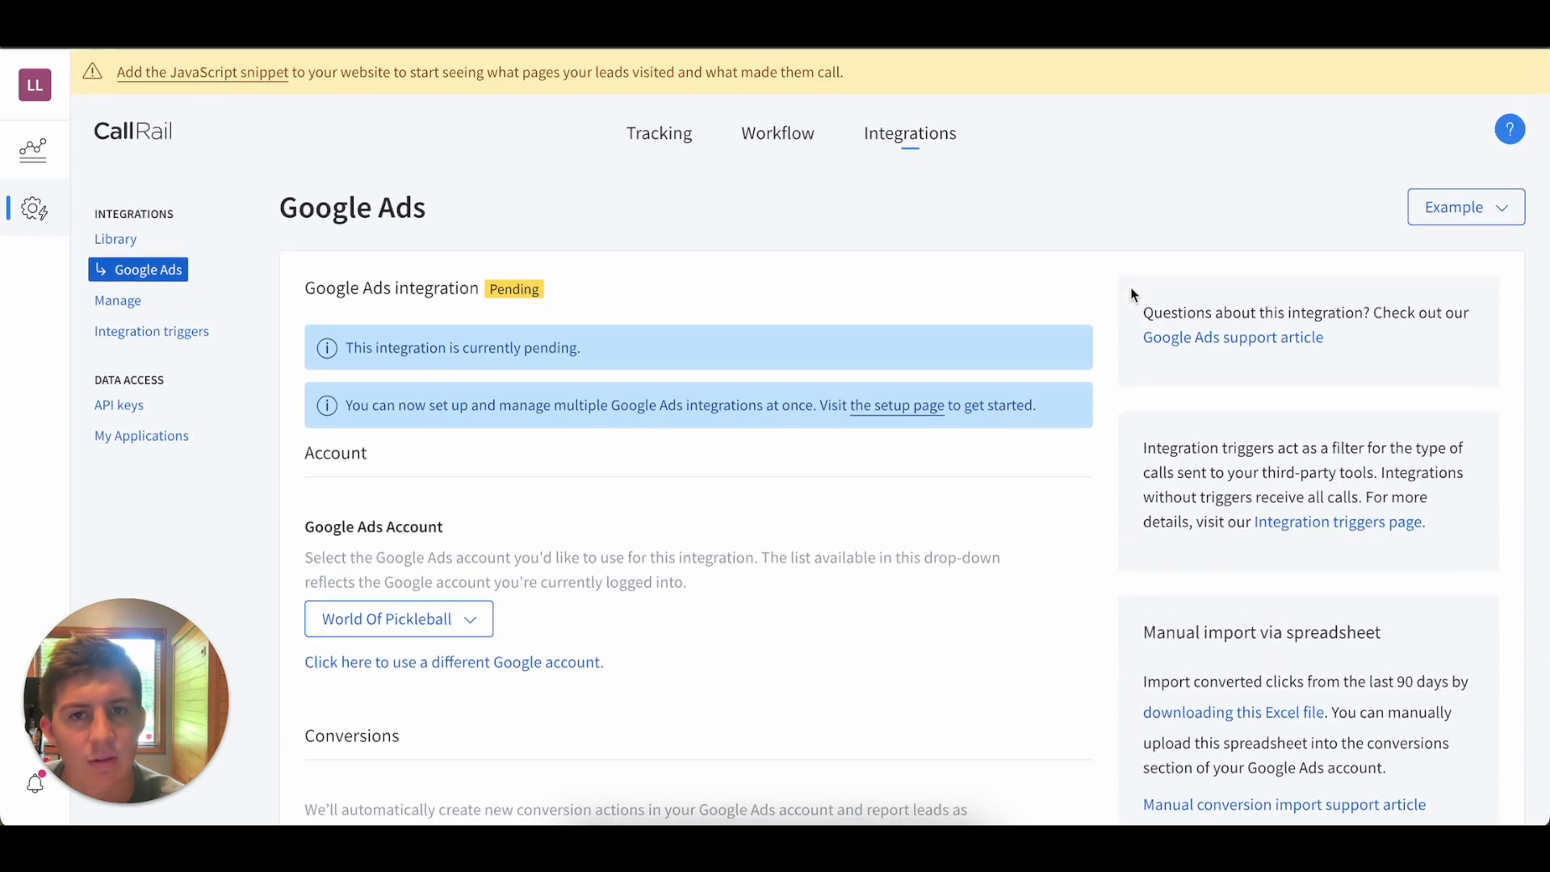
scroll(1114, 295, down, 7)
click(372, 734)
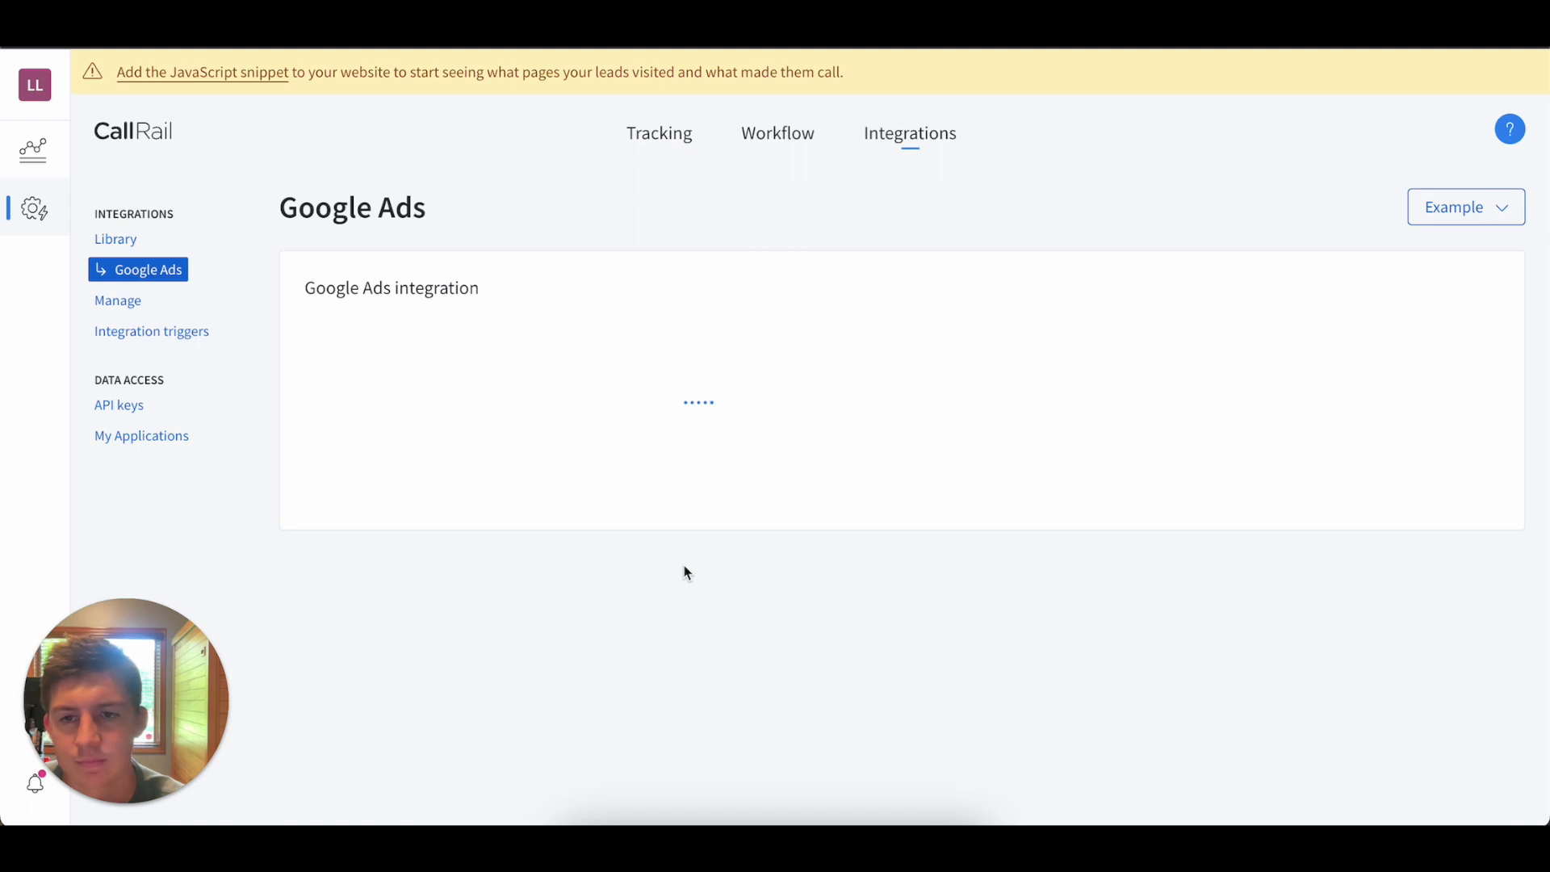
scroll(684, 571, down, 5)
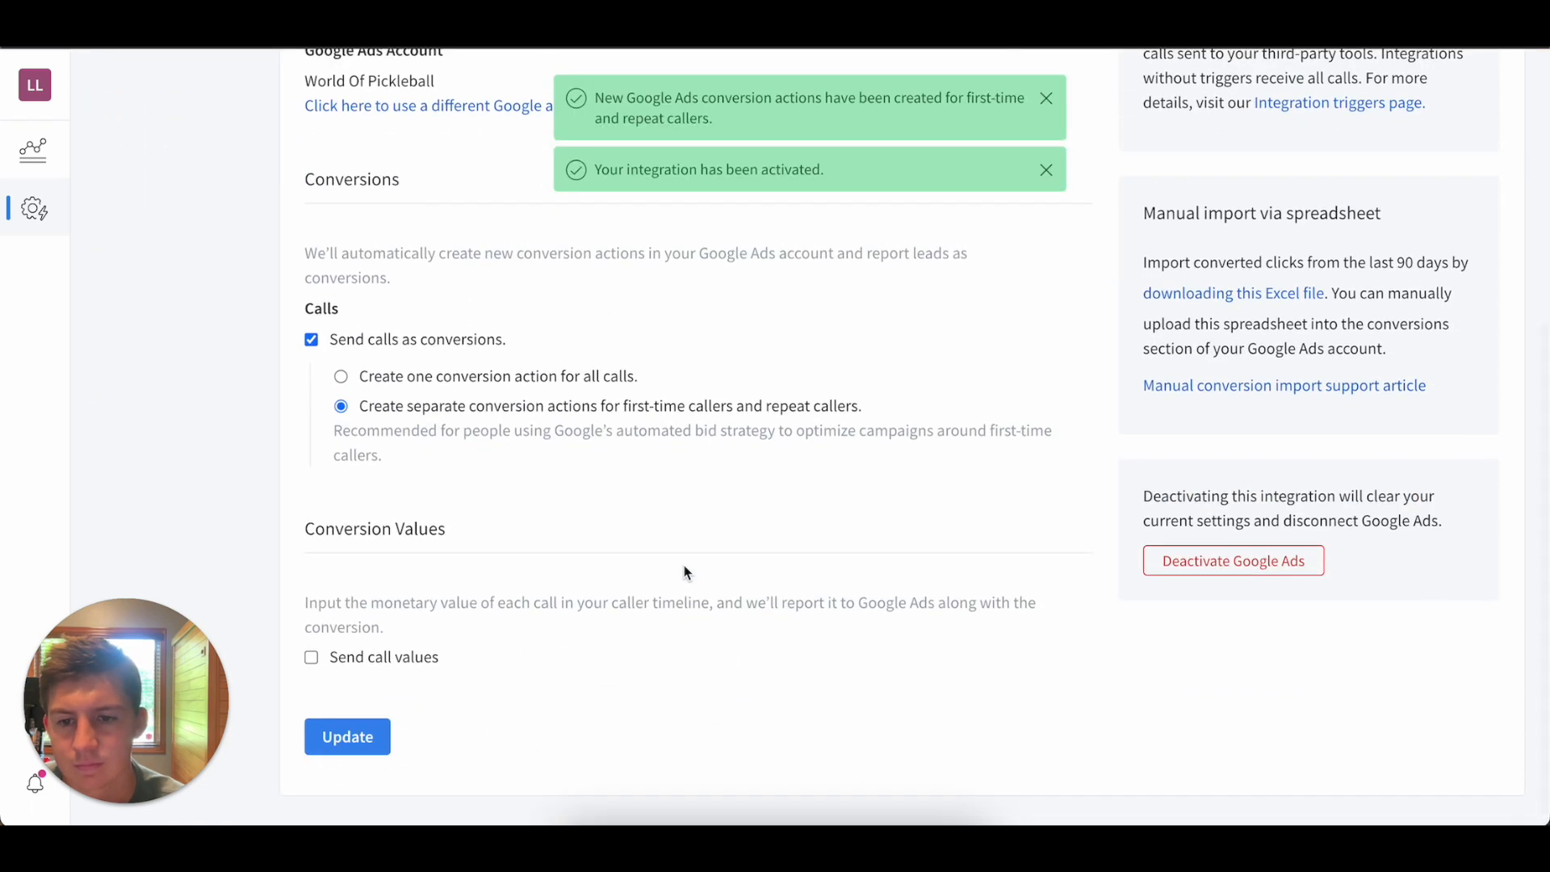
scroll(684, 571, up, 5)
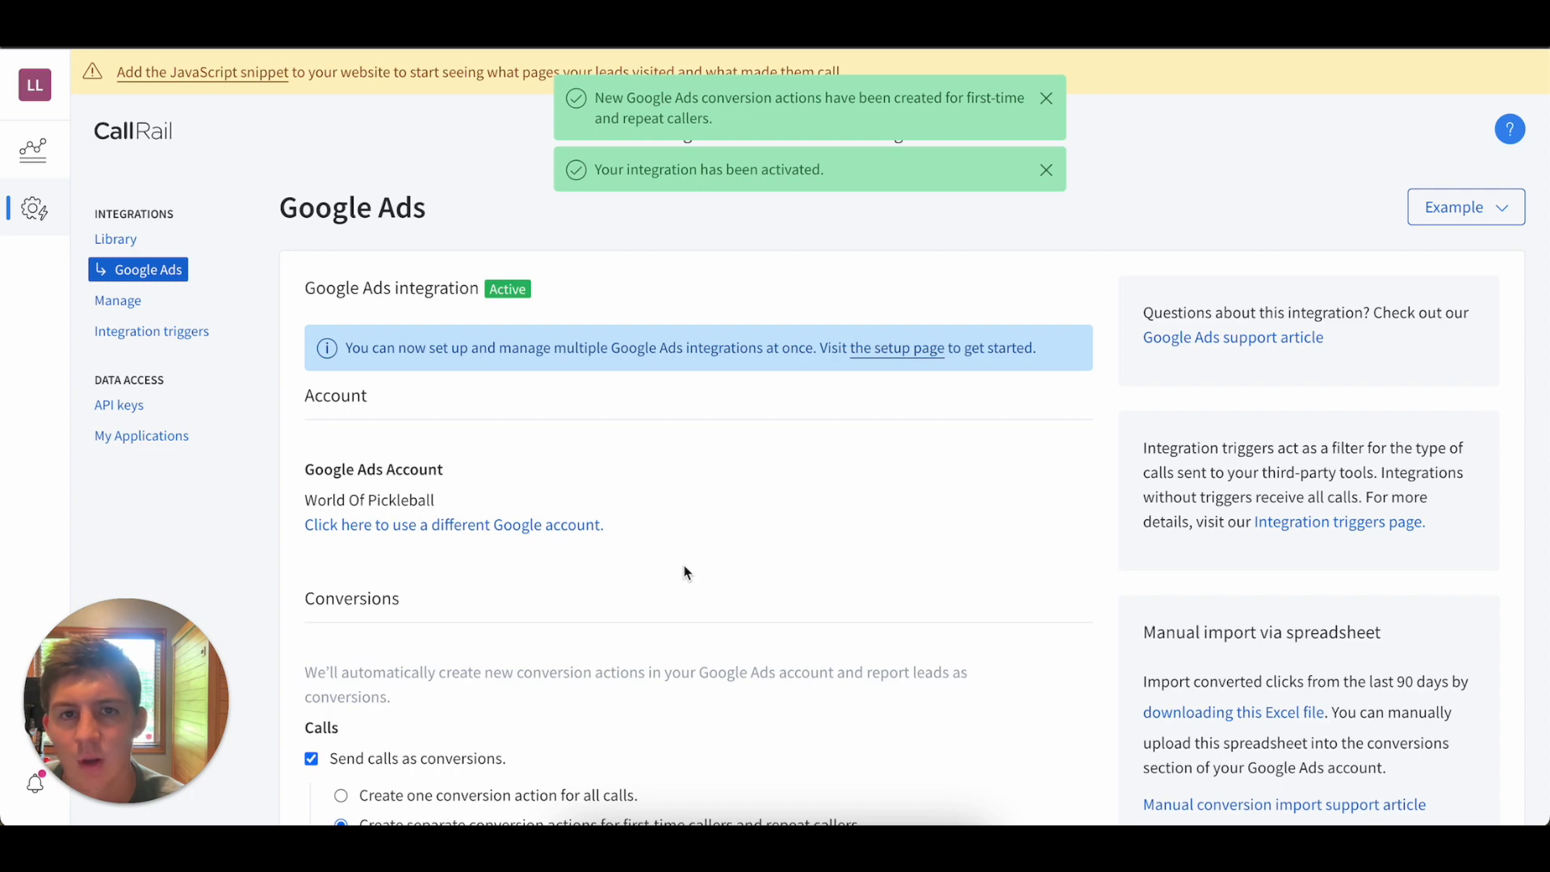
Open the JavaScript snippet integration and copy the Dynamic Number Insertion code snippet.
click(210, 79)
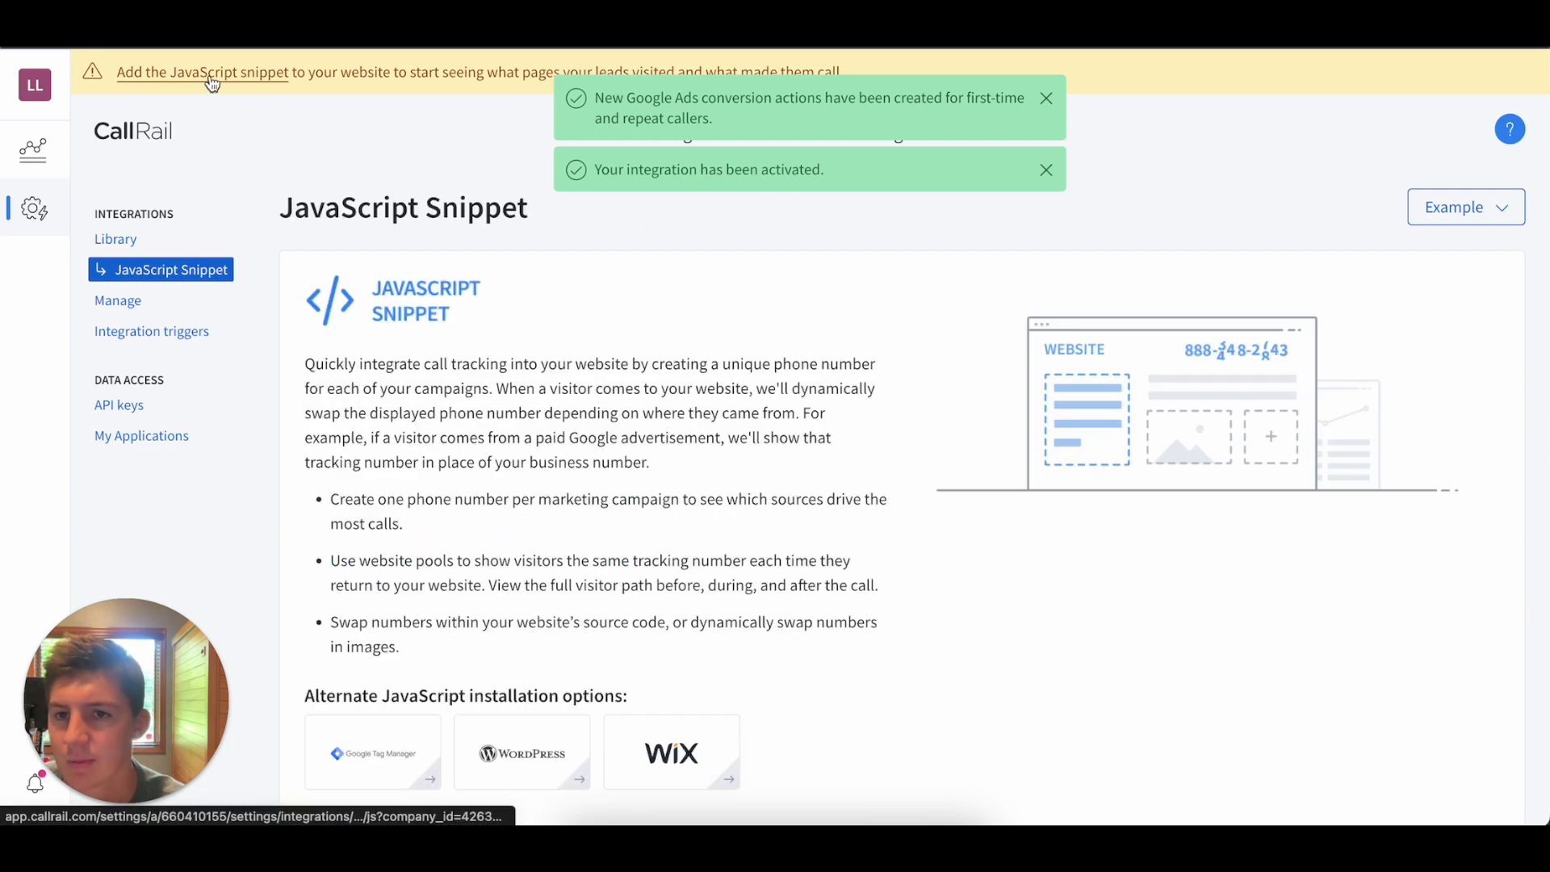
scroll(536, 375, down, 5)
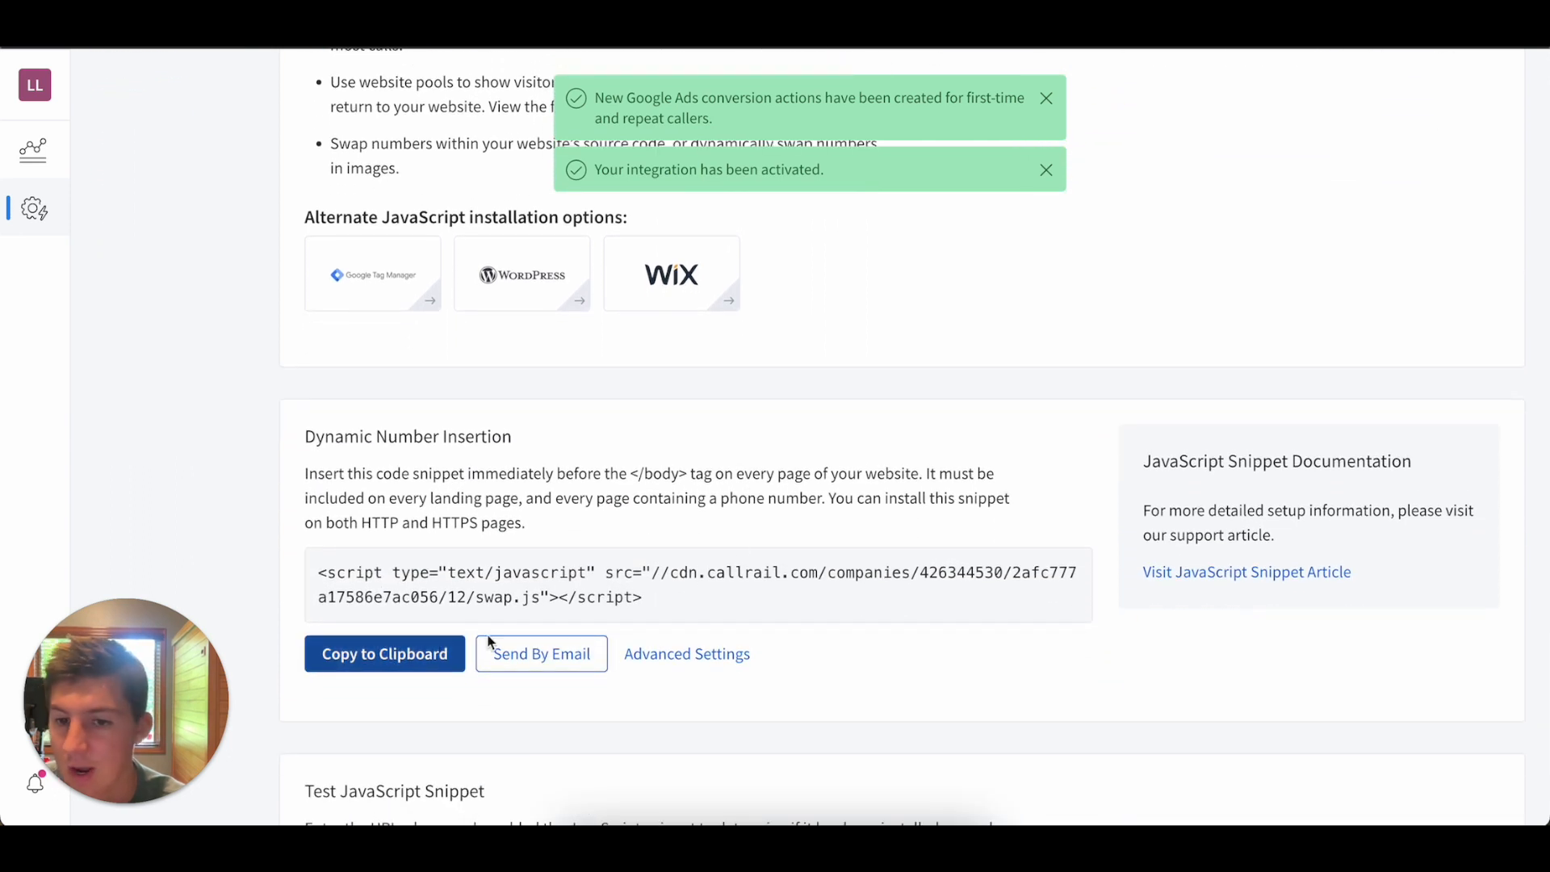
click(402, 650)
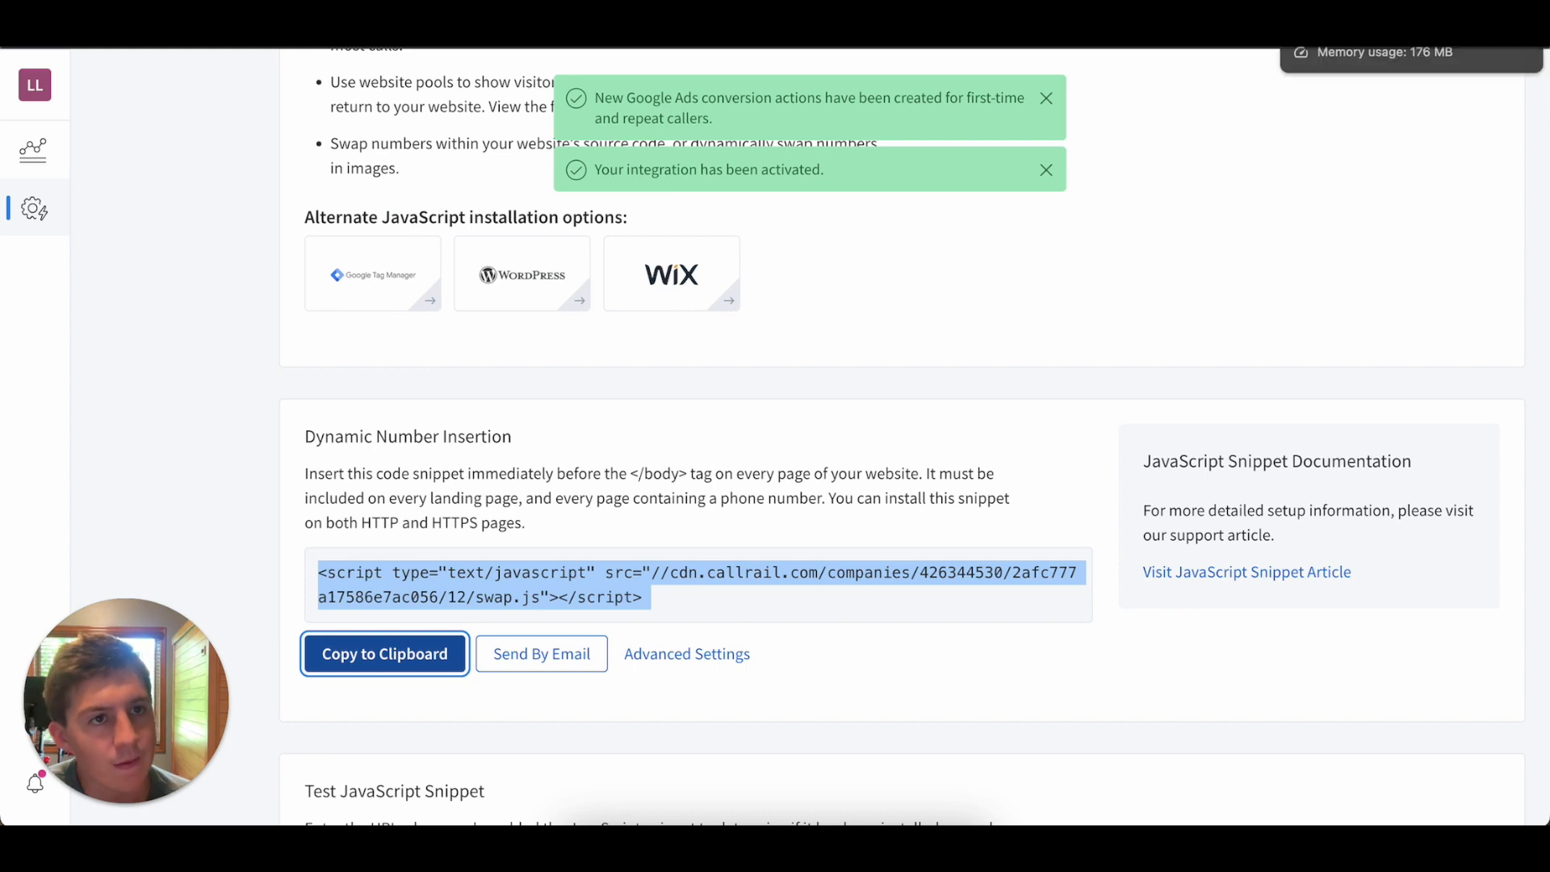
Switch to Landingi, review the CALLRAIL script and its position options for Outdoor Oasis copy, and open that landing page for editing.
click(1364, 16)
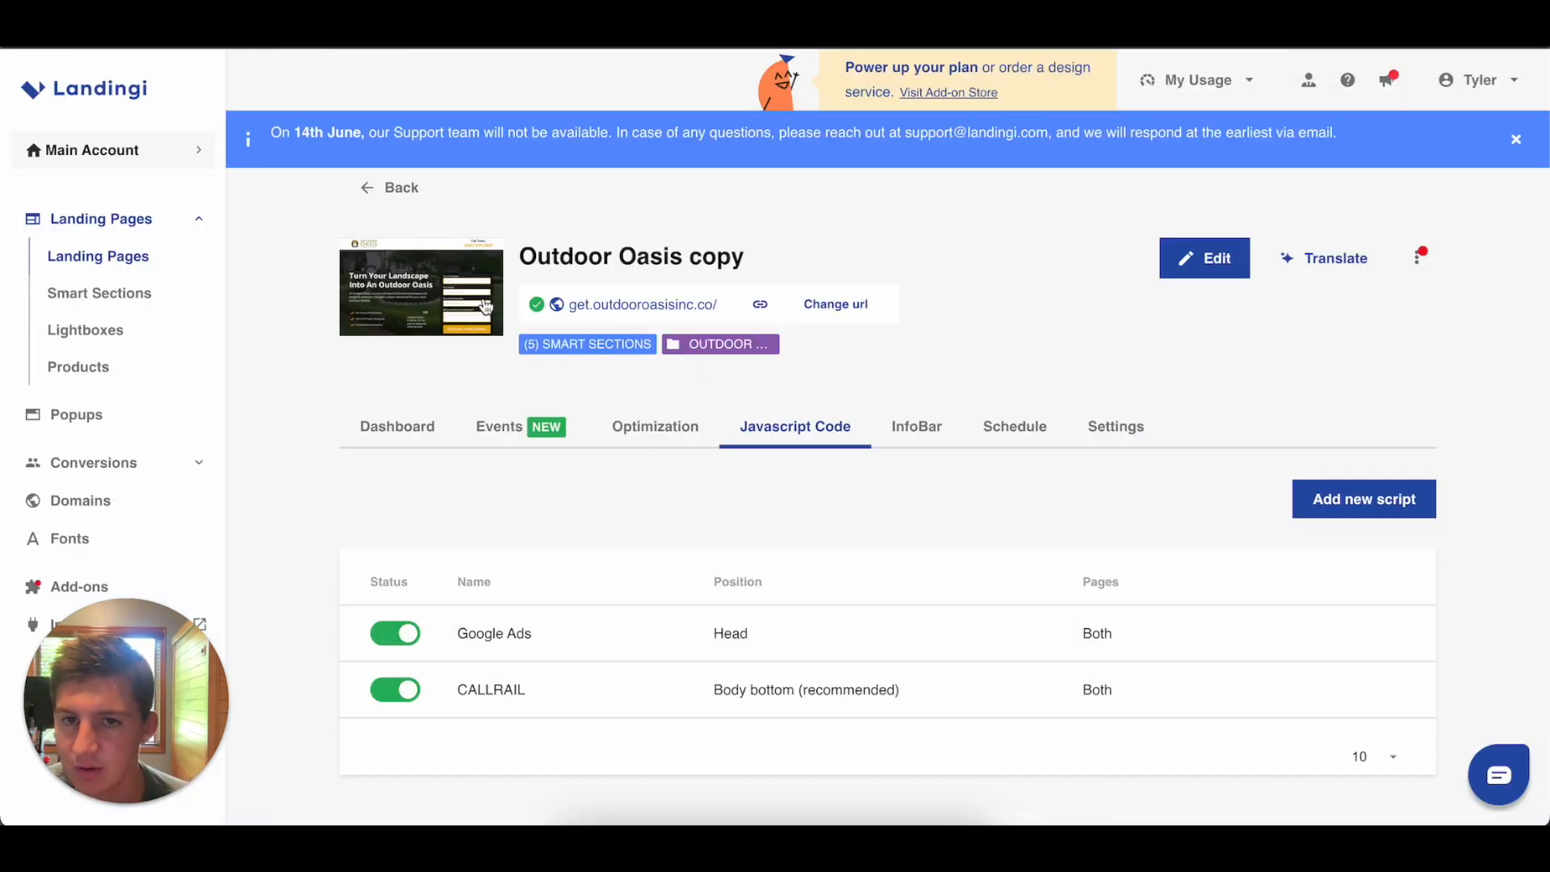
scroll(710, 556, down, 2)
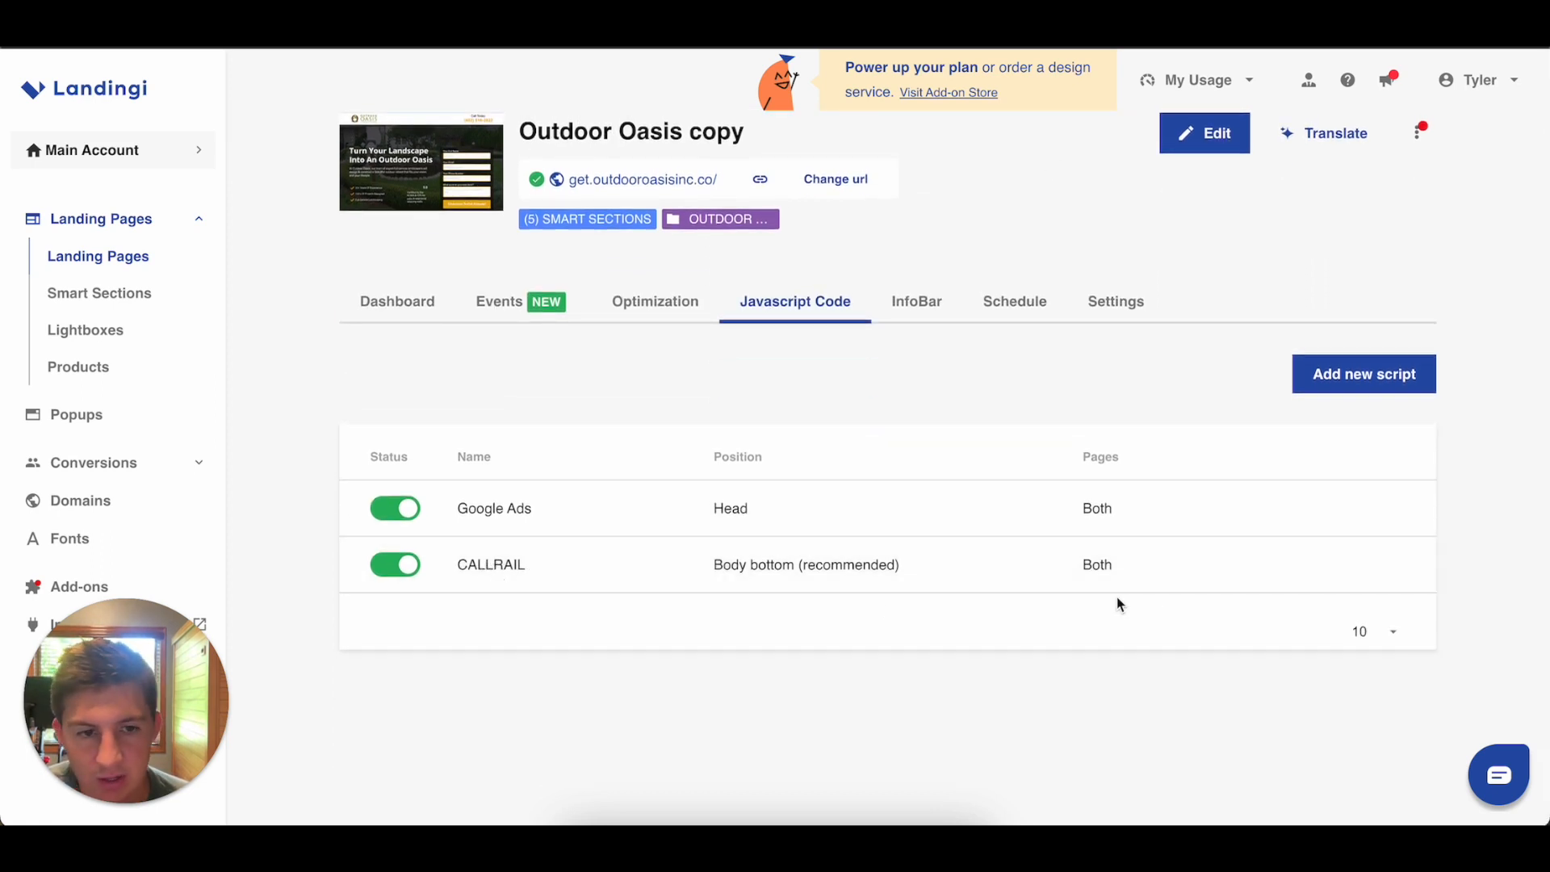
mouse_move(1169, 578)
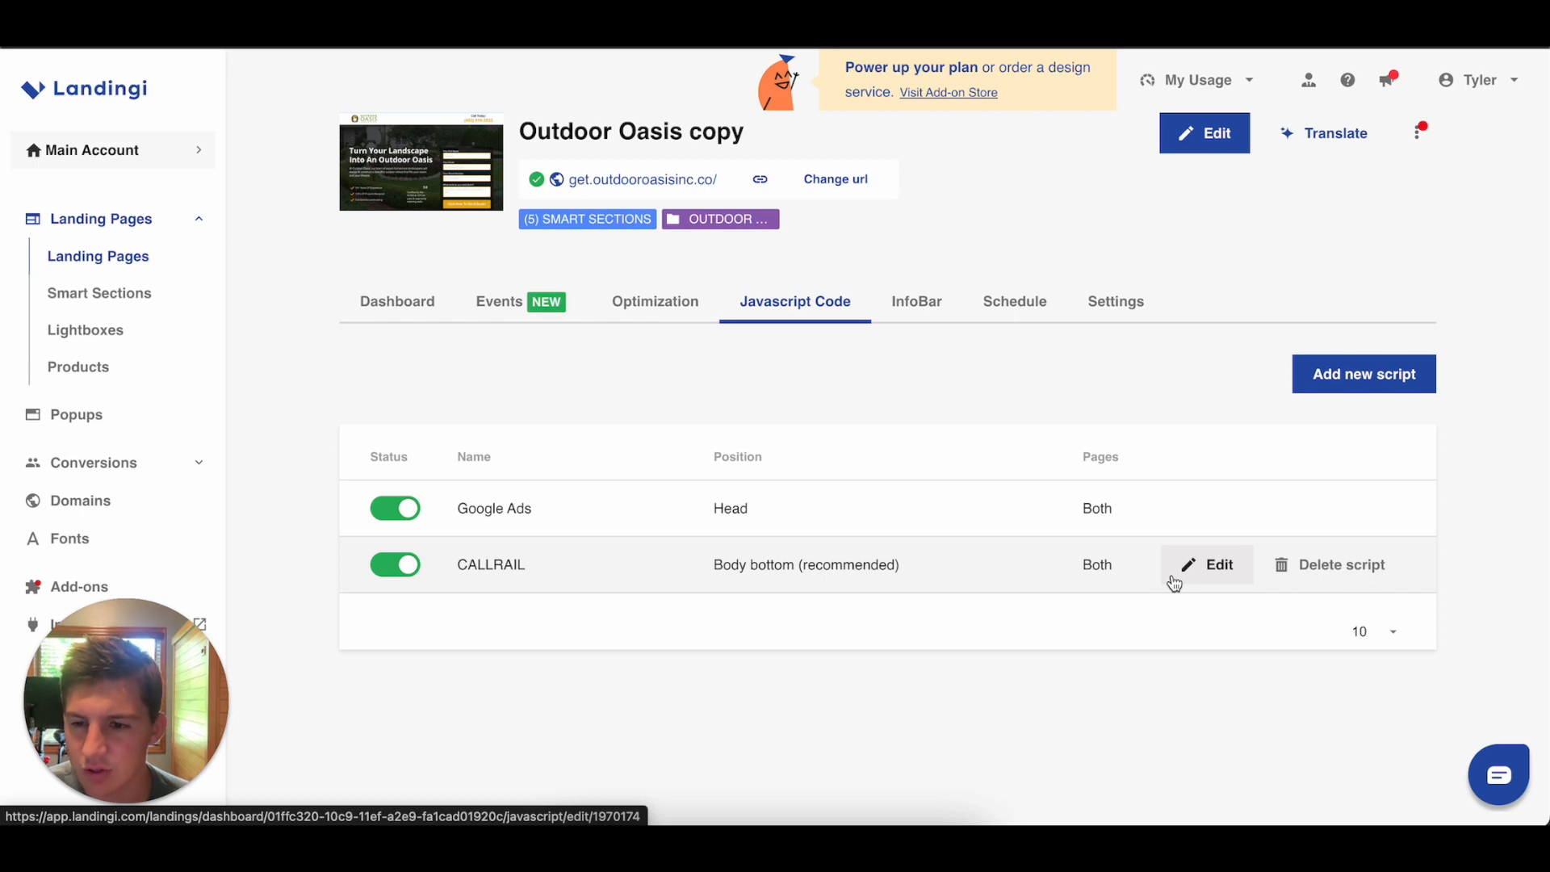
click(1174, 565)
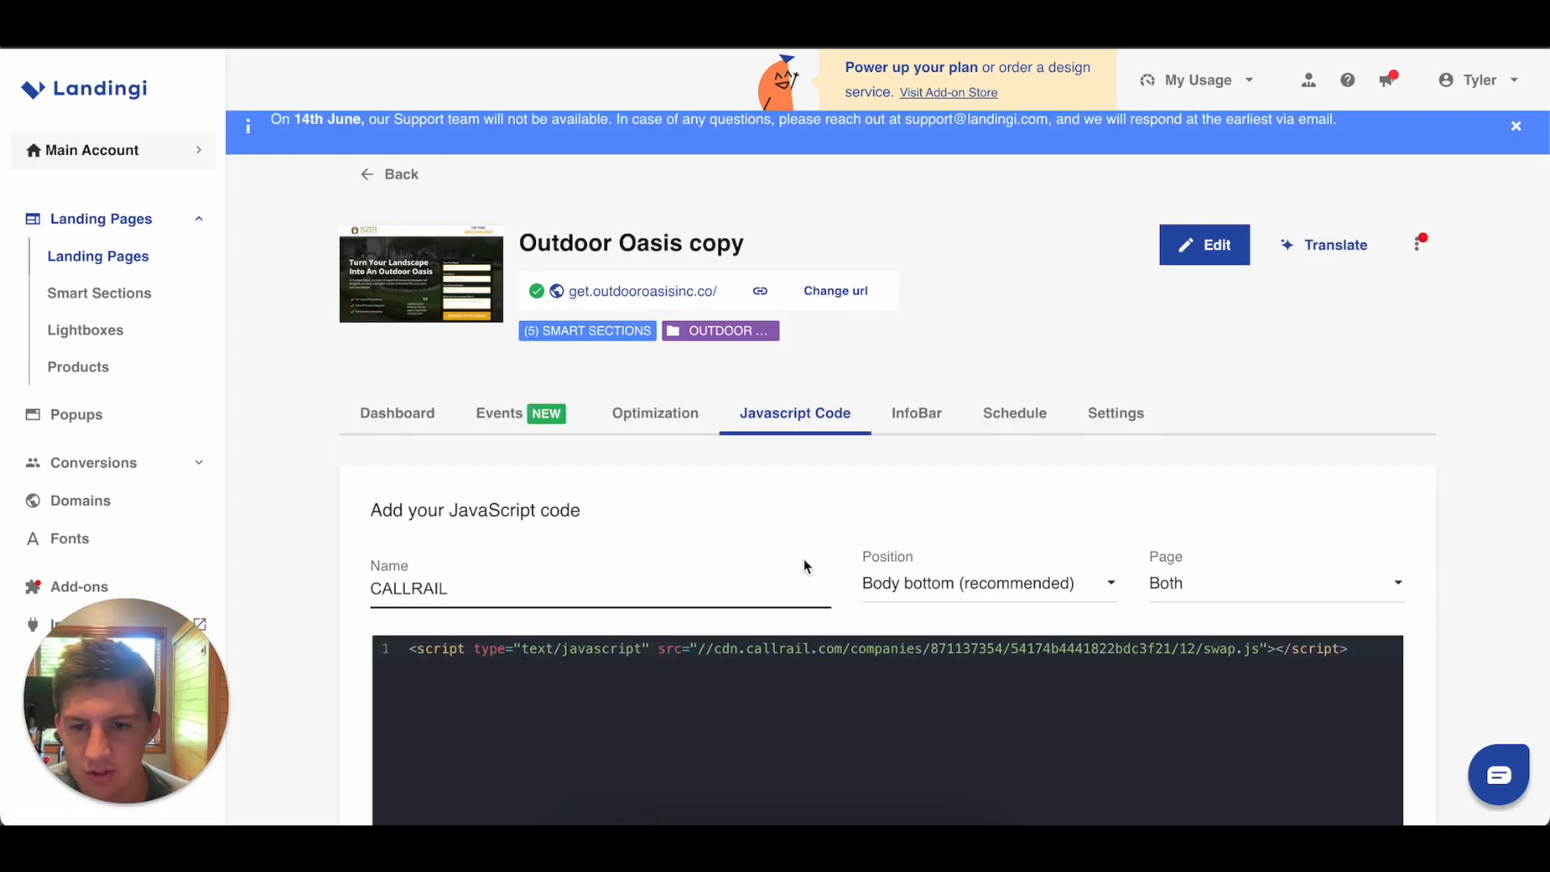
scroll(726, 557, down, 2)
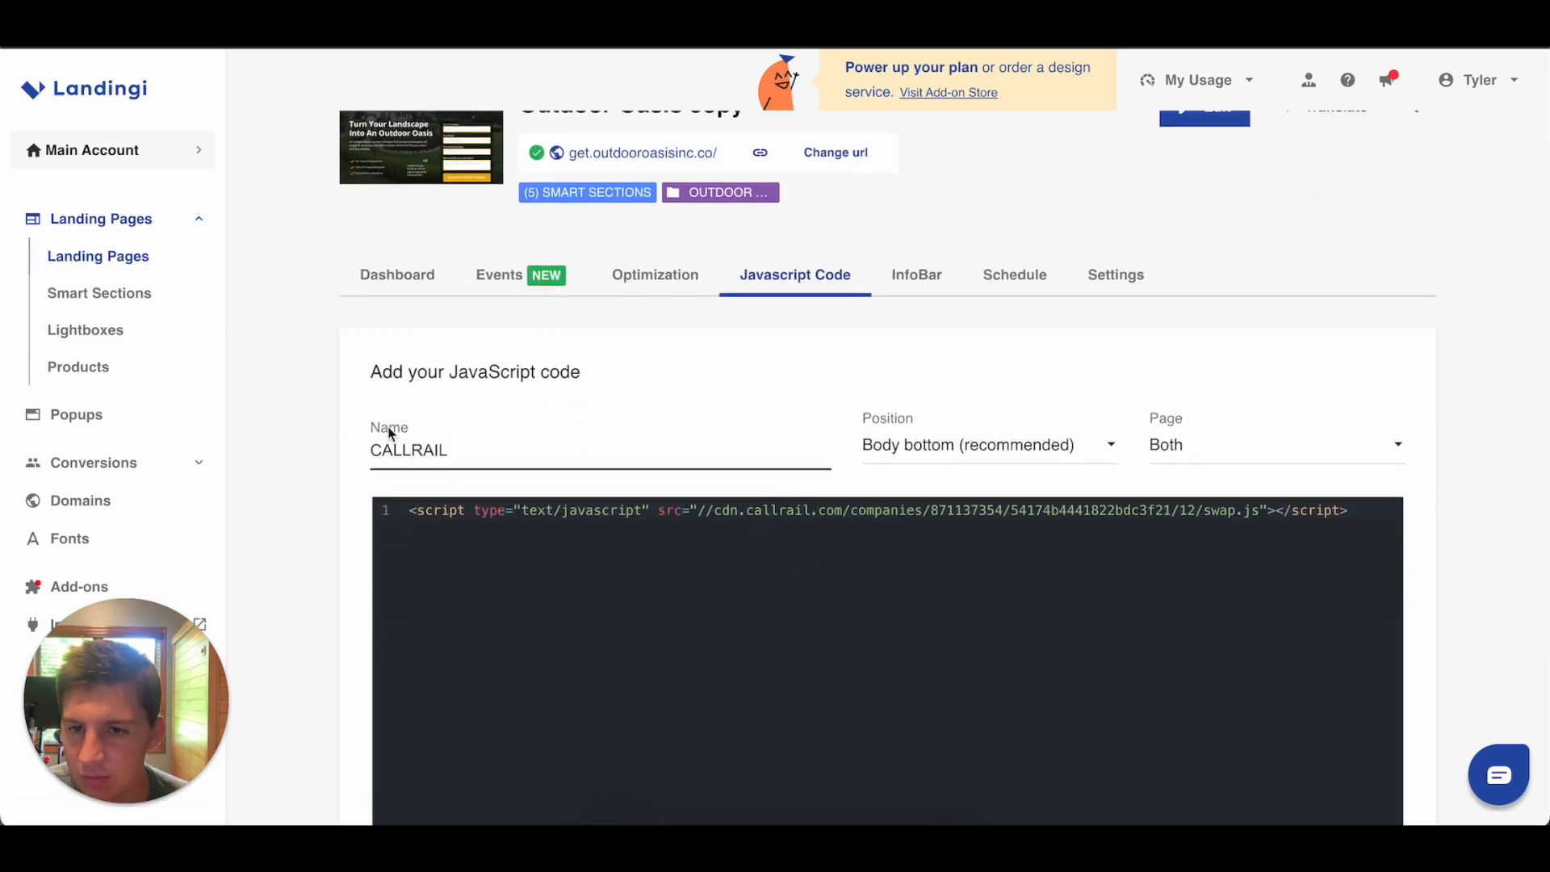
click(911, 444)
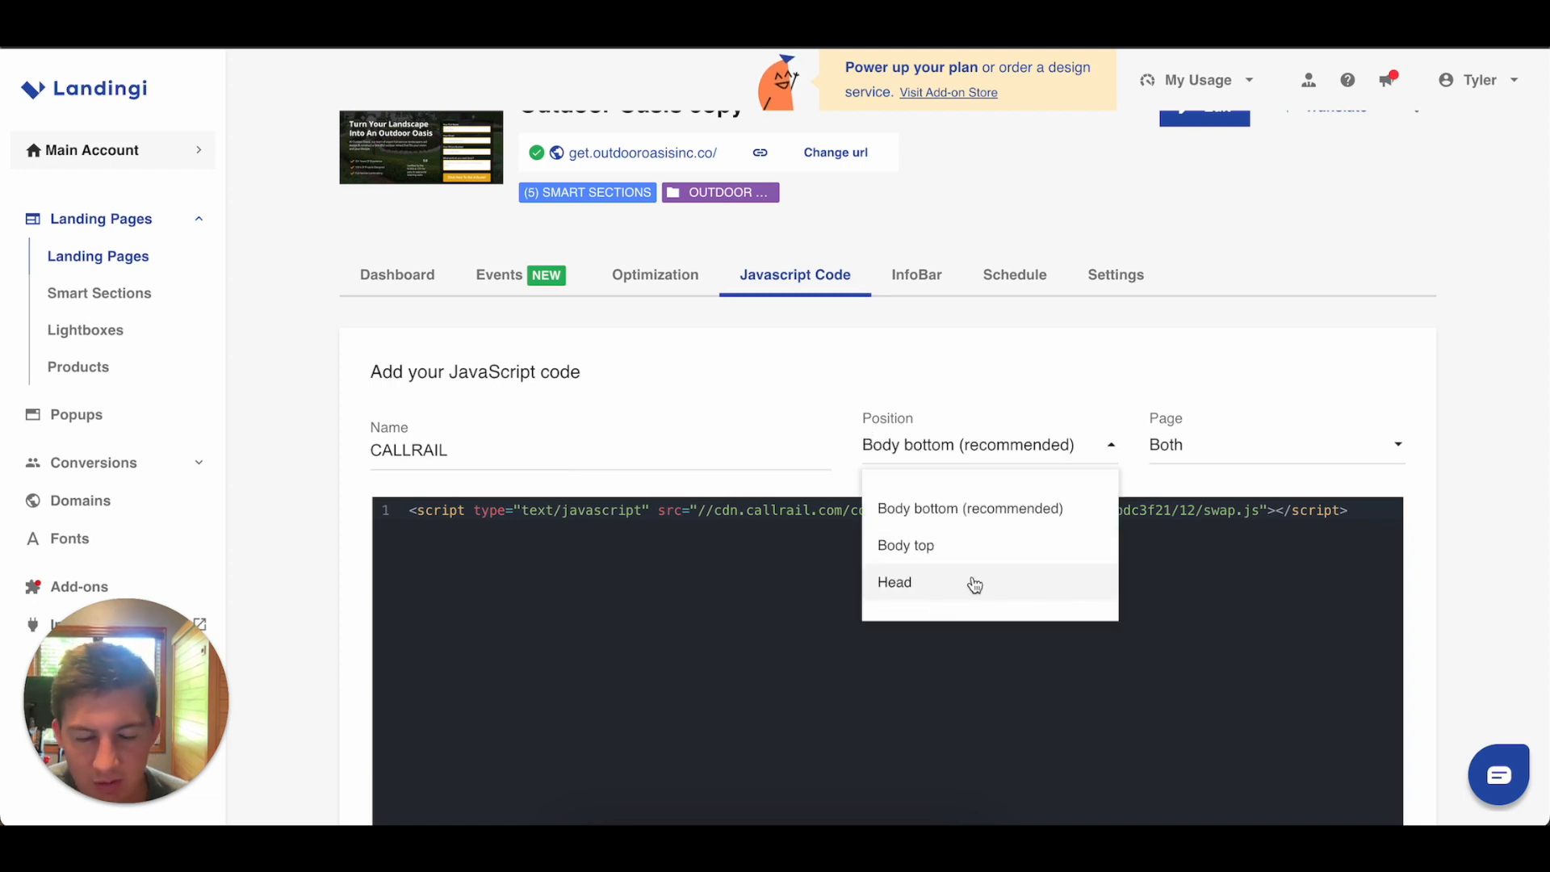
click(1033, 381)
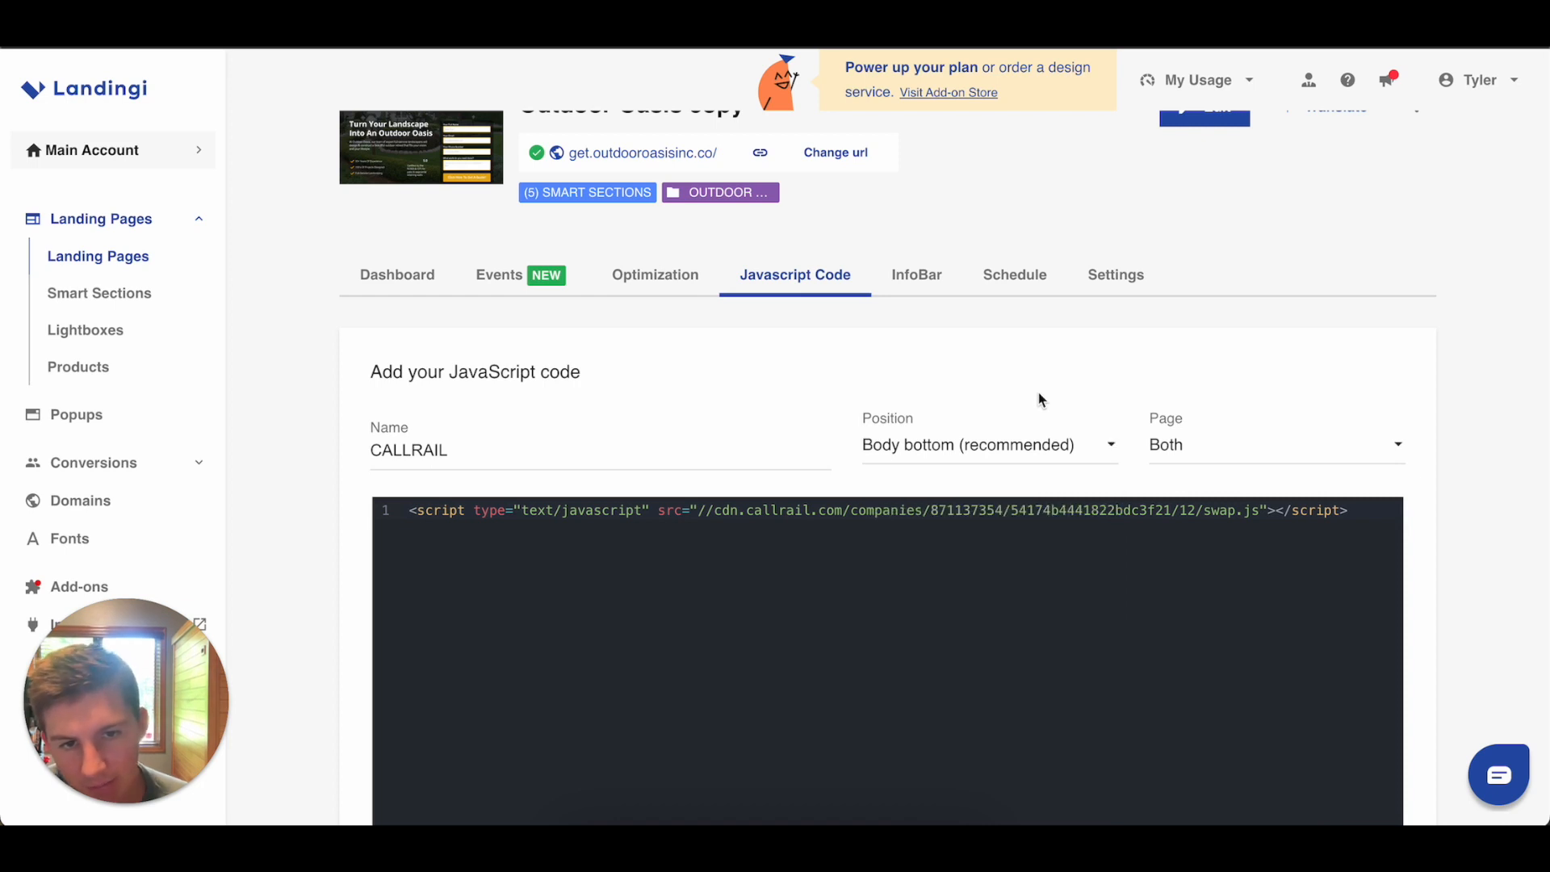
scroll(1126, 339, down, 4)
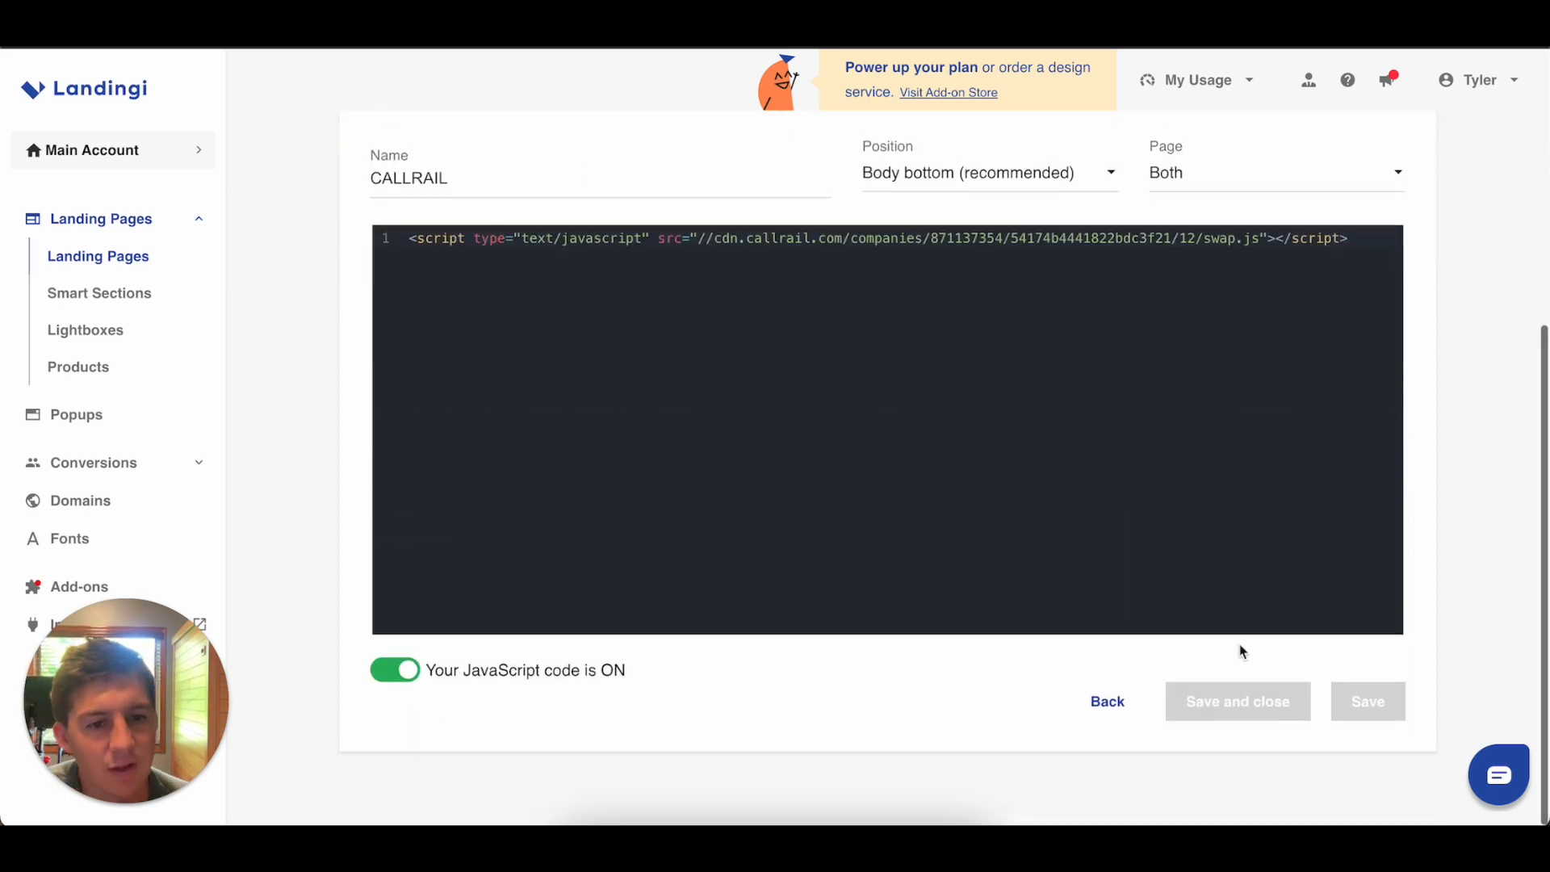
click(1127, 700)
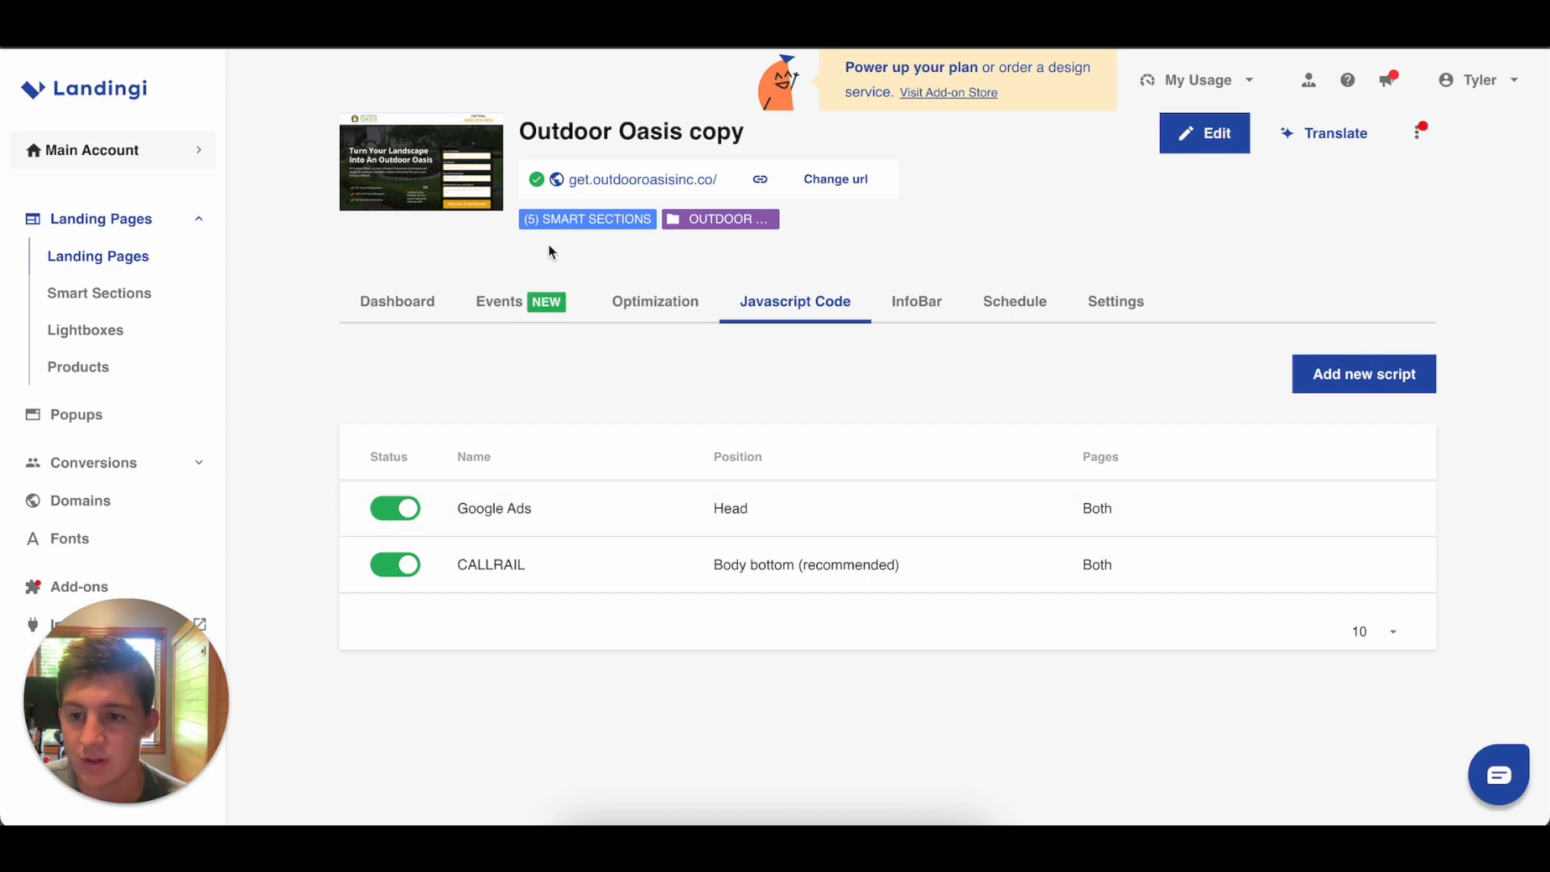
click(1226, 132)
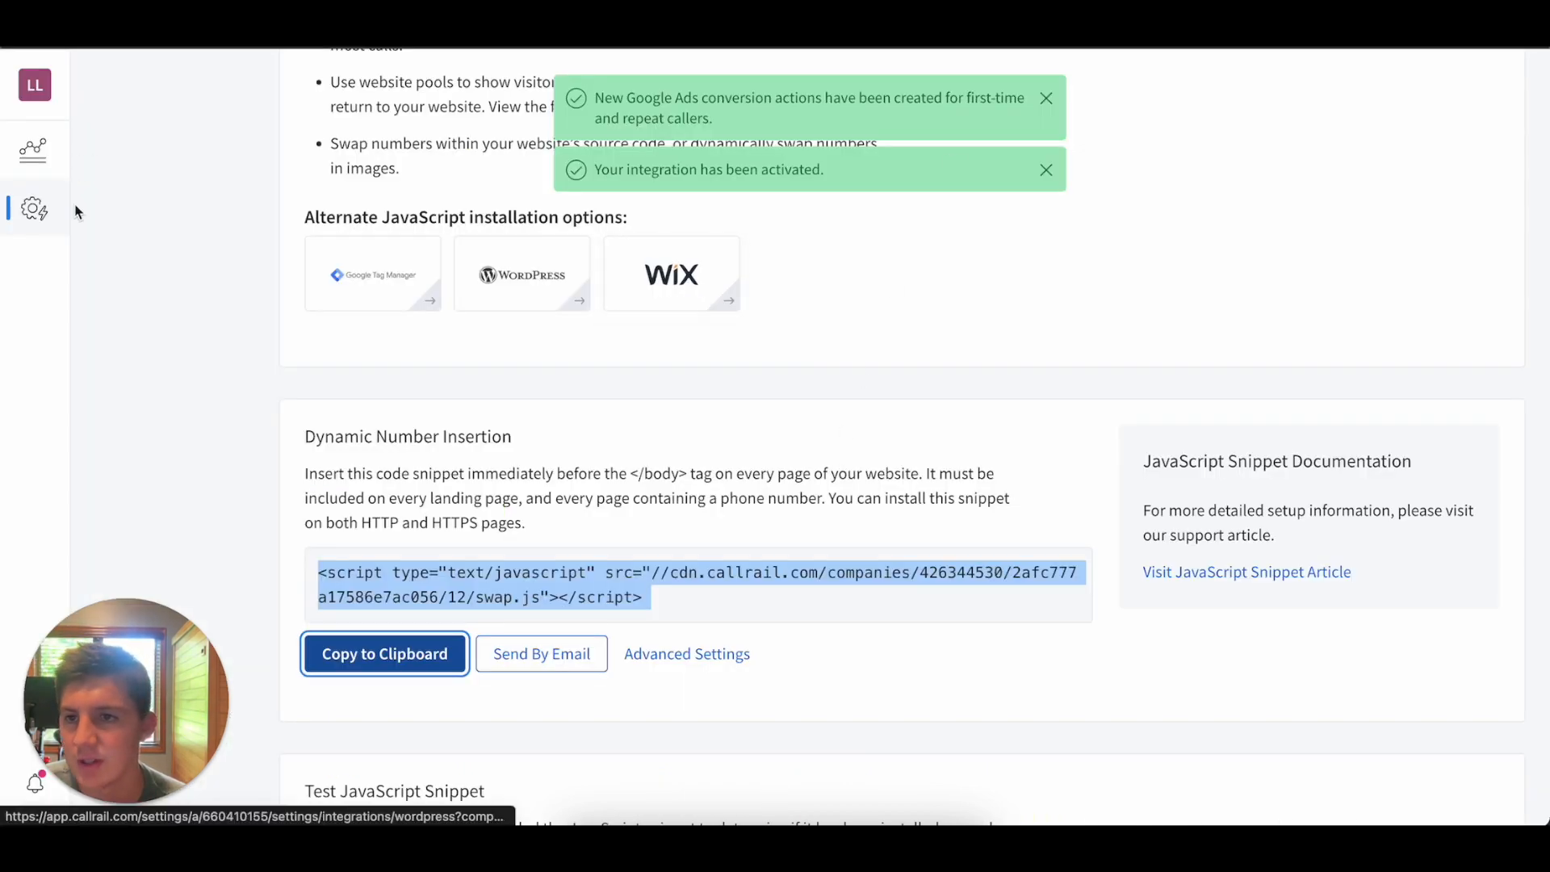
Switch to CallRail and check the Website Pool's number assignments and the Google Ad Extension's tracking number.
scroll(150, 281, up, 6)
click(119, 237)
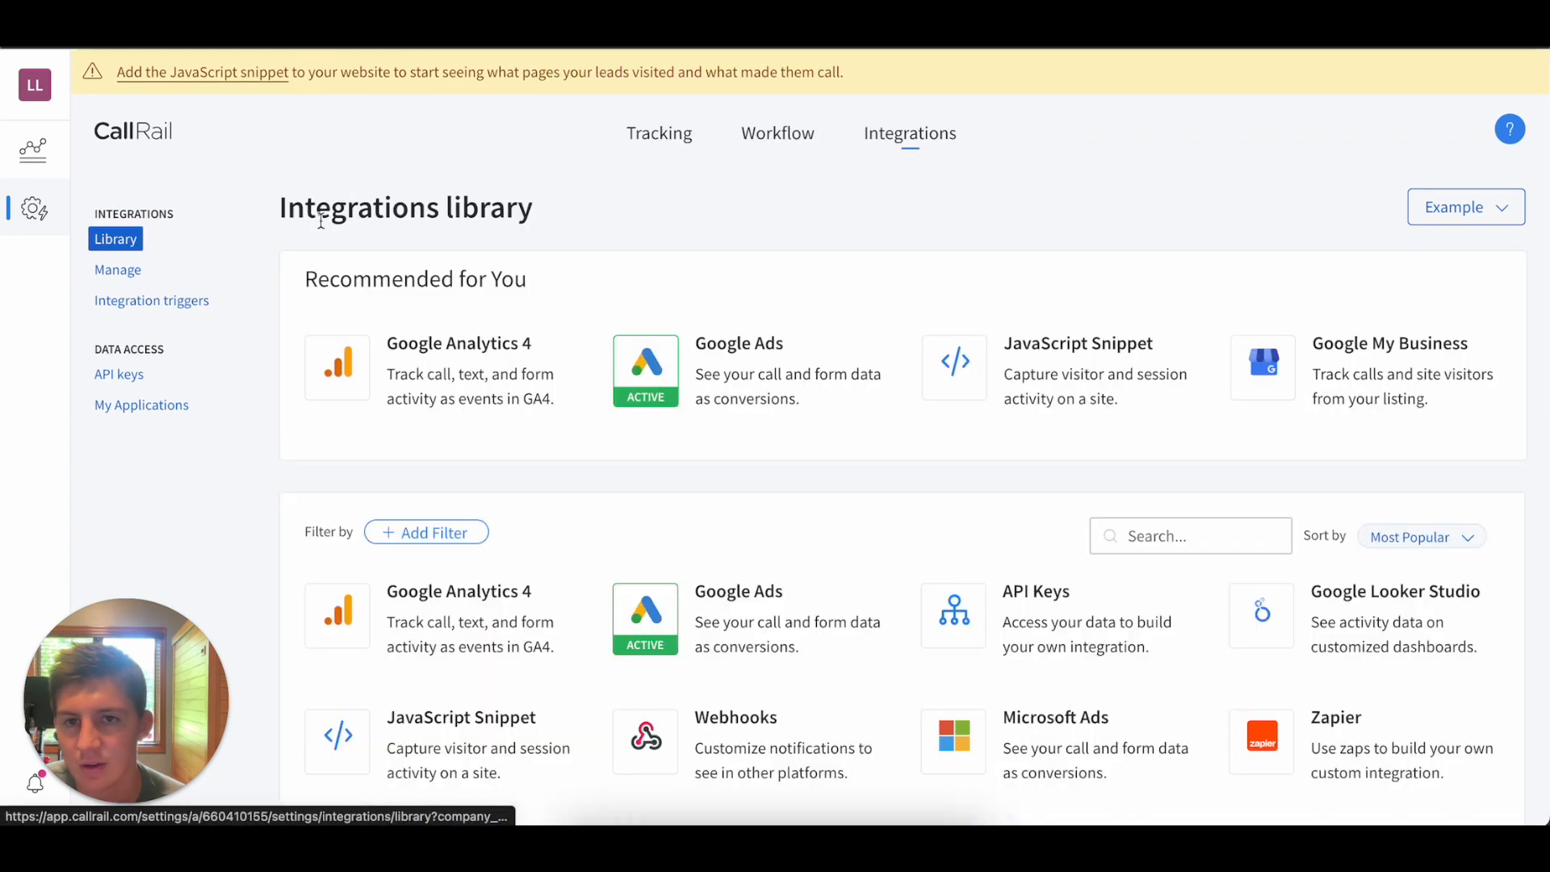
click(667, 138)
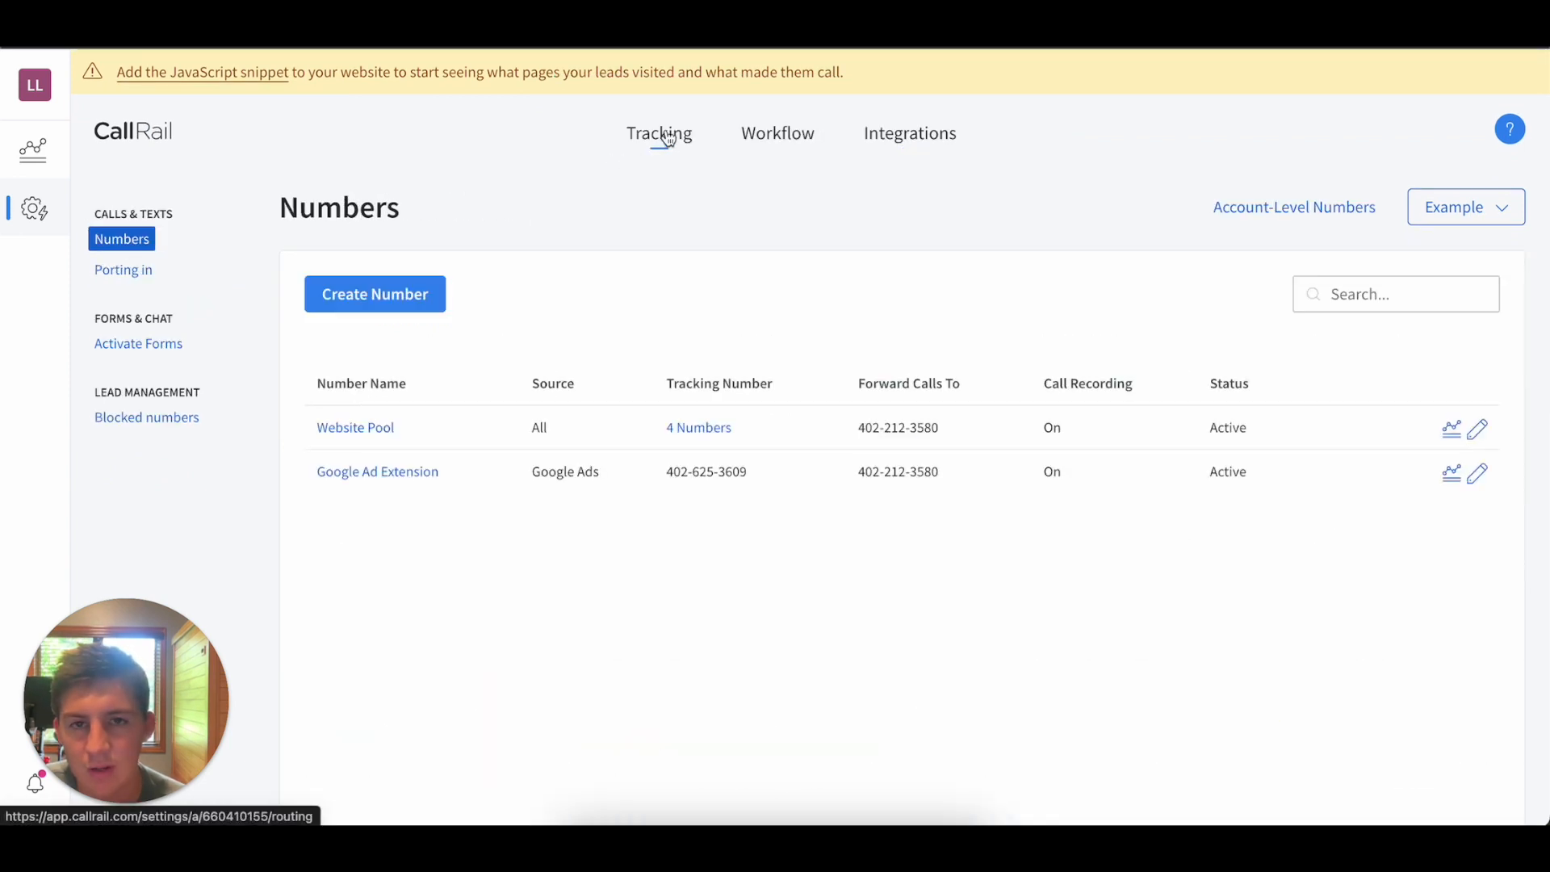
click(701, 428)
scroll(617, 710, down, 1)
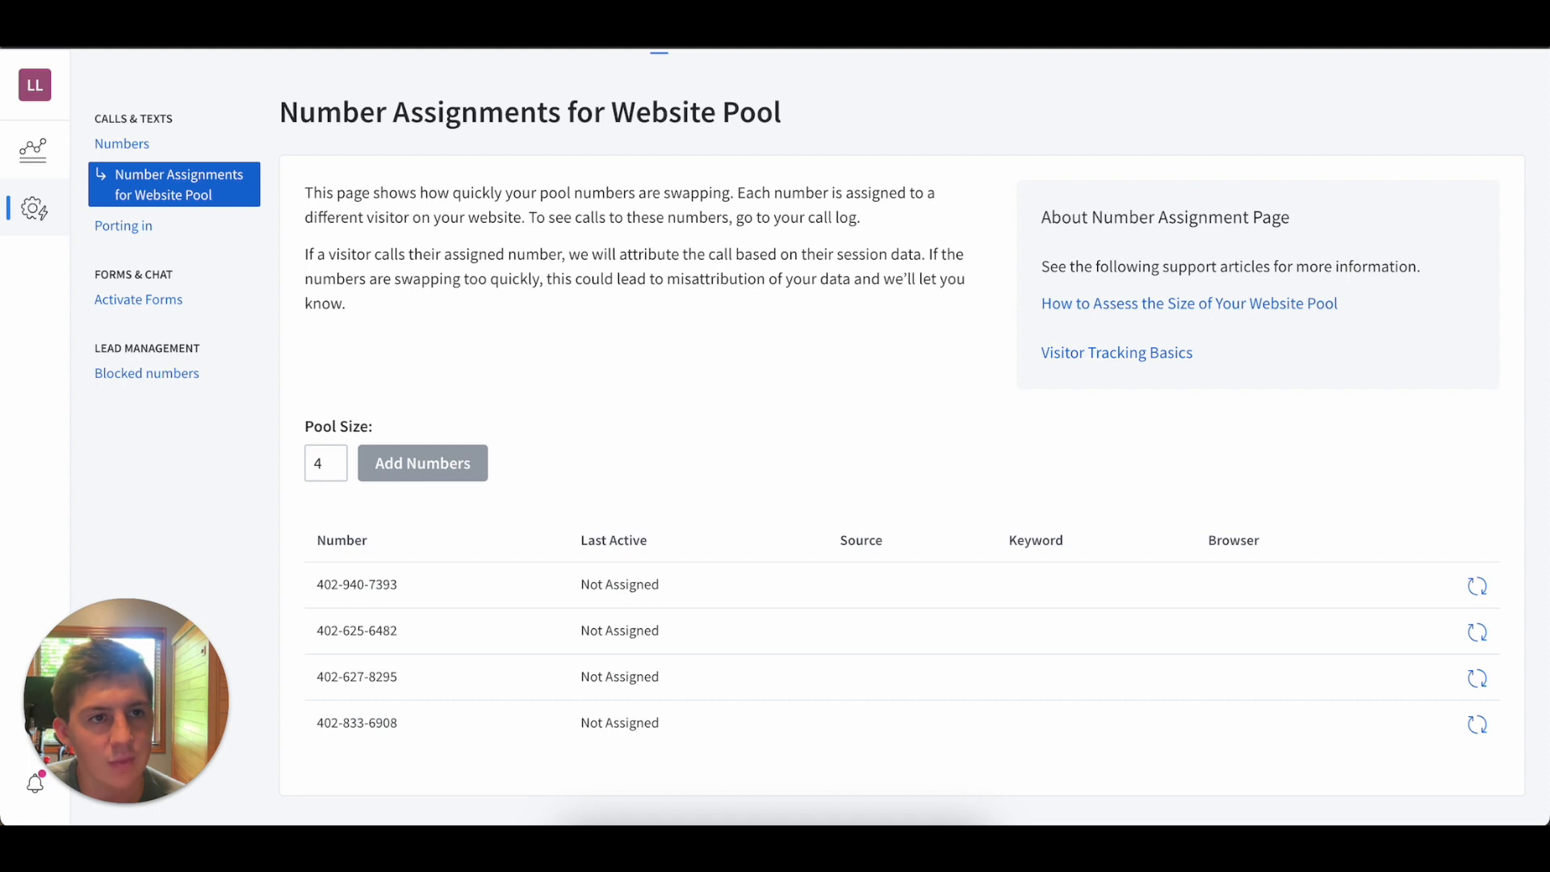
click(136, 147)
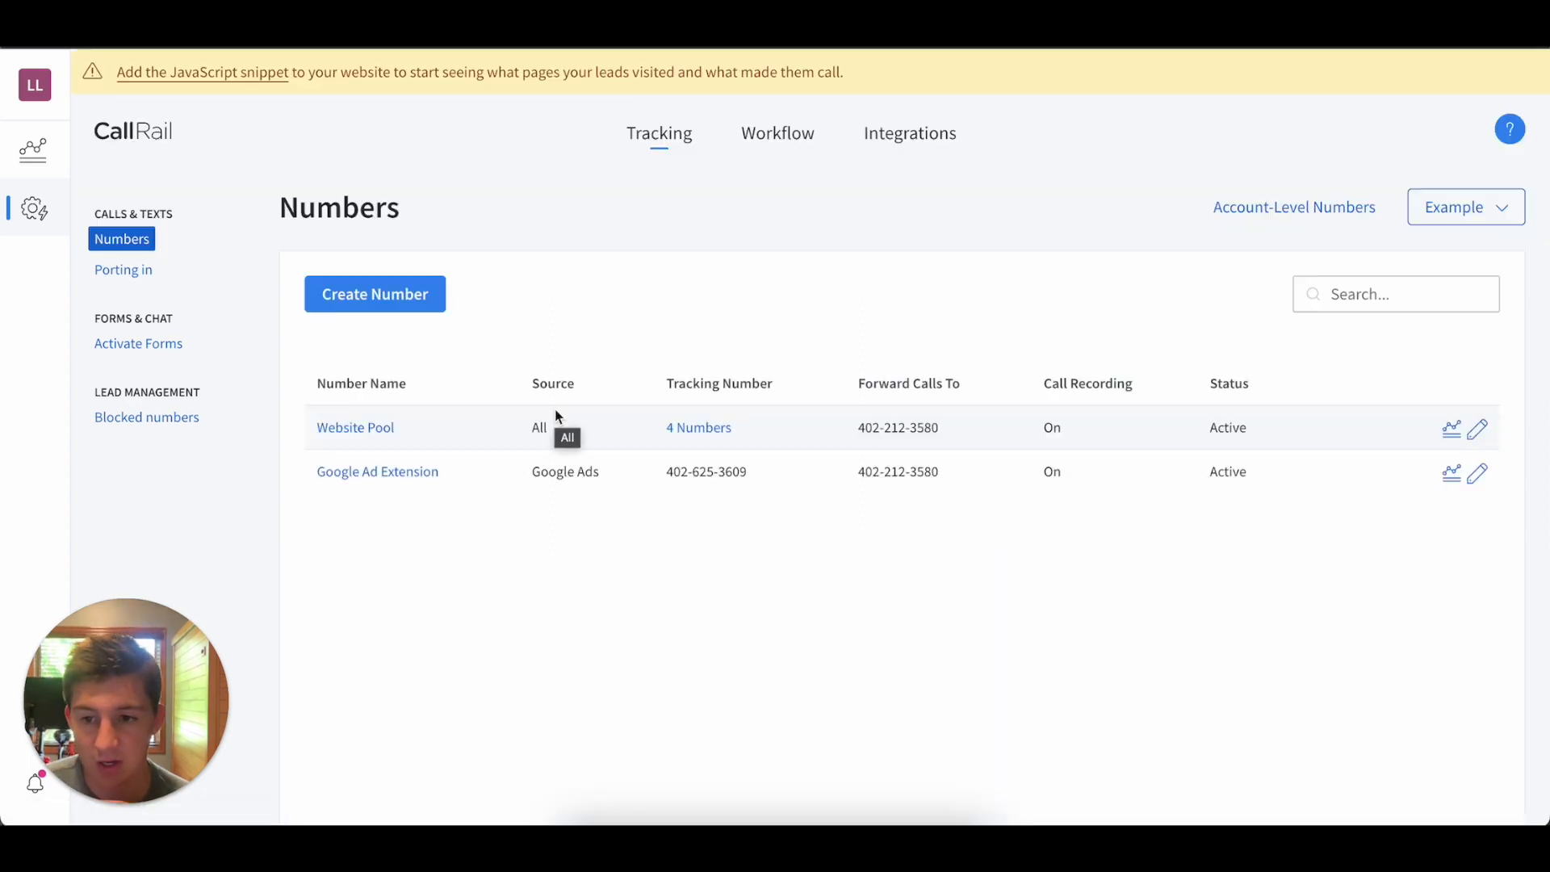
drag(663, 471, 782, 478)
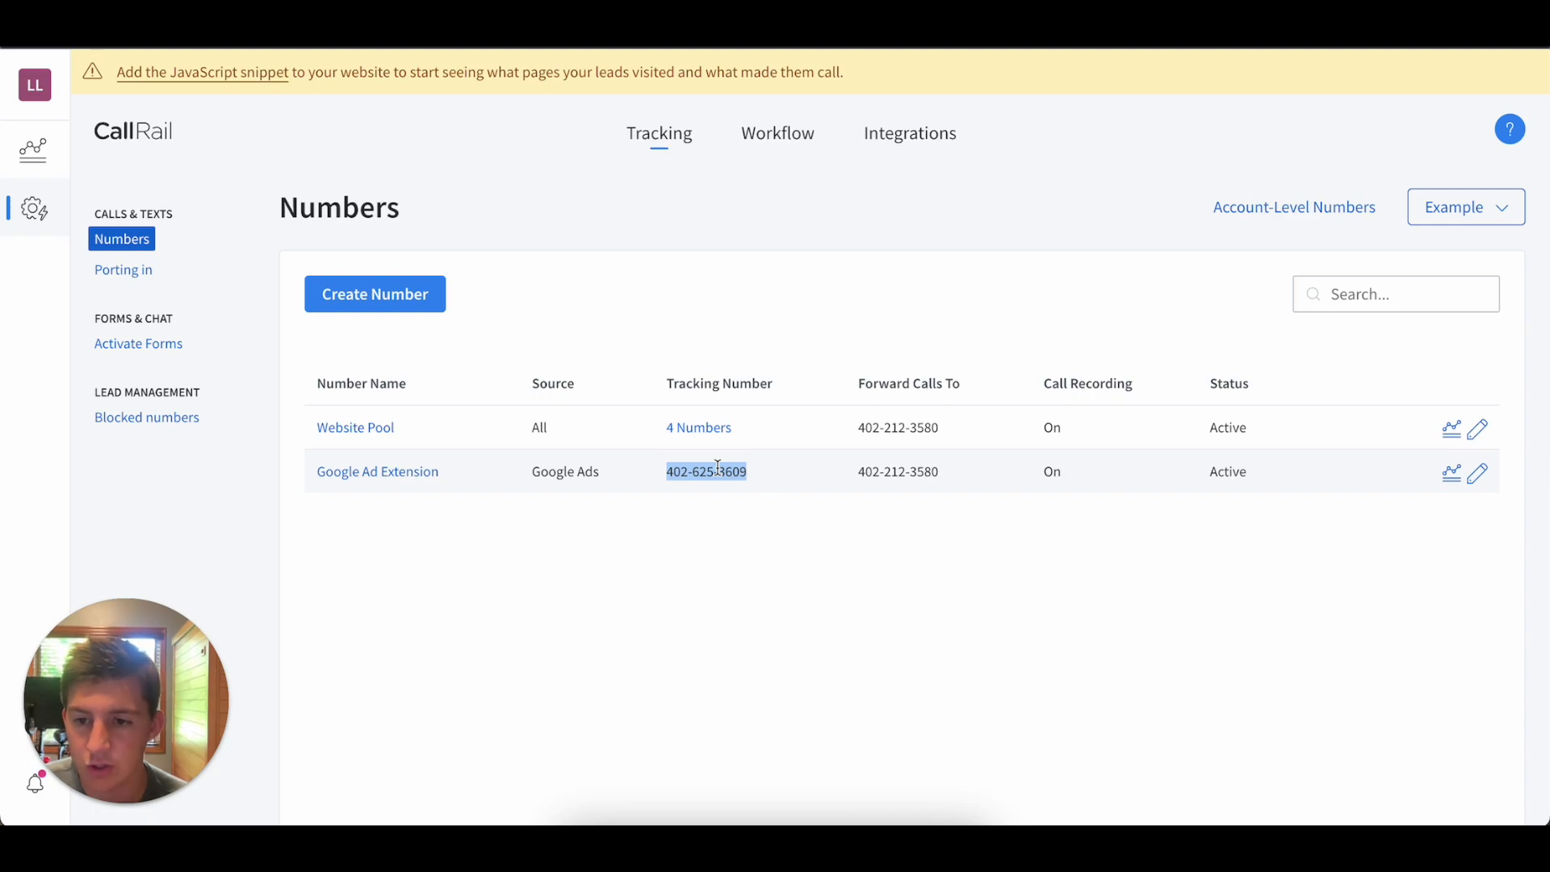
Switch to the Landingi page editor and examine where the business phone number is placed throughout the Outdoor Oasis copy page.
click(1194, 33)
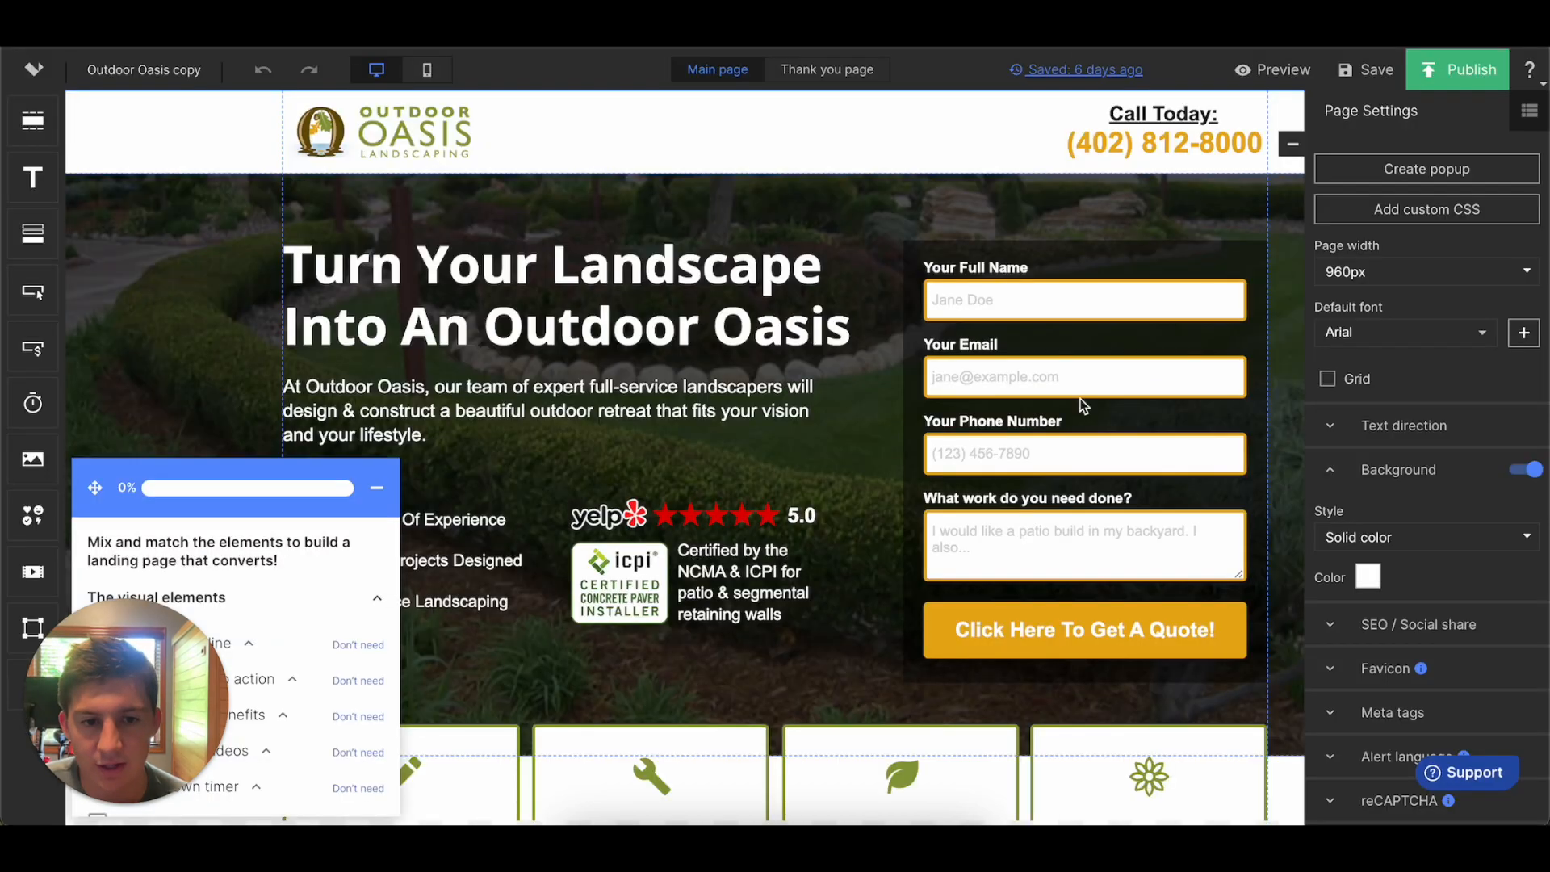
scroll(1081, 399, down, 5)
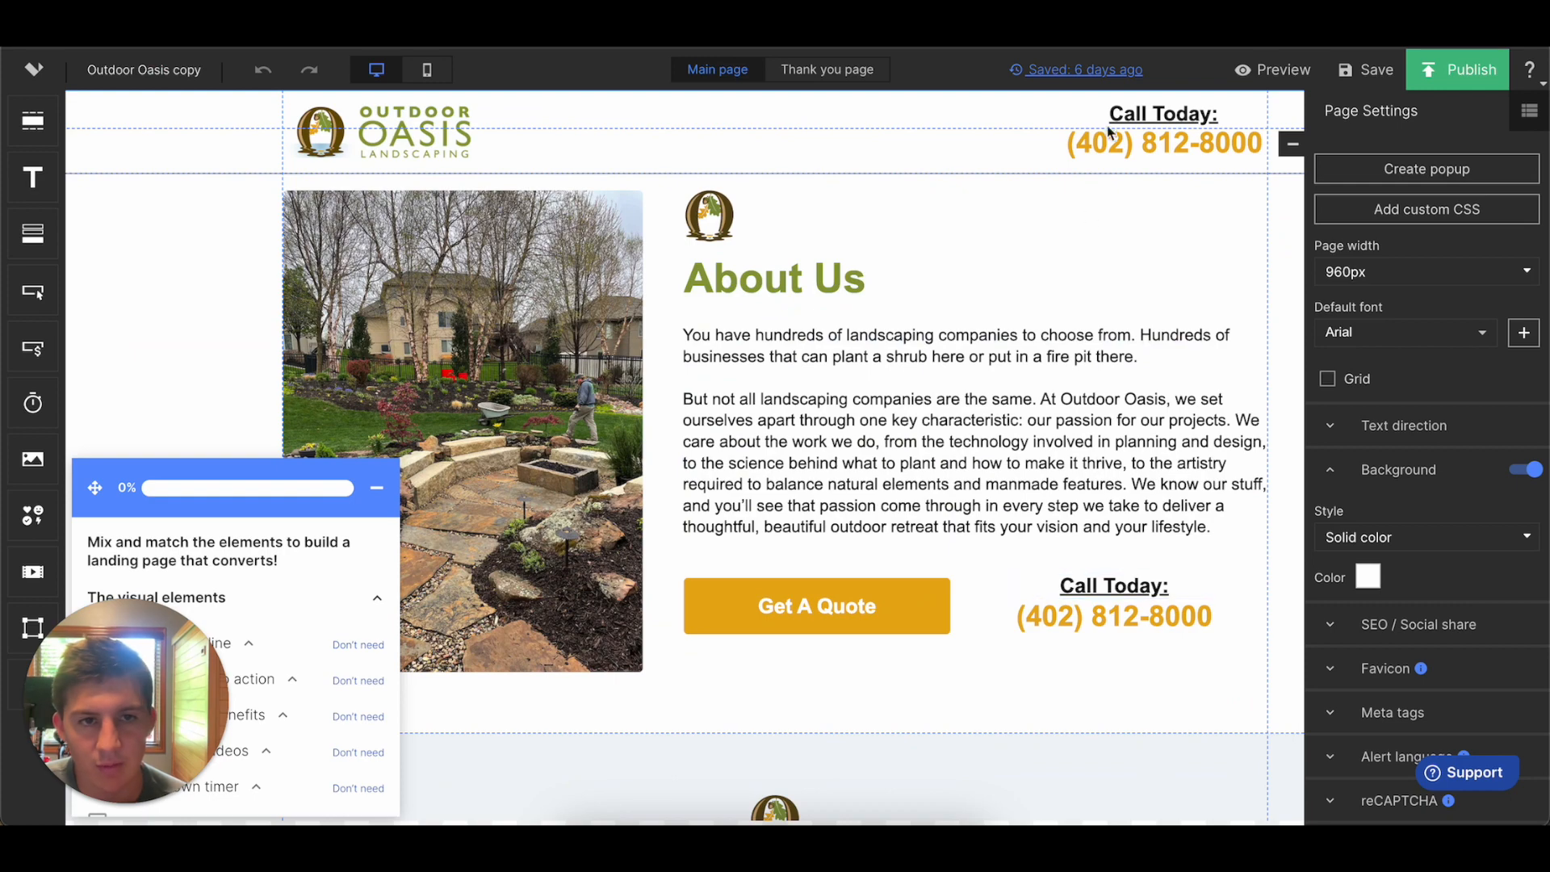
scroll(1097, 505, down, 10)
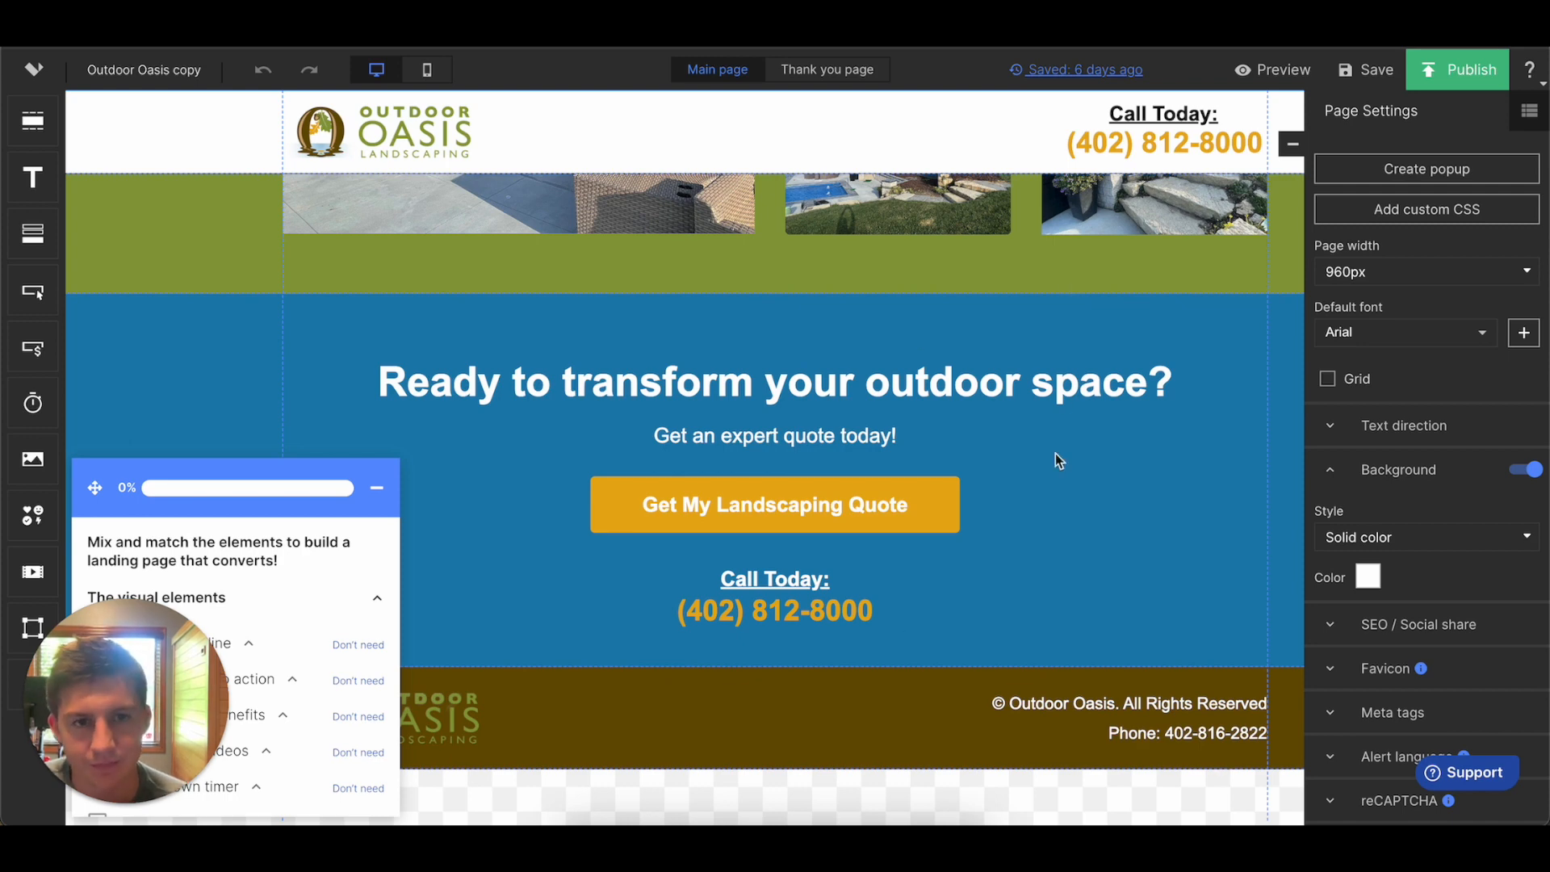
scroll(1057, 460, up, 1)
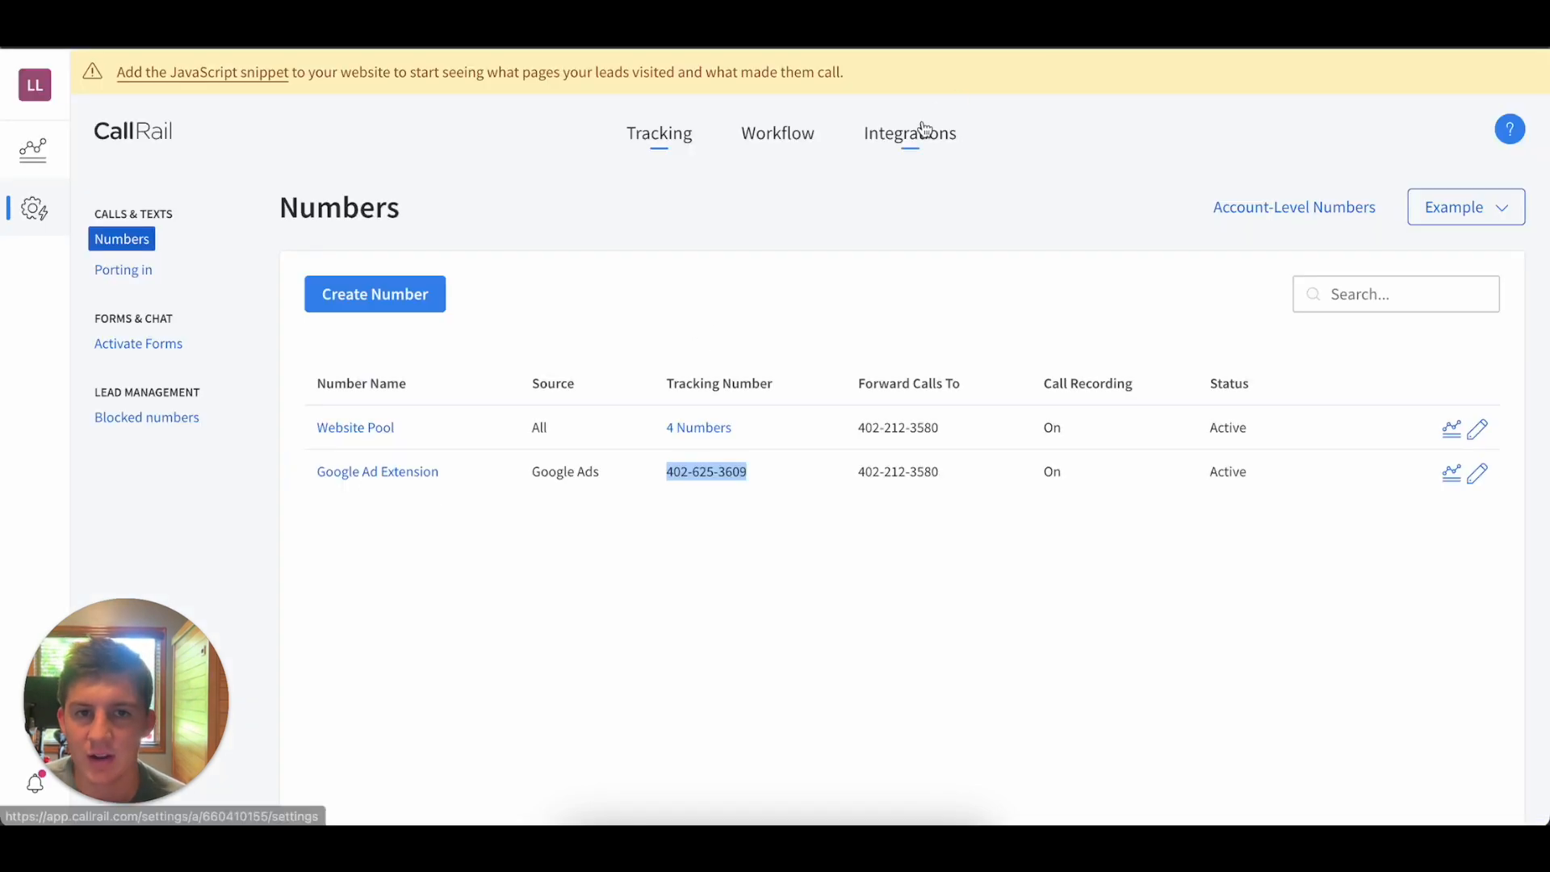
click(925, 132)
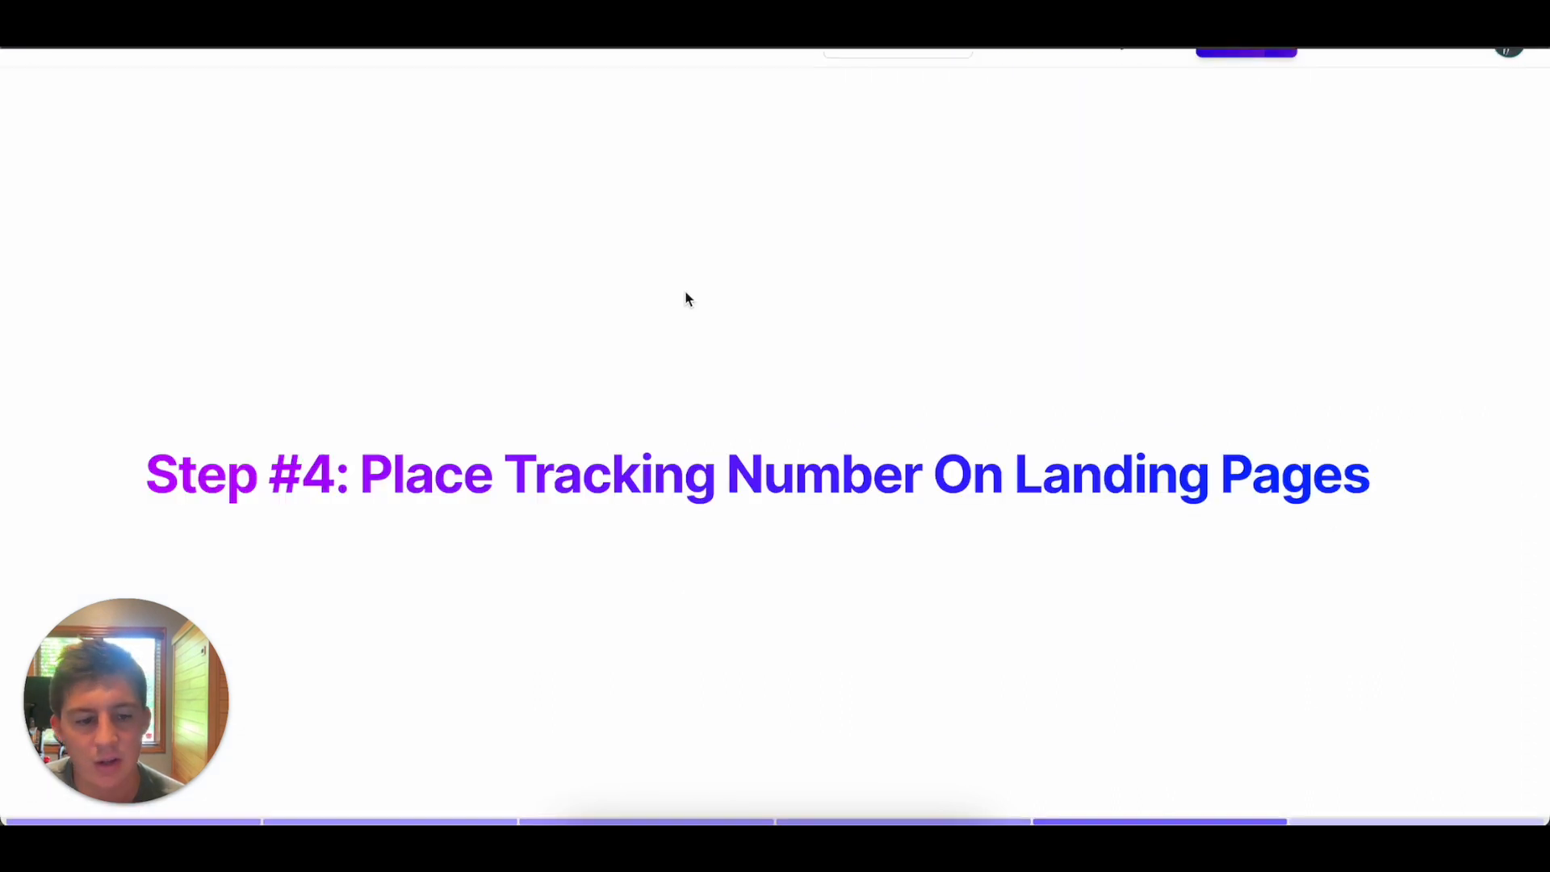
key(Right)
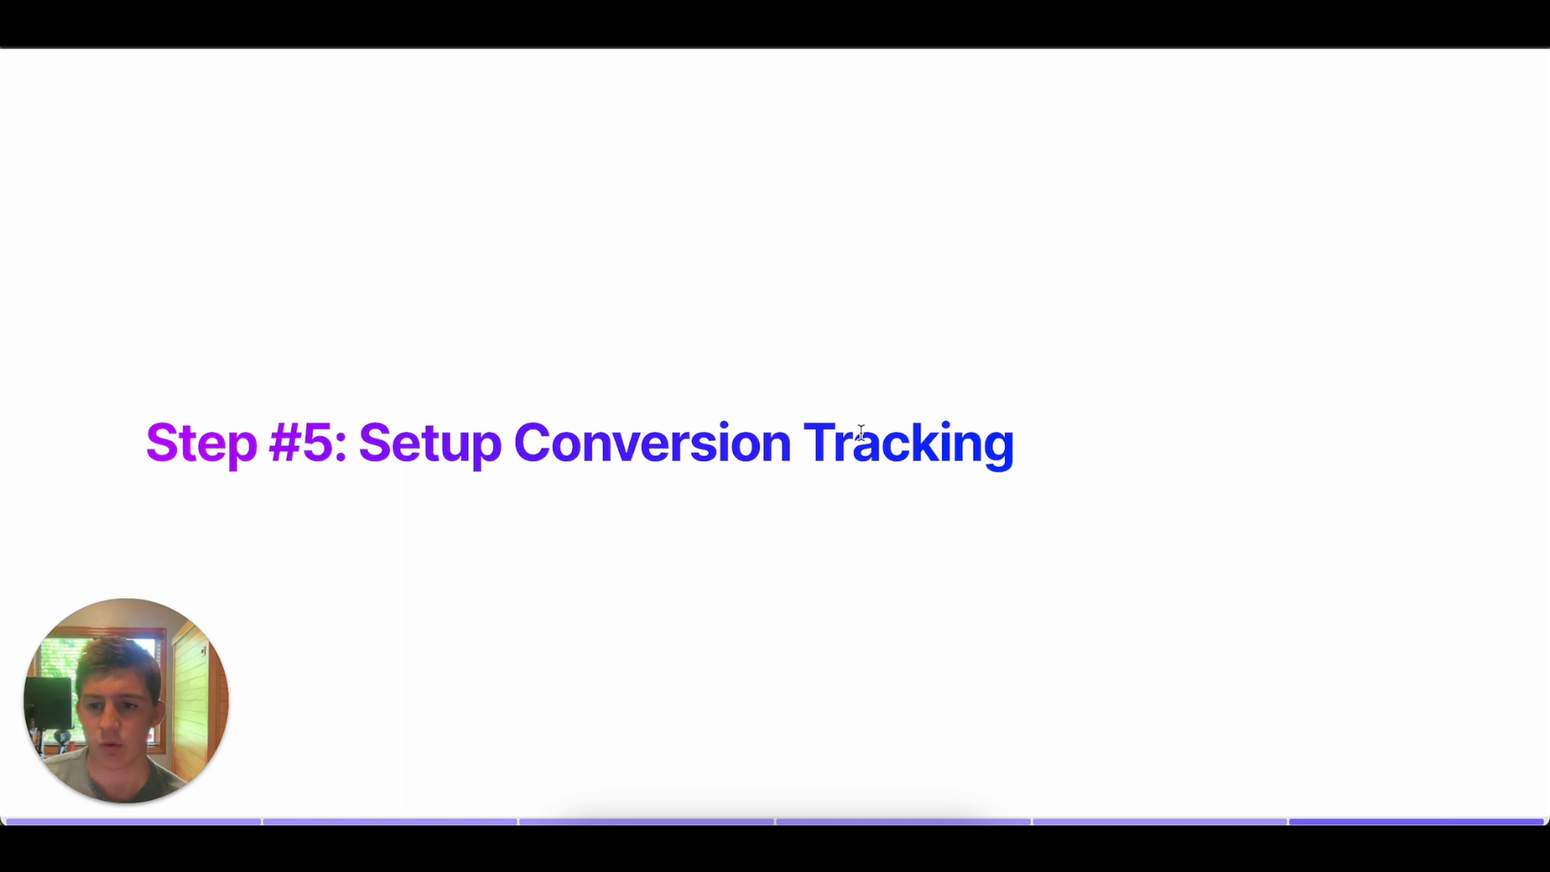
key(Escape)
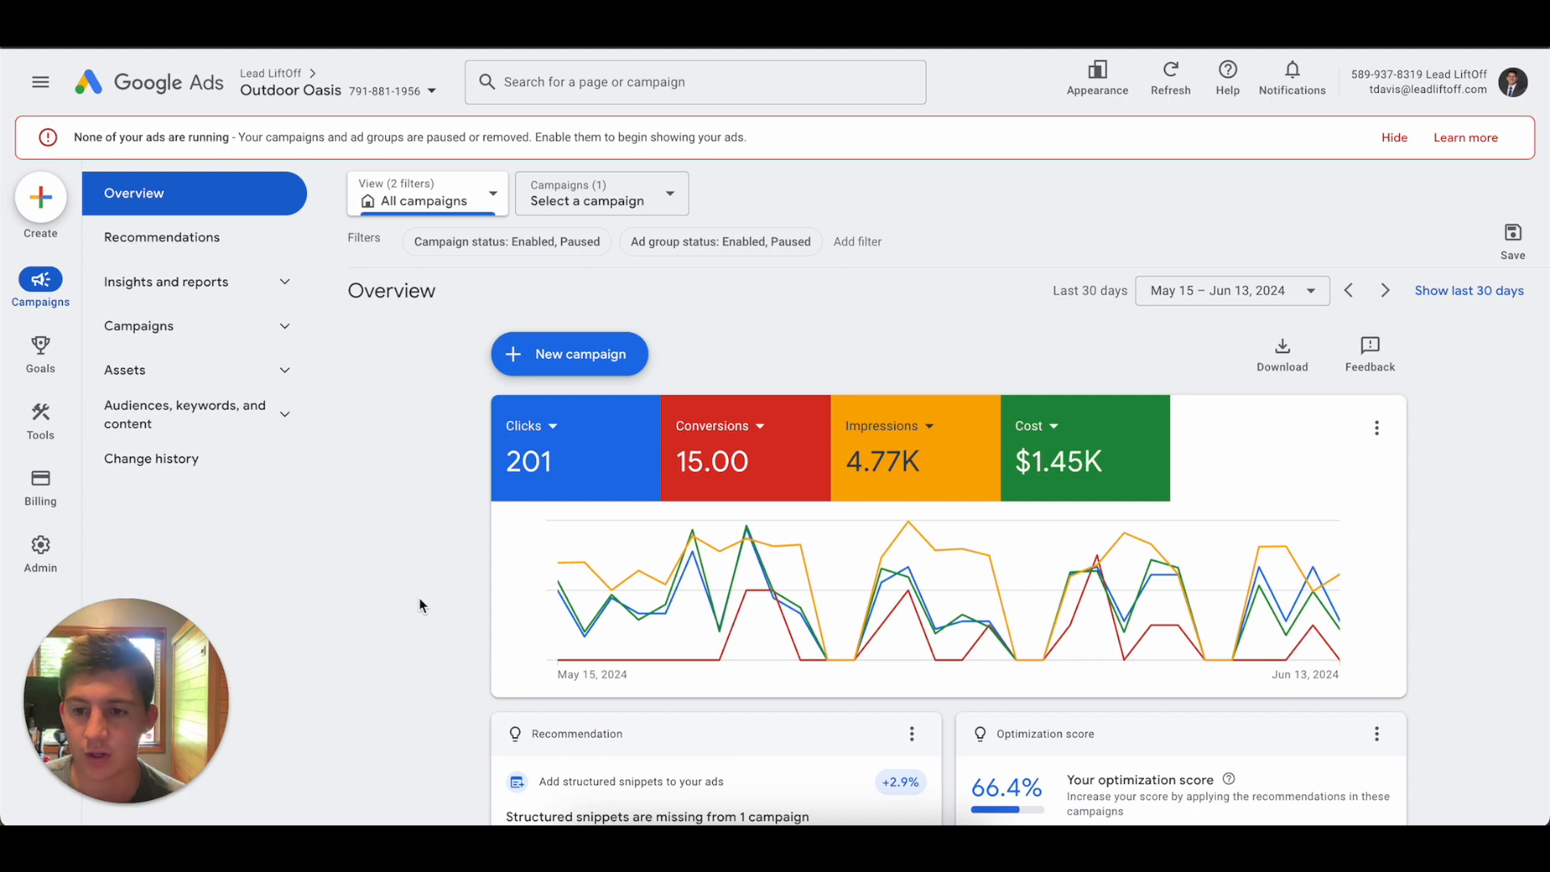
Switch to Google Ads, open the Outdoor Oasis account's call reporting settings and review the recording, data sharing and analytics provider options.
click(41, 545)
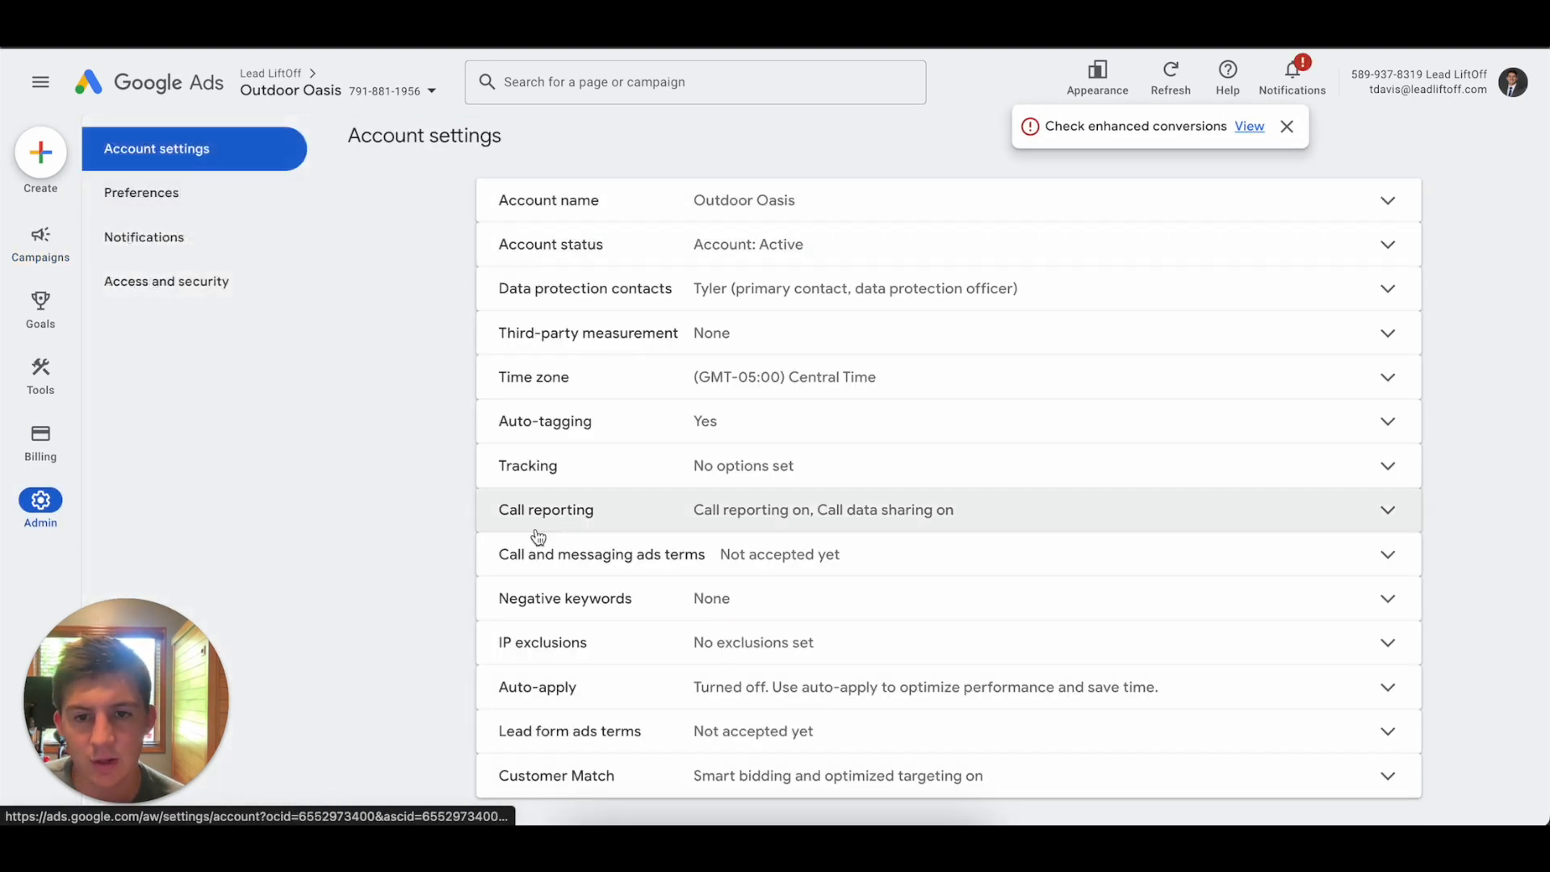
click(545, 524)
scroll(1140, 569, down, 2)
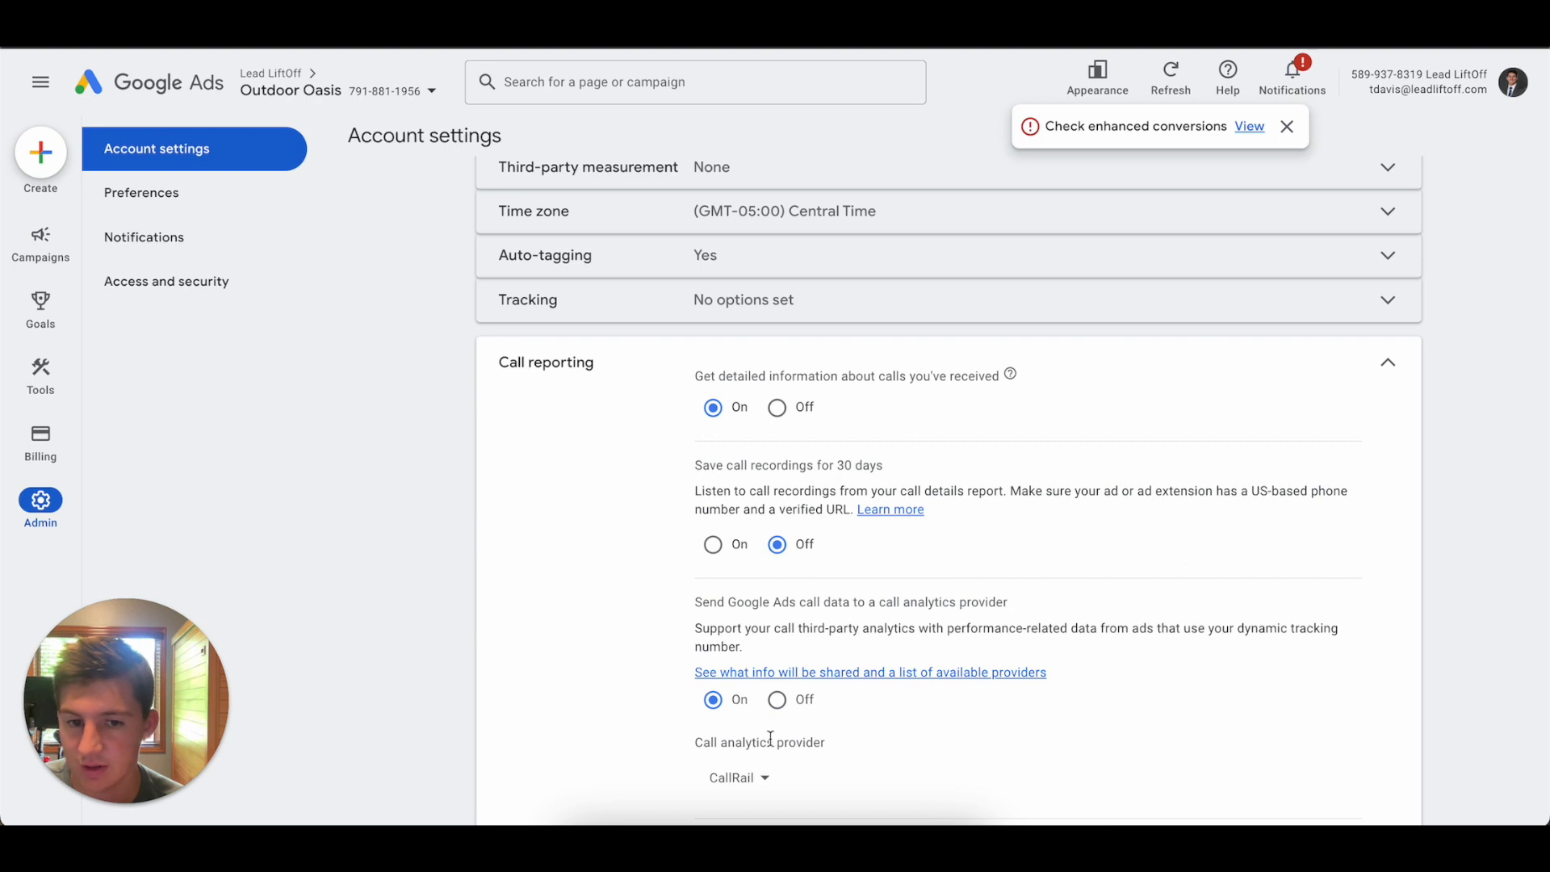
scroll(765, 730, down, 1)
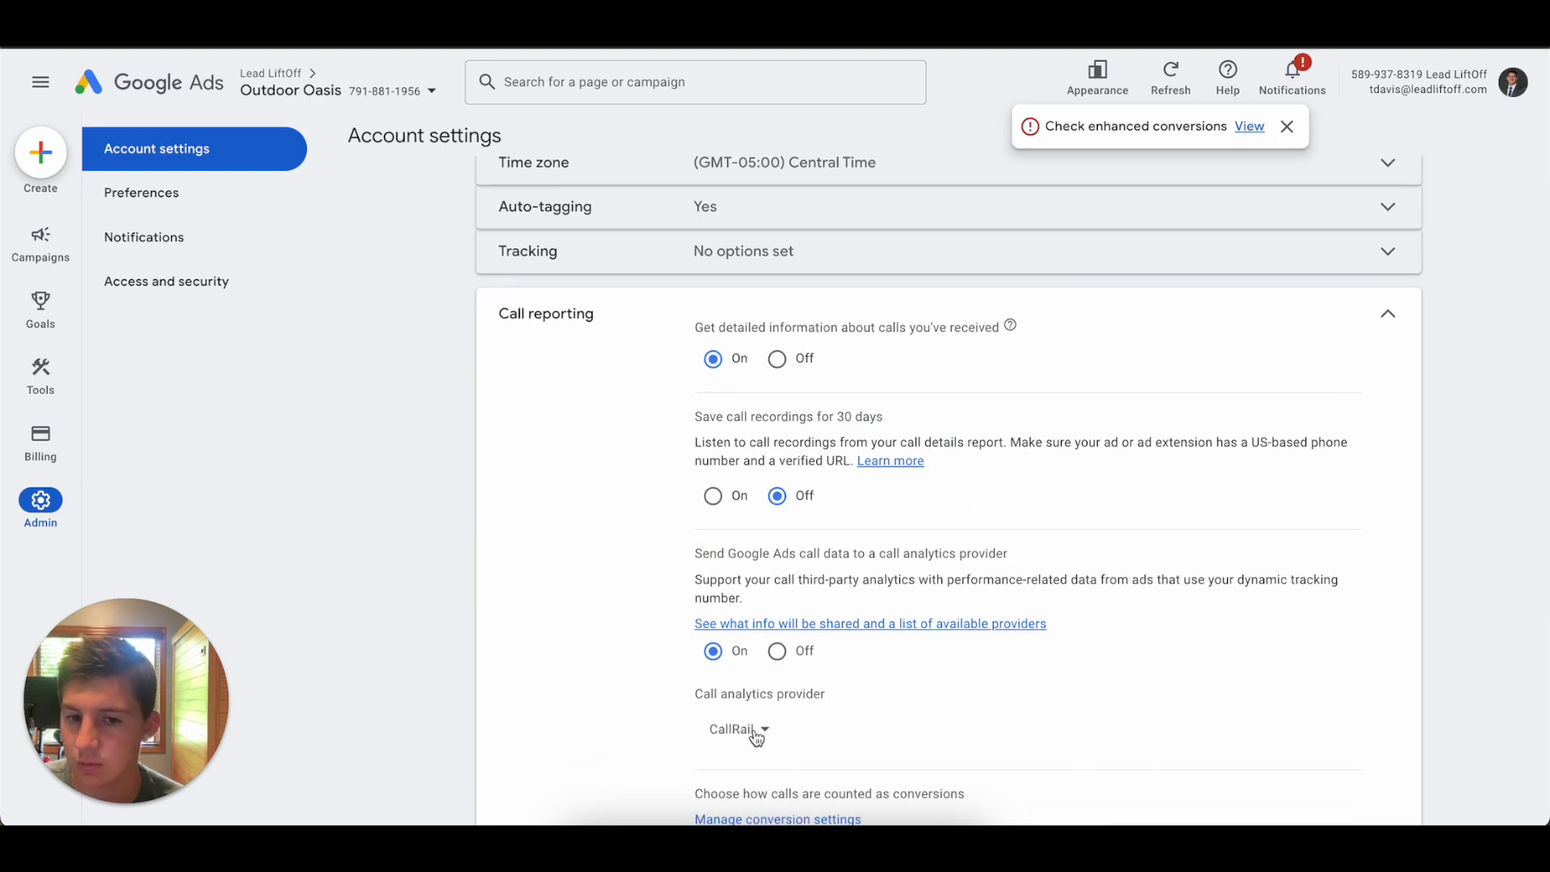
scroll(756, 737, down, 2)
click(1392, 764)
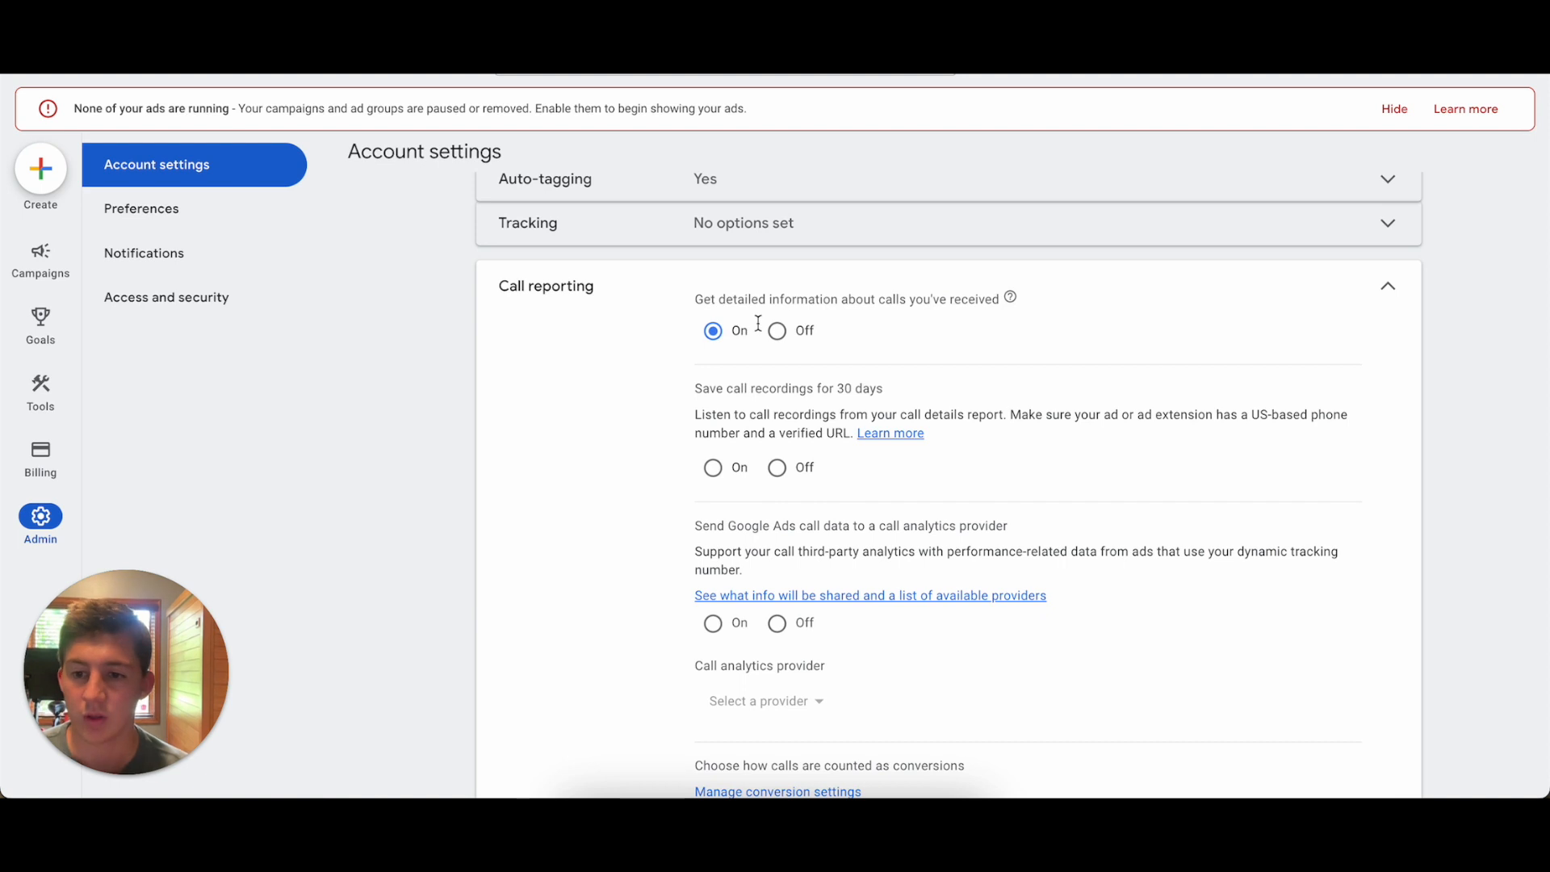
In the call reporting settings, turn call recordings off and send Google Ads call data to CallRail as the call analytics provider.
scroll(1015, 504, down, 1)
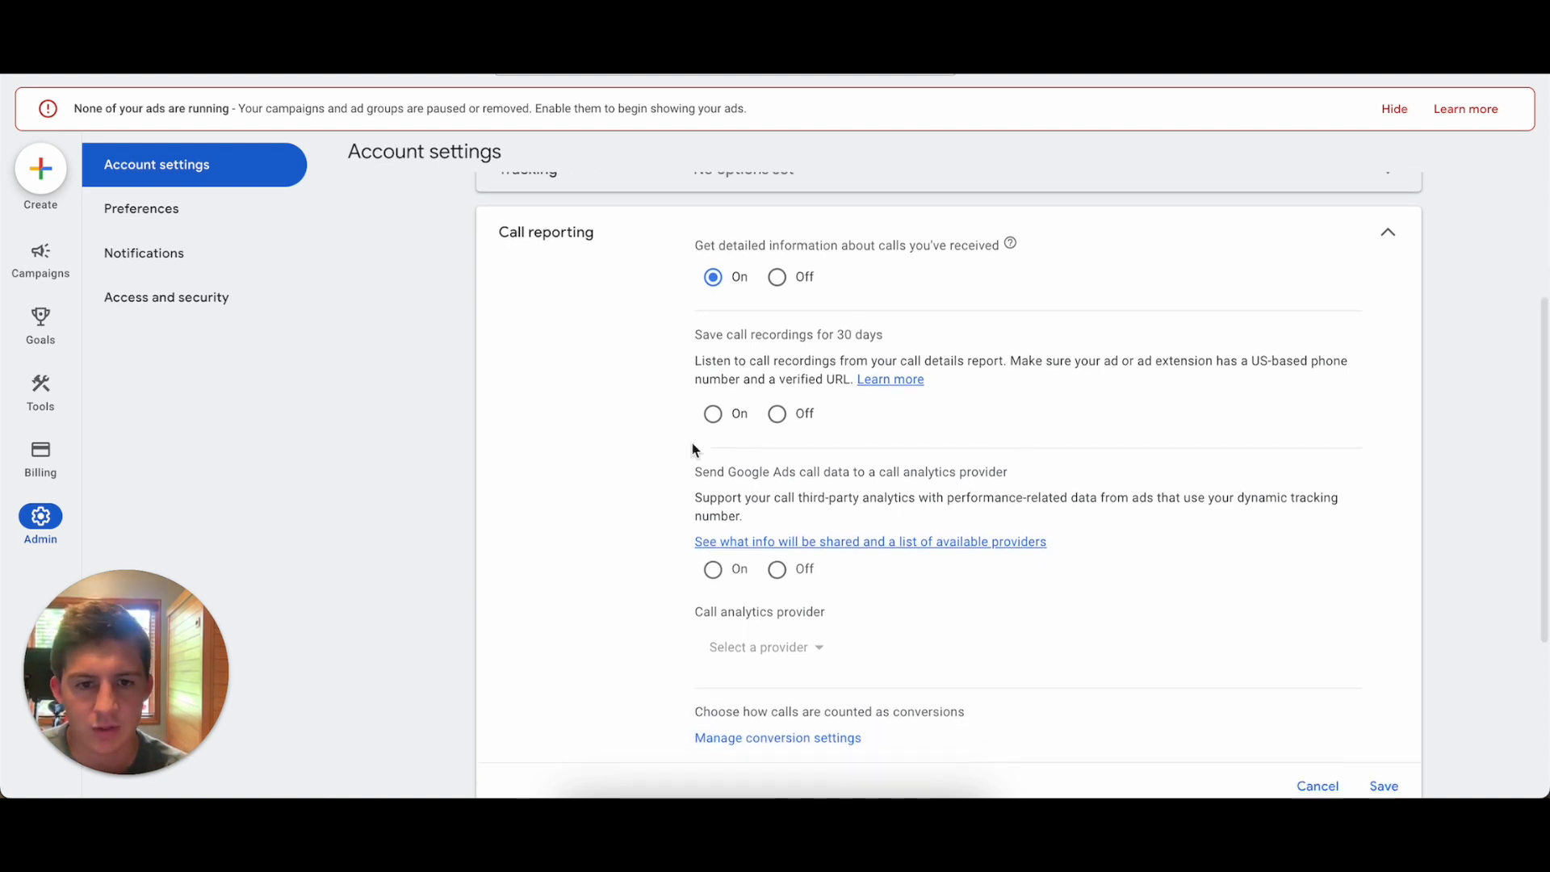
scroll(694, 448, down, 1)
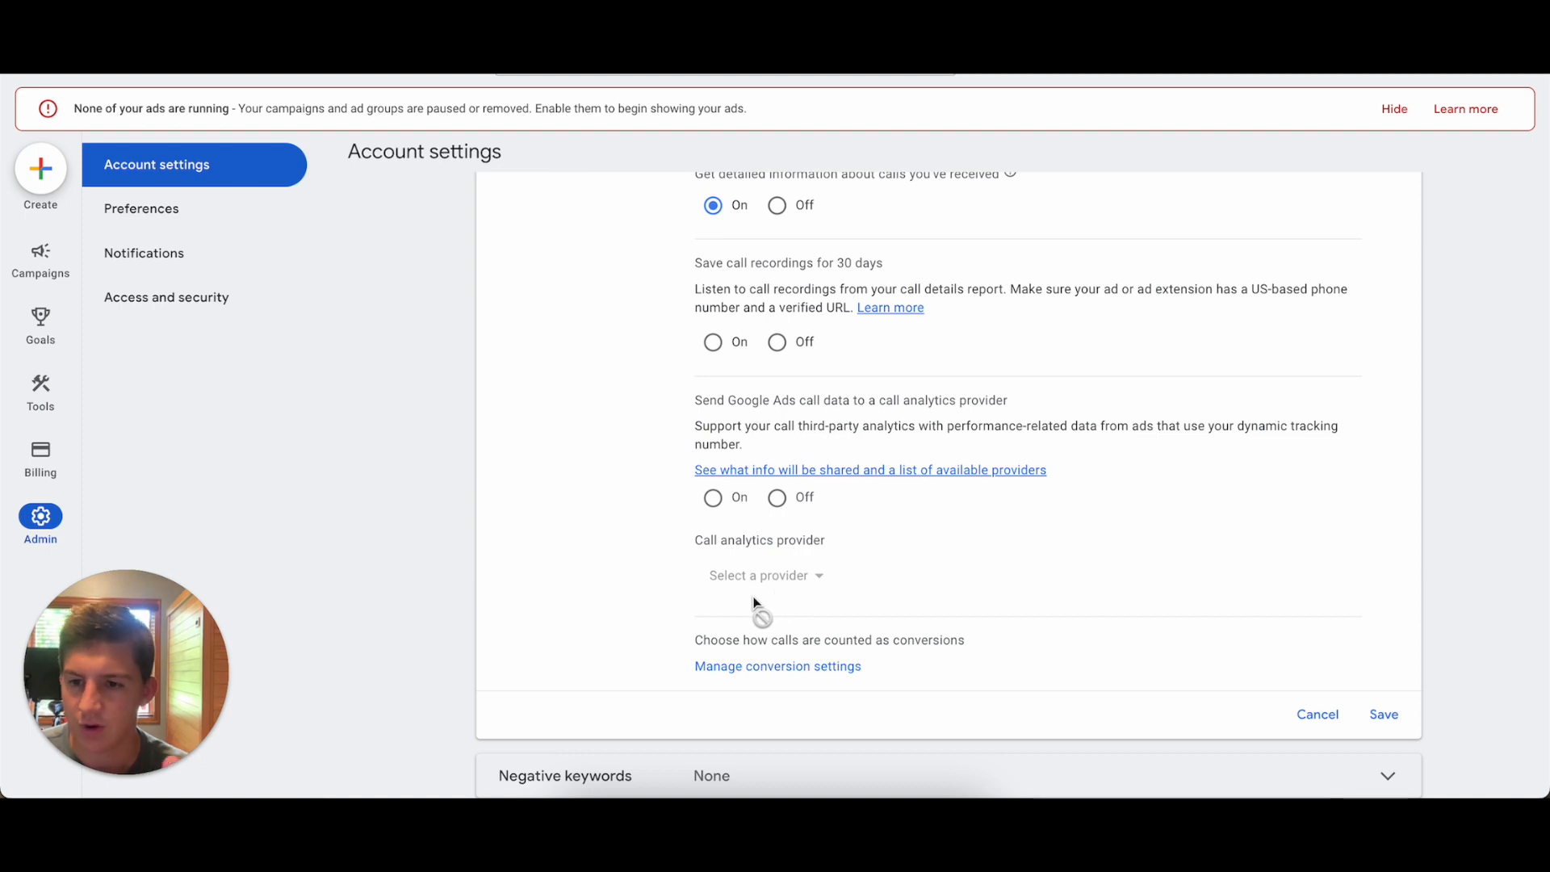
click(776, 343)
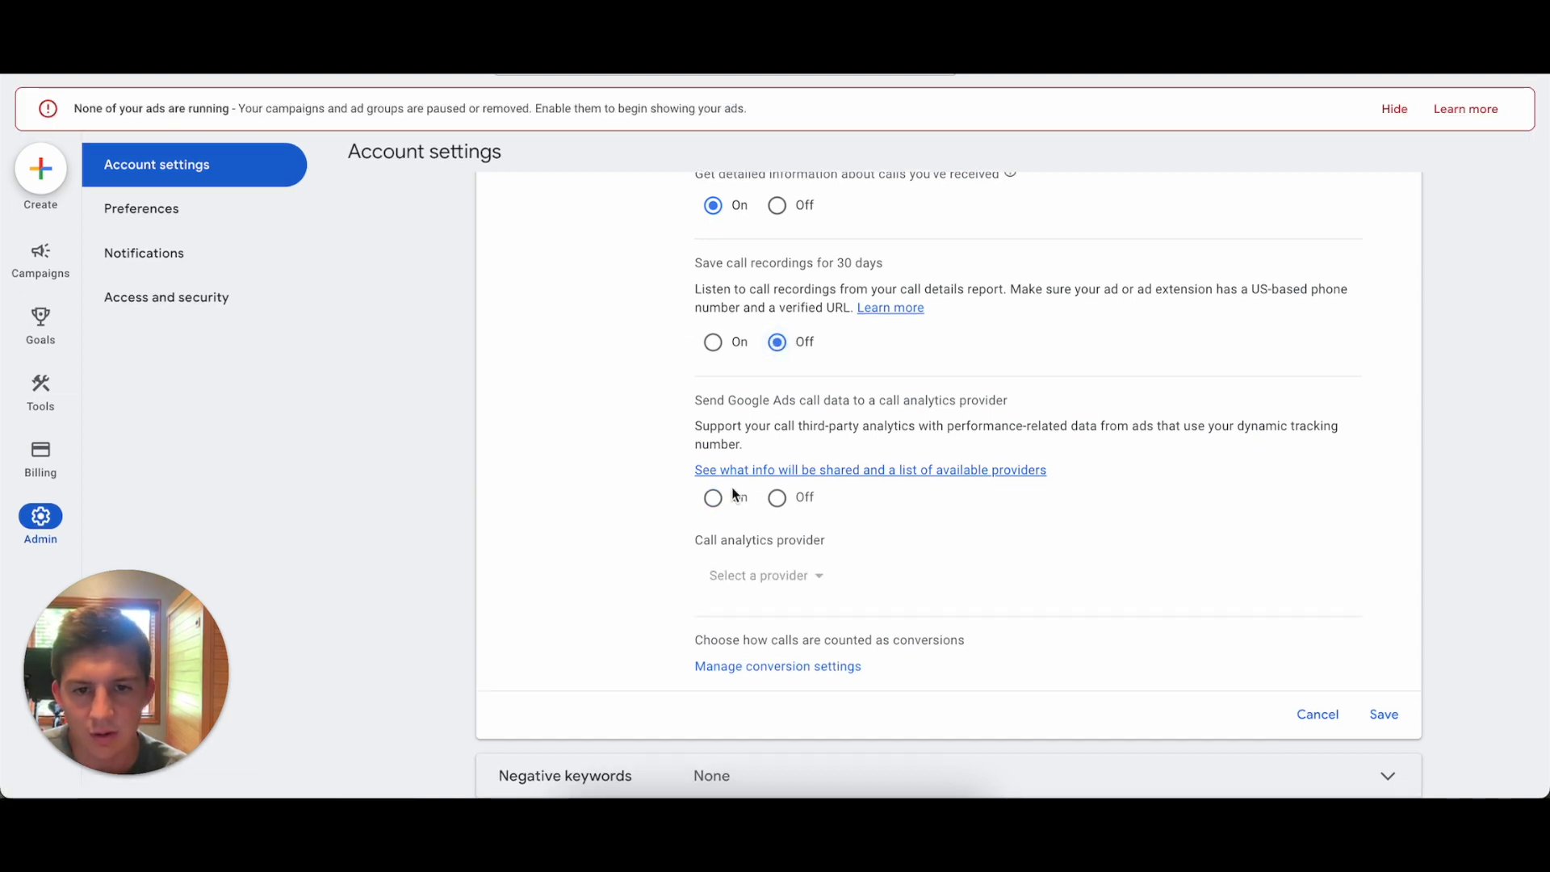
click(713, 498)
click(1087, 454)
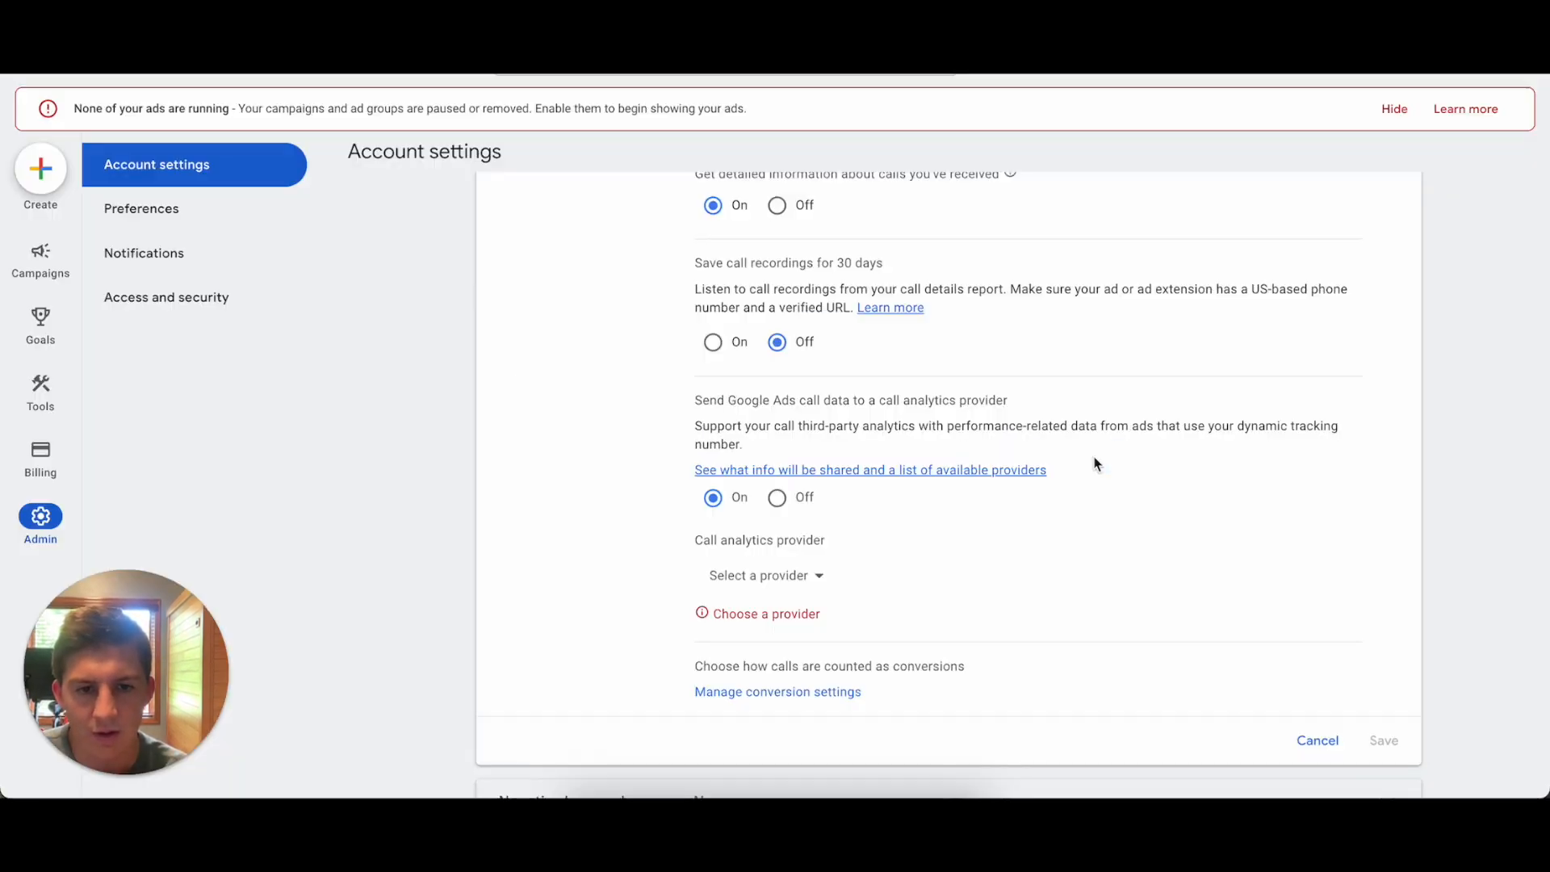
click(805, 583)
click(736, 312)
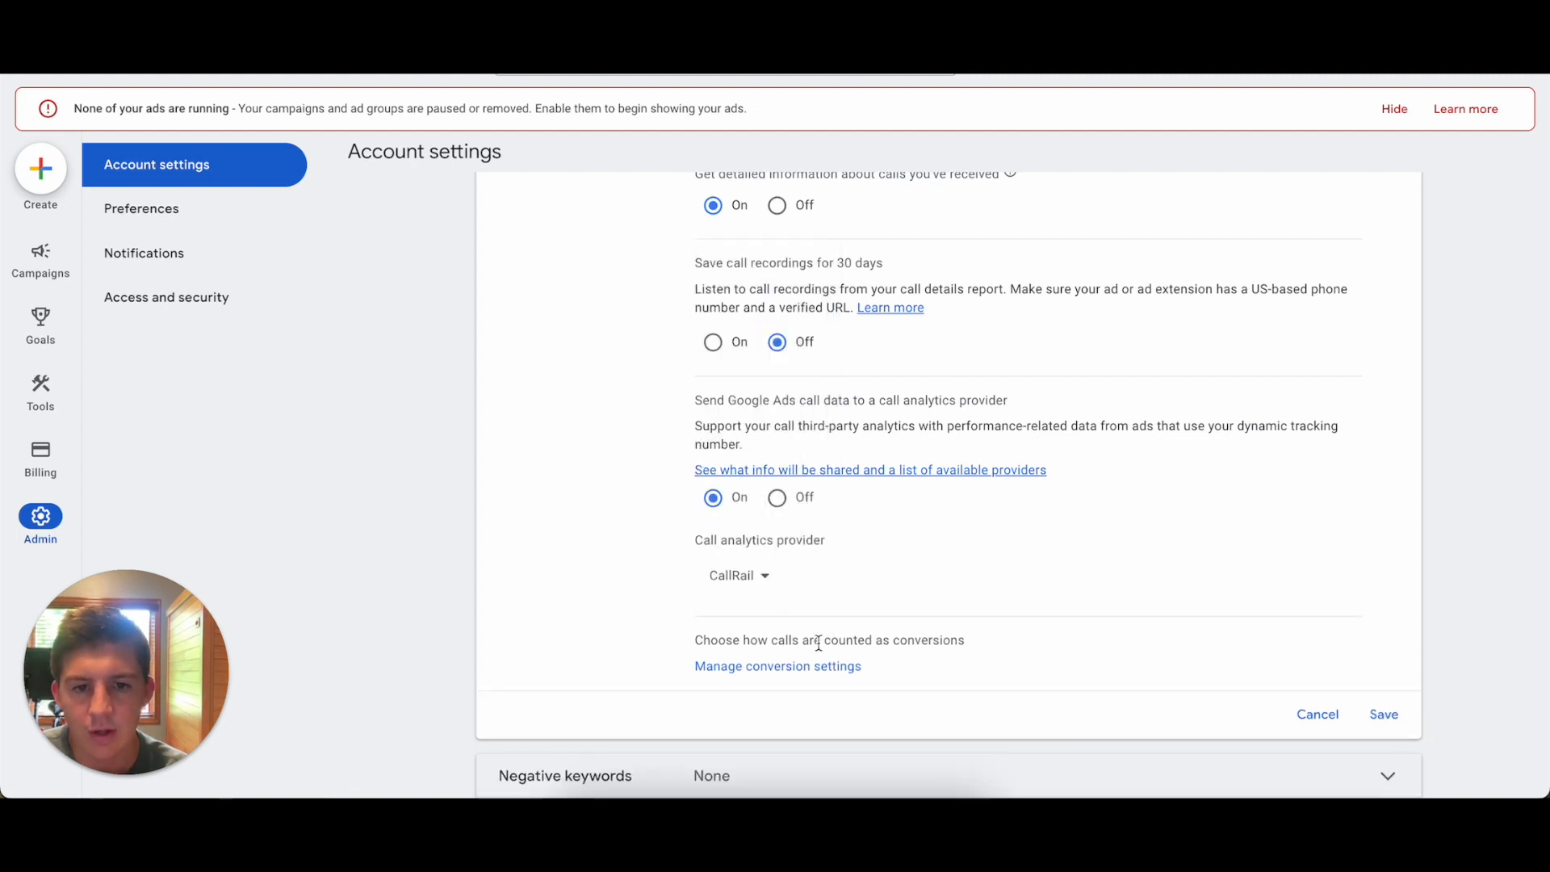
Start a new phone call conversion action that tracks calls from ads using call extensions or call-only ads.
click(750, 674)
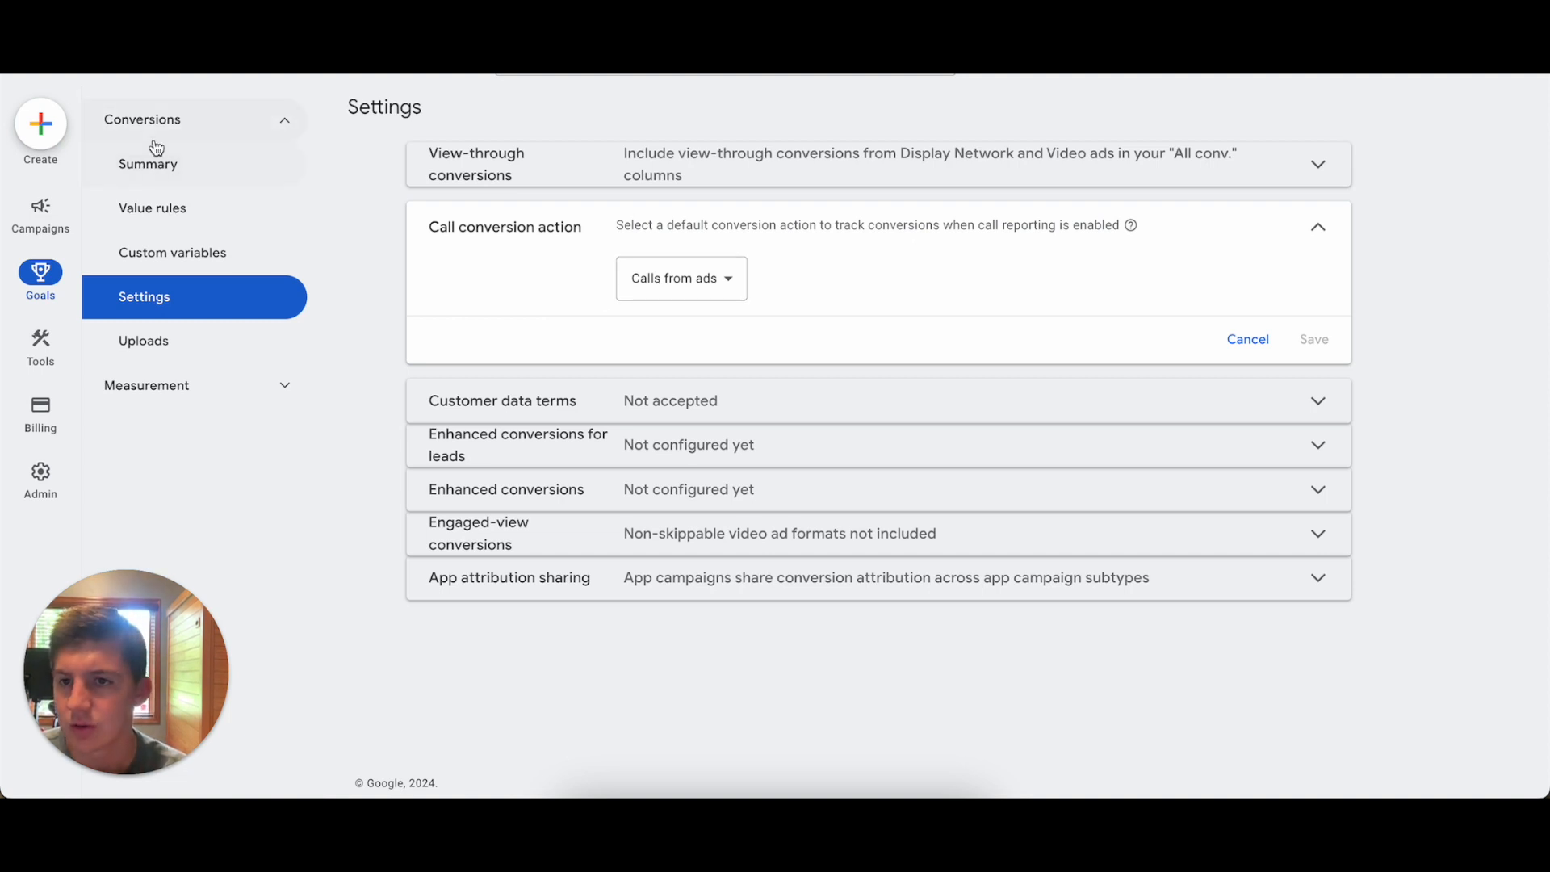
click(147, 169)
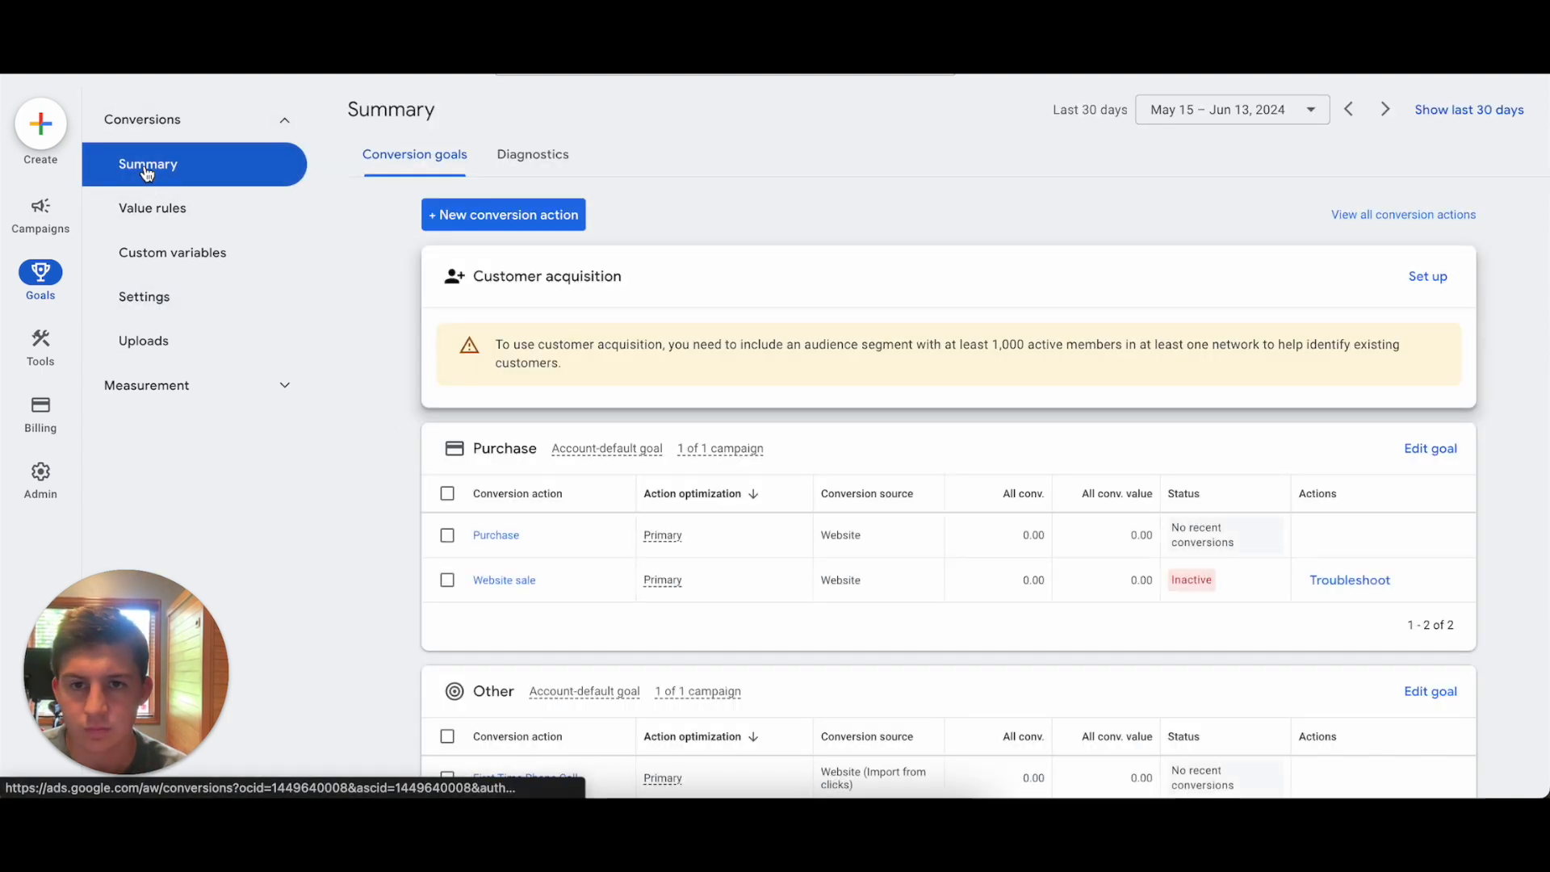
click(464, 218)
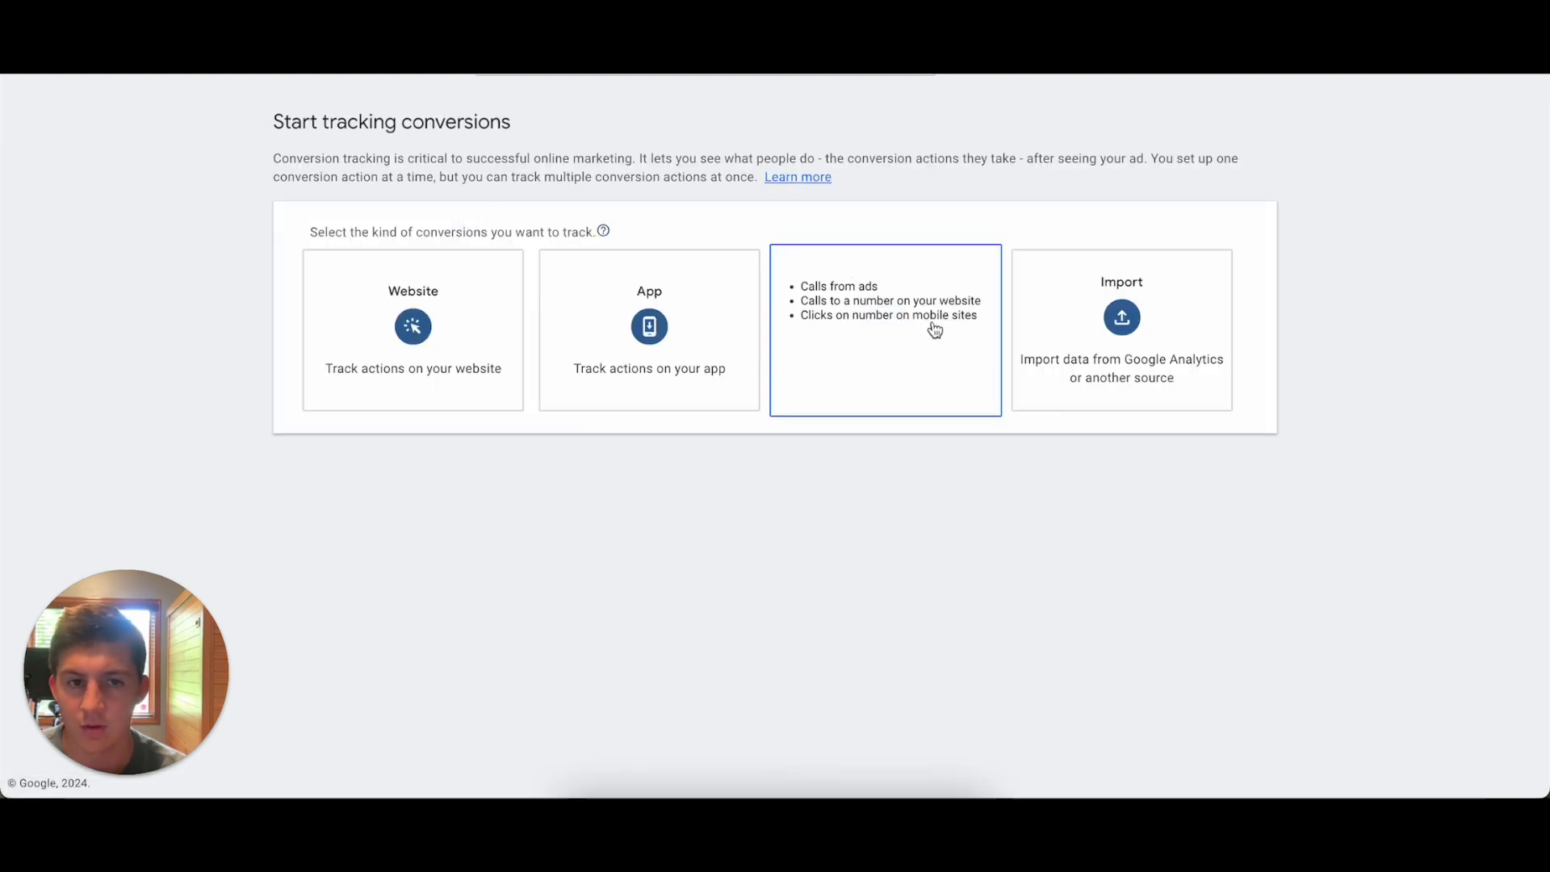
click(896, 396)
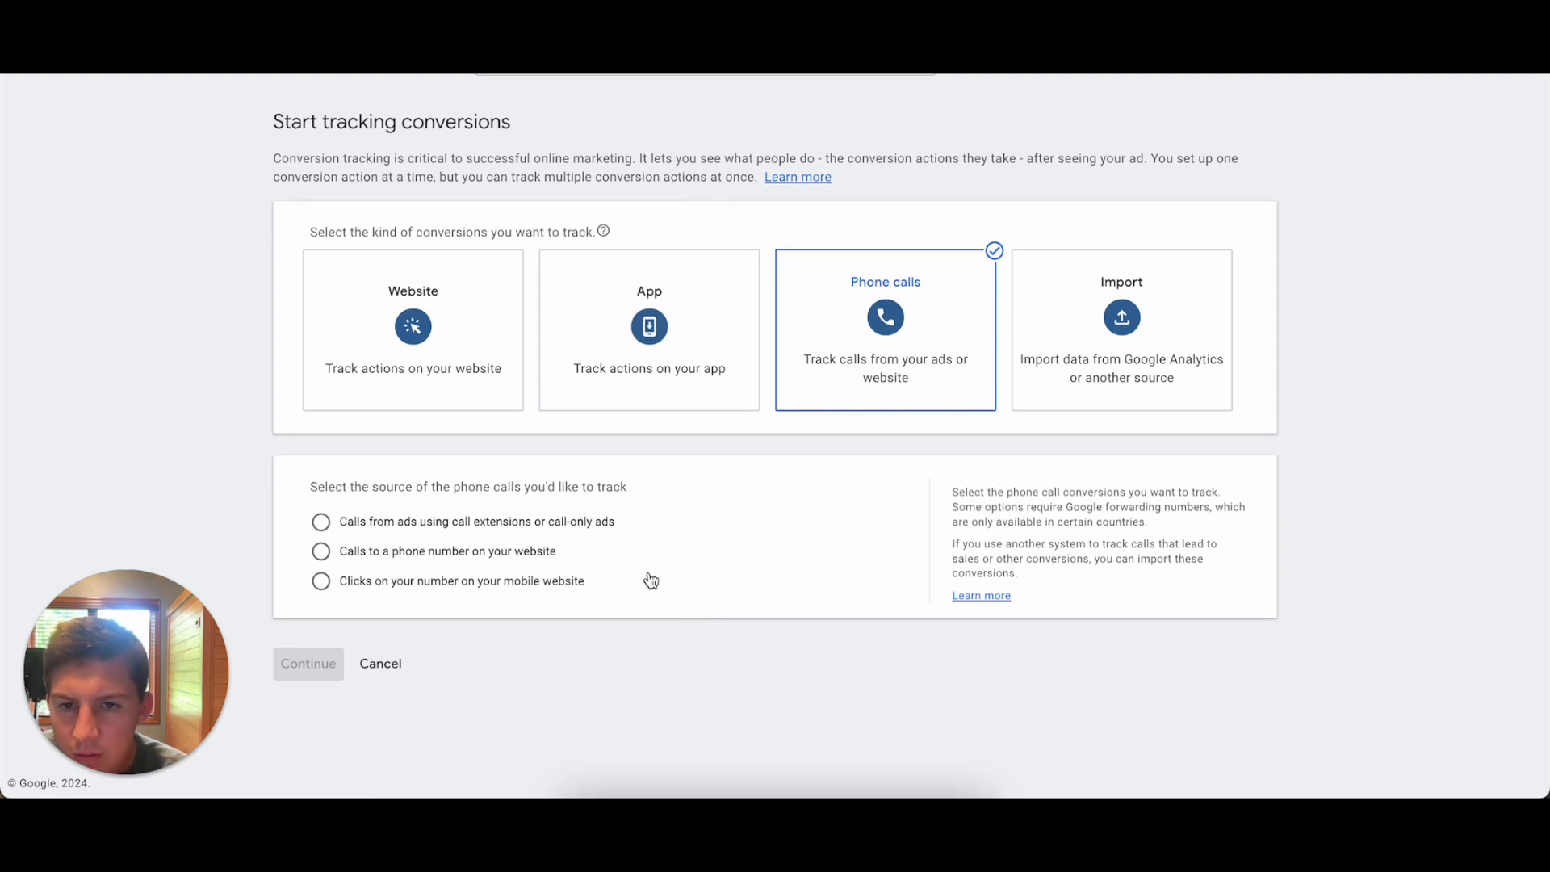
click(319, 523)
click(306, 664)
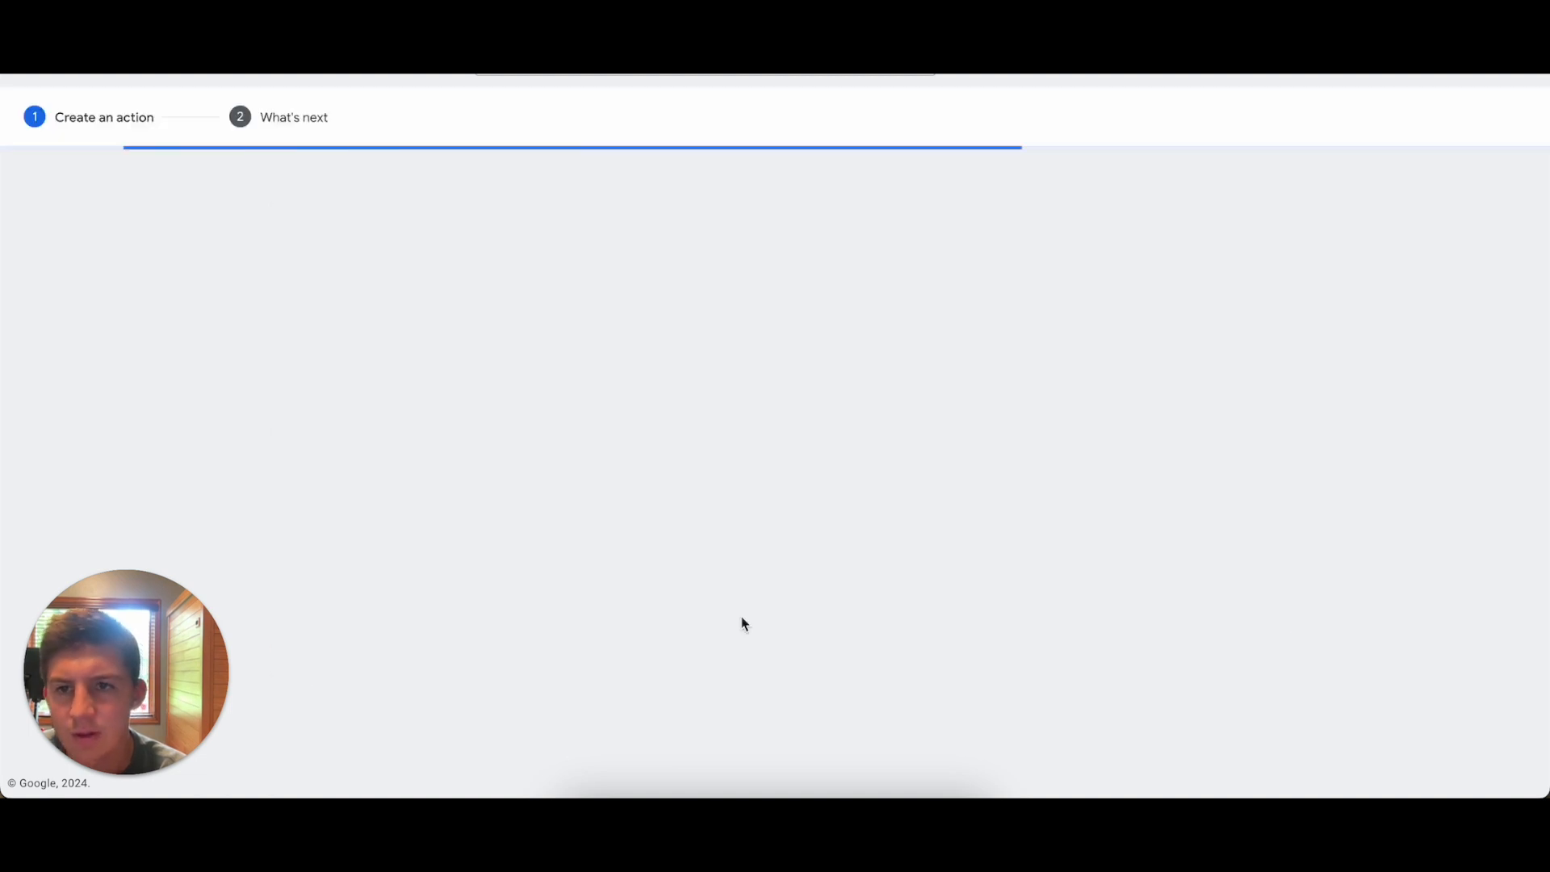
Name the conversion action "Test" and use the same value for each conversion.
click(635, 340)
text(d)
key(BackSpace)
text(Test)
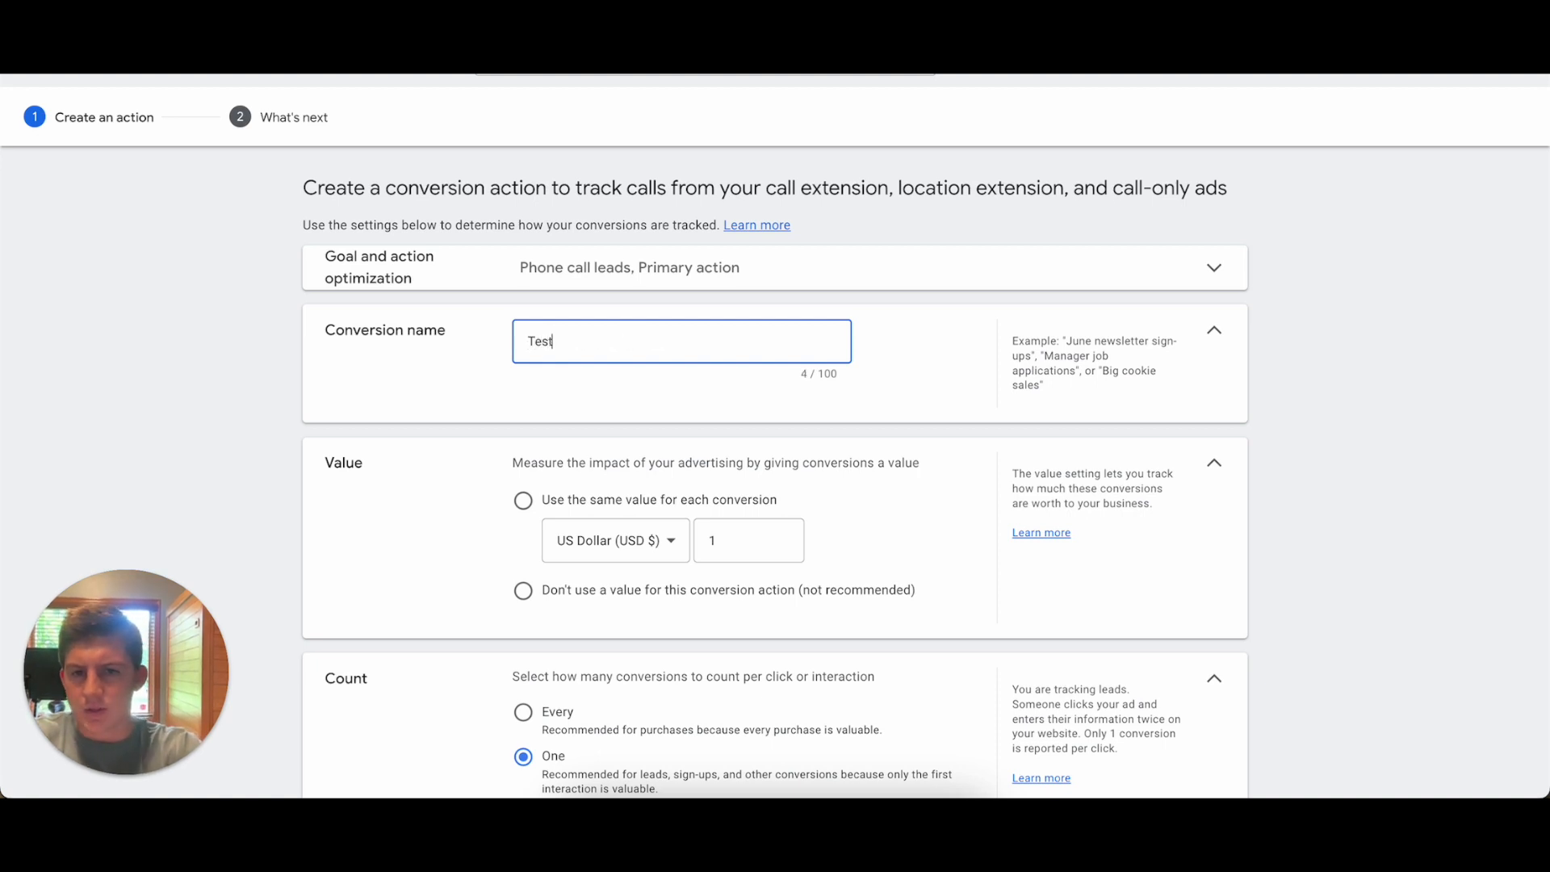
click(525, 503)
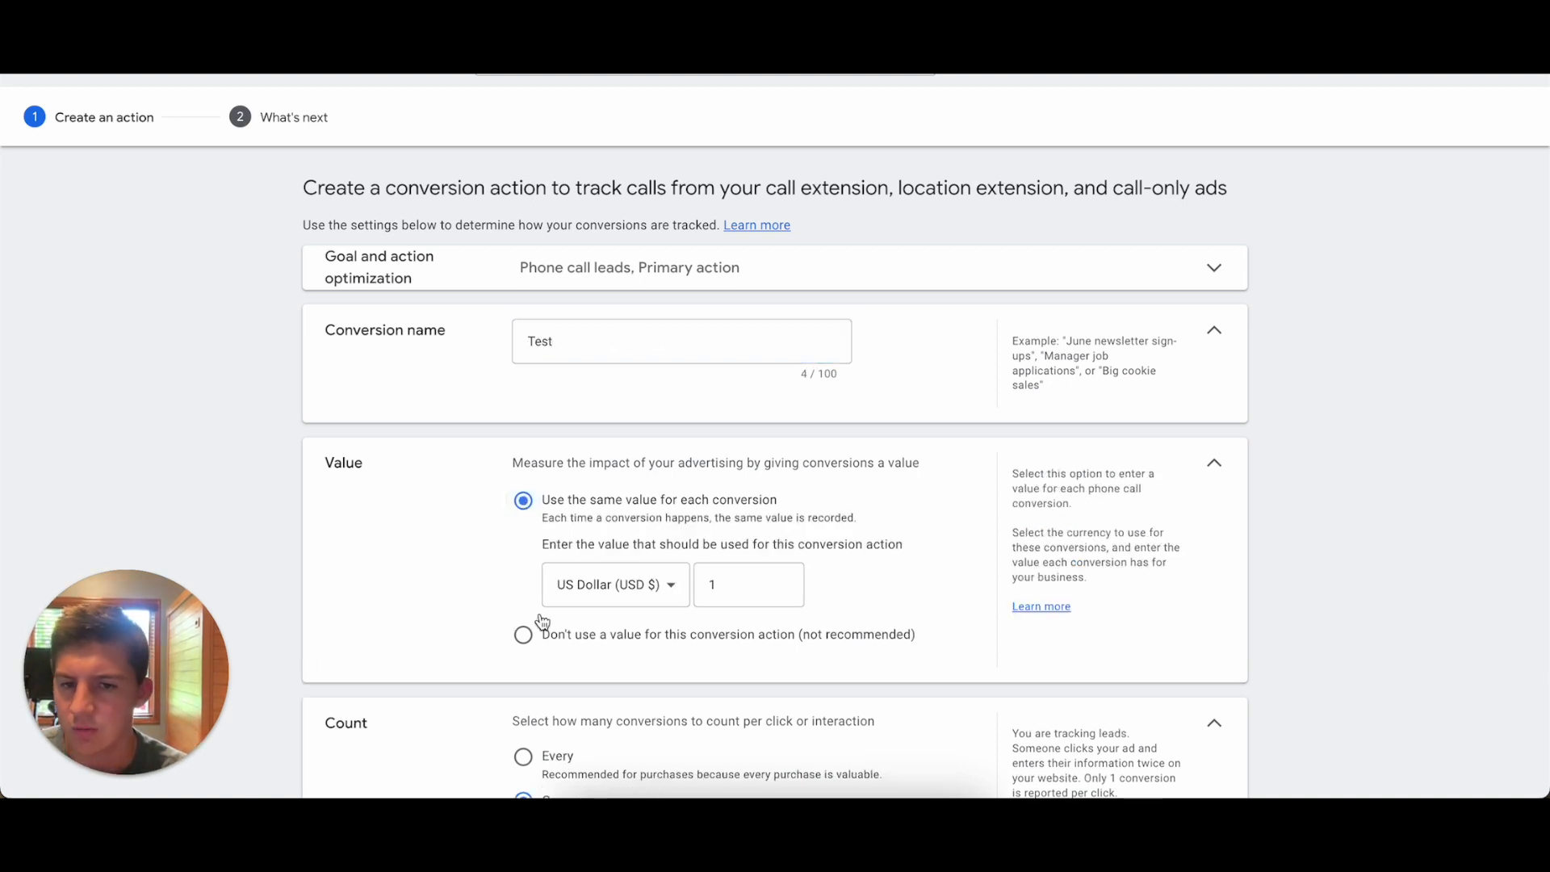
Set the conversion count to Every per click or interaction.
scroll(542, 619, down, 1)
scroll(540, 619, down, 2)
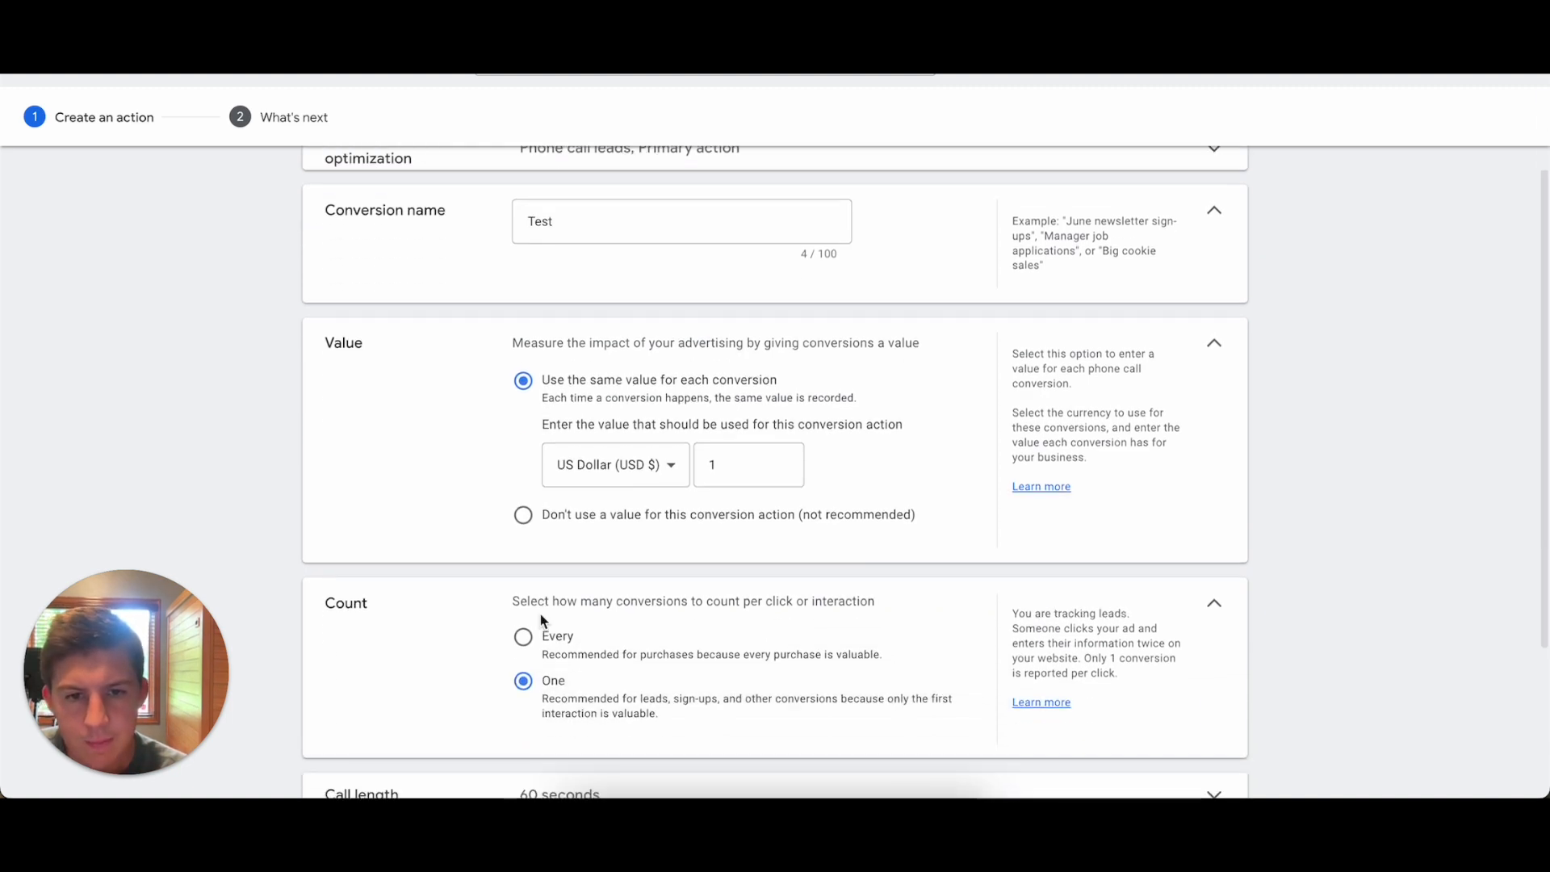
scroll(470, 681, down, 4)
click(524, 485)
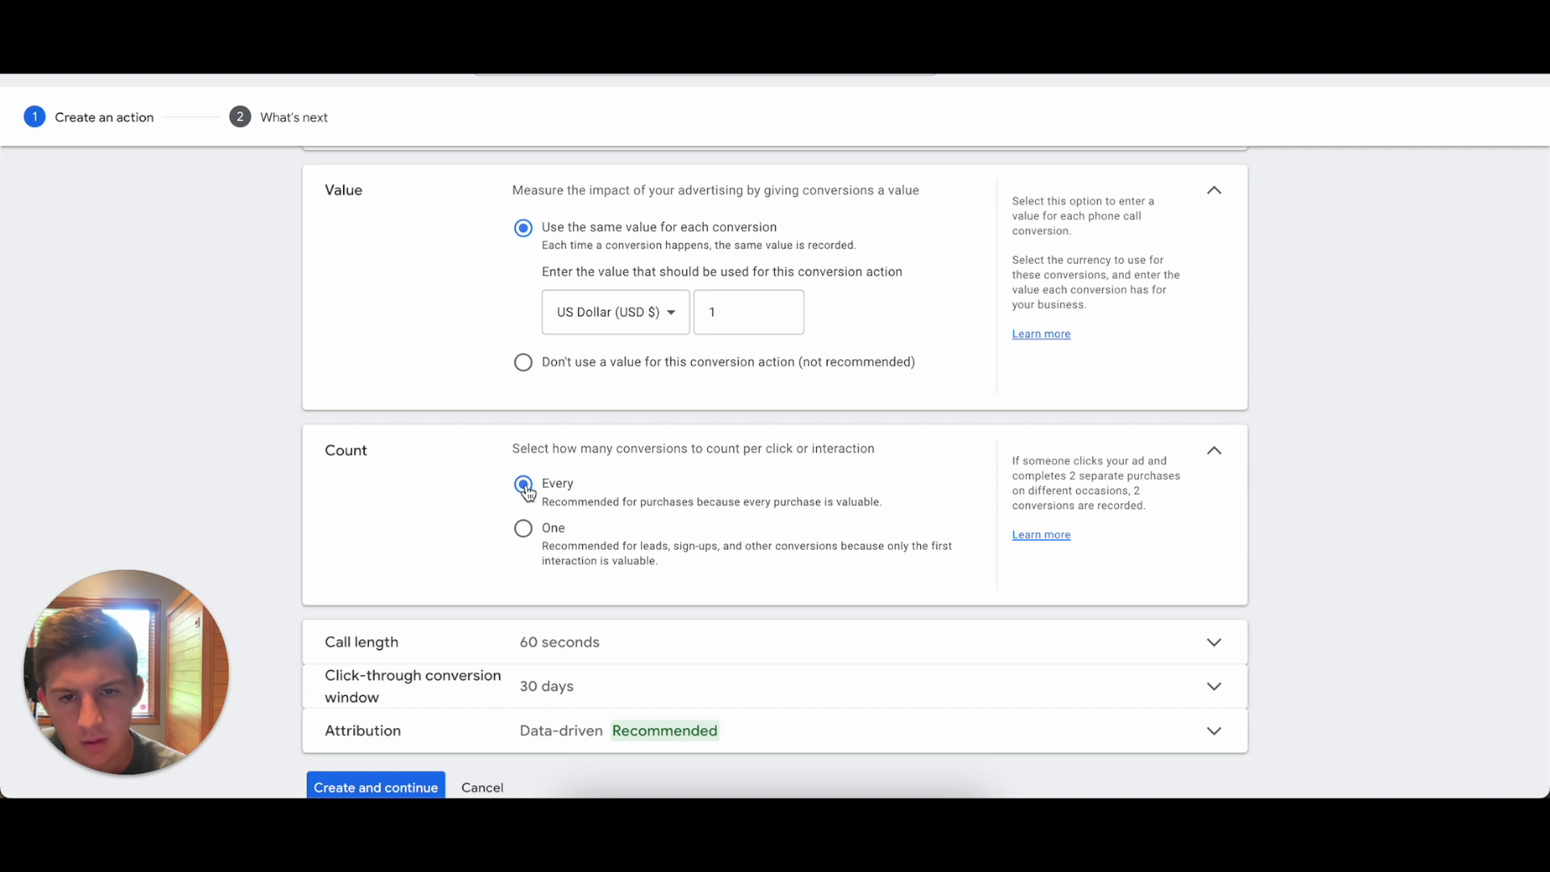
Set the minimum call length to 15 seconds and finish creating the Test conversion action.
scroll(482, 575, down, 1)
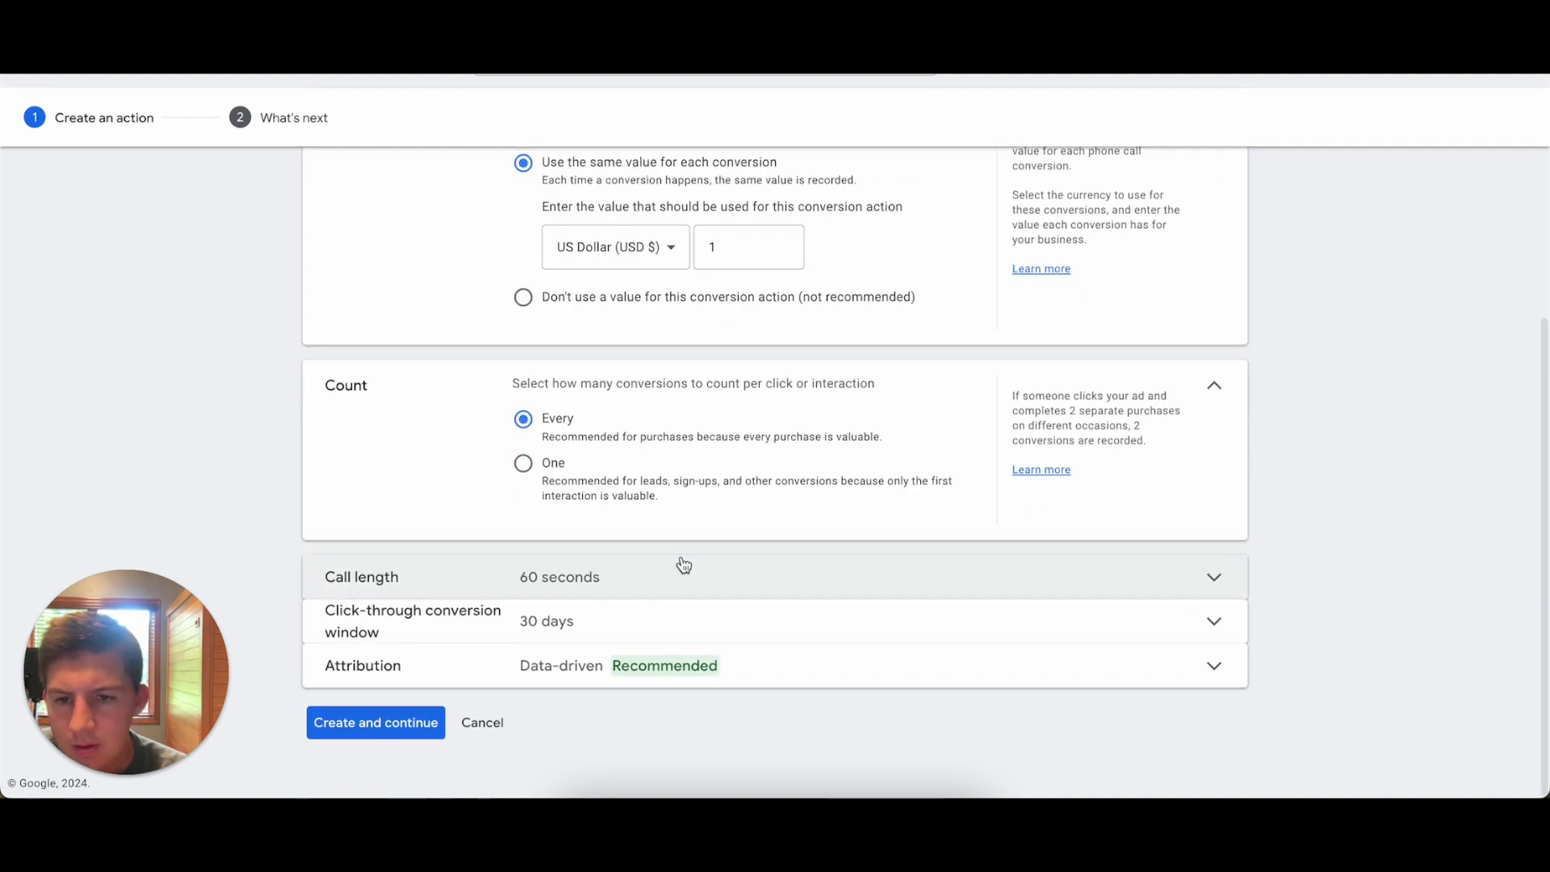
click(648, 594)
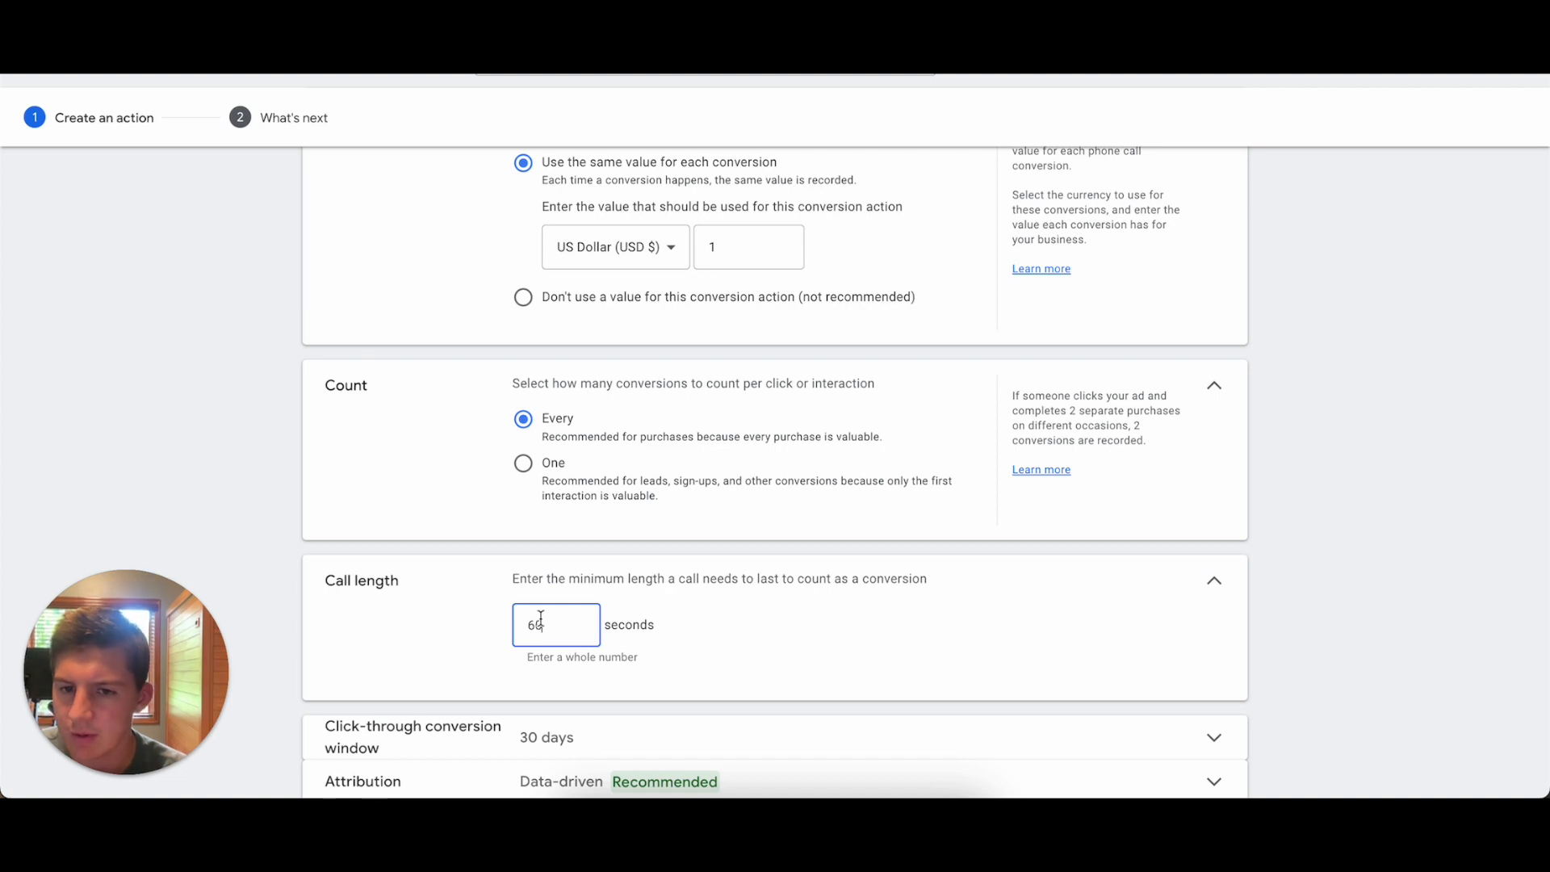
key(BackSpace)
key(BackSpace)
text(15)
click(356, 634)
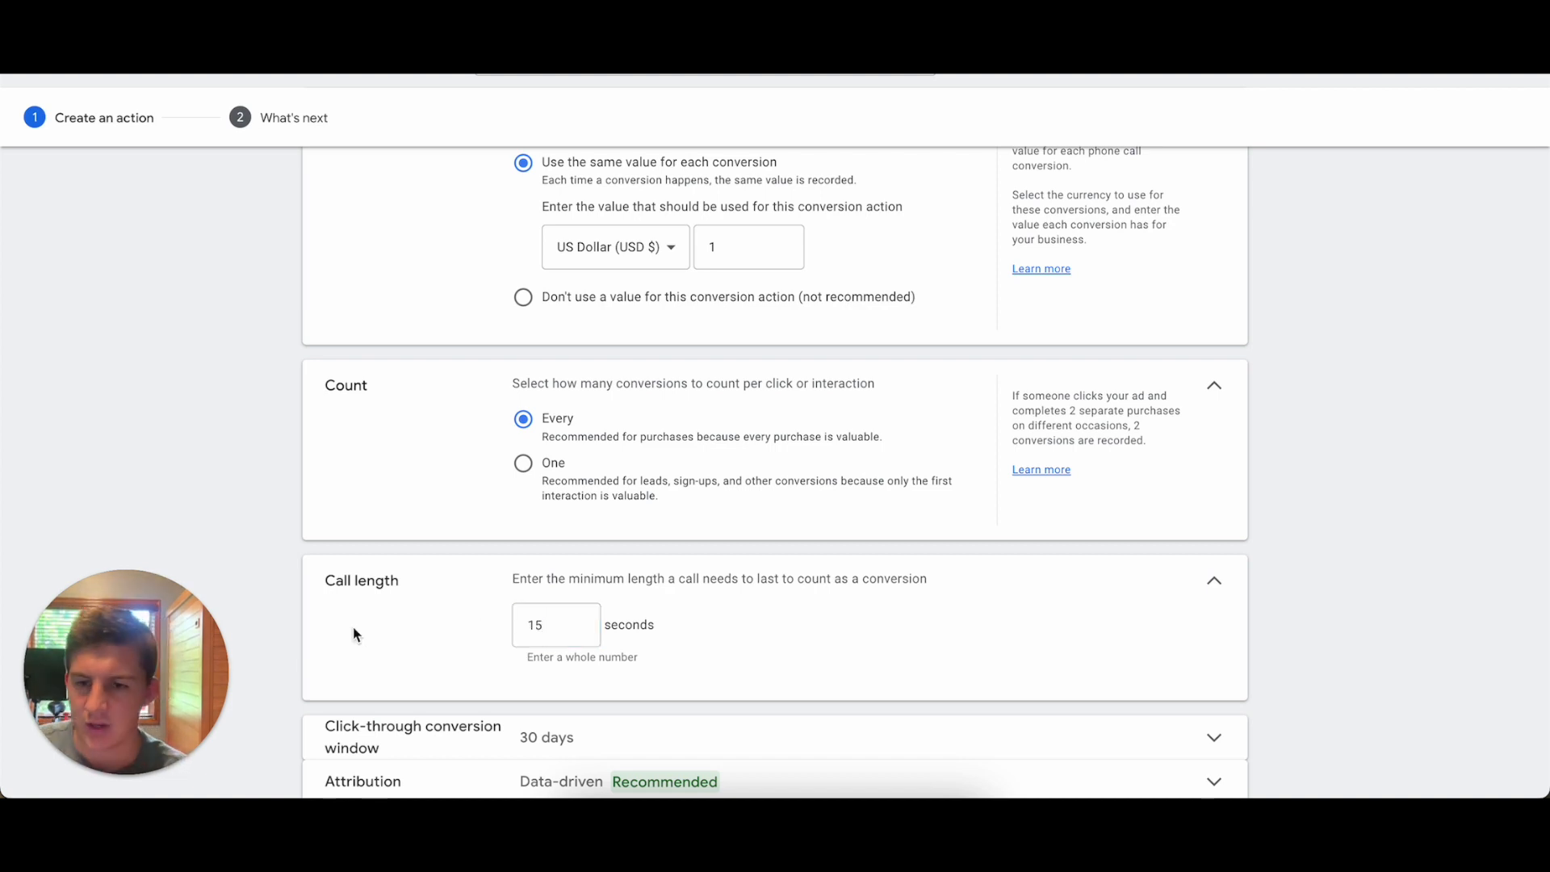
click(1212, 584)
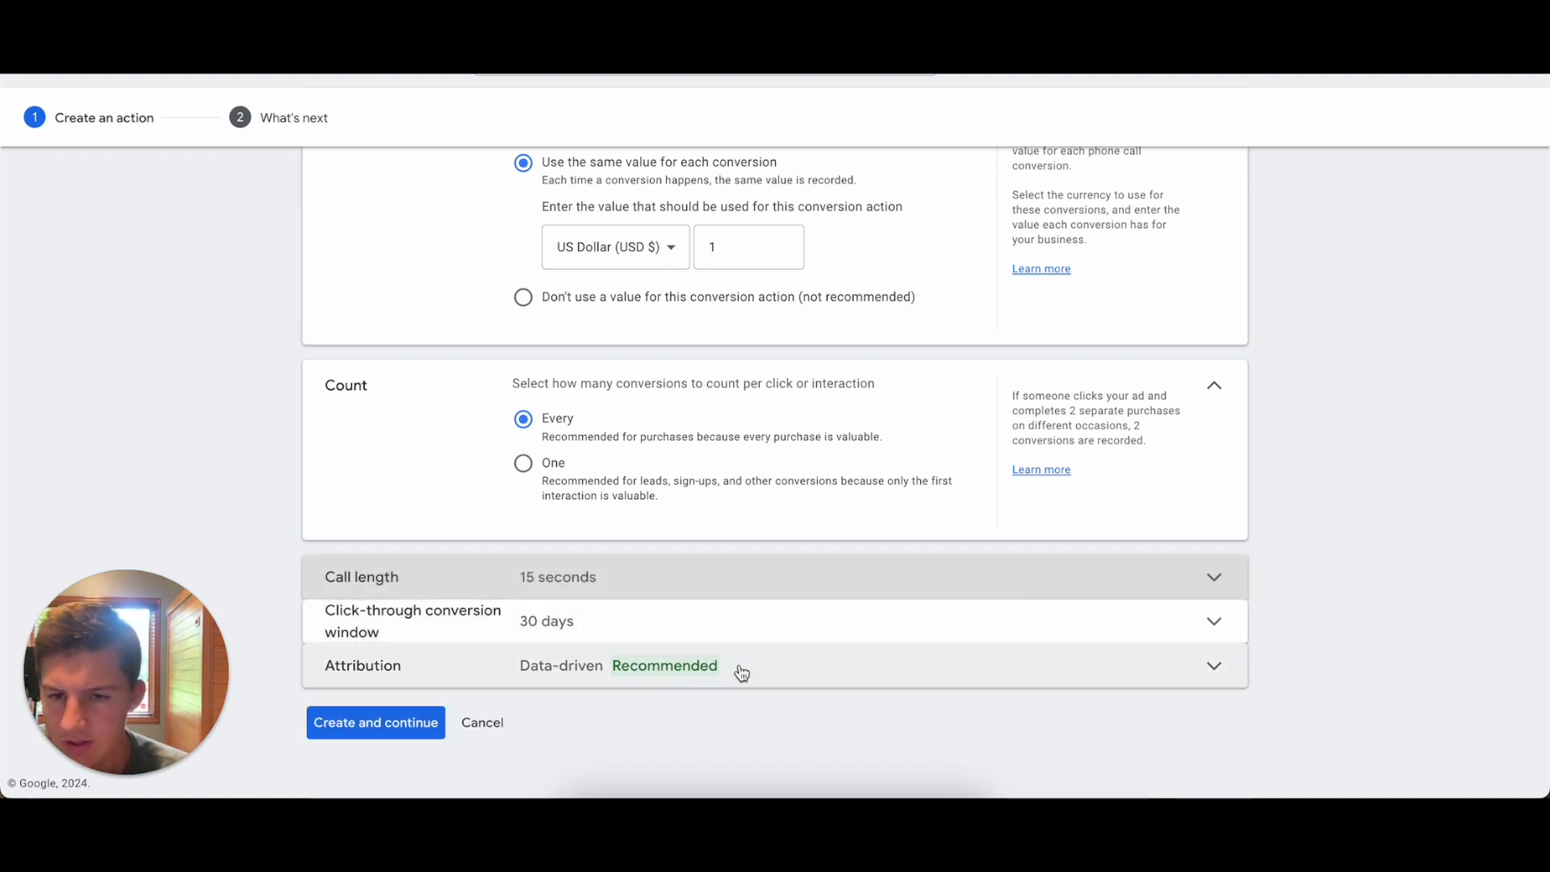
click(406, 723)
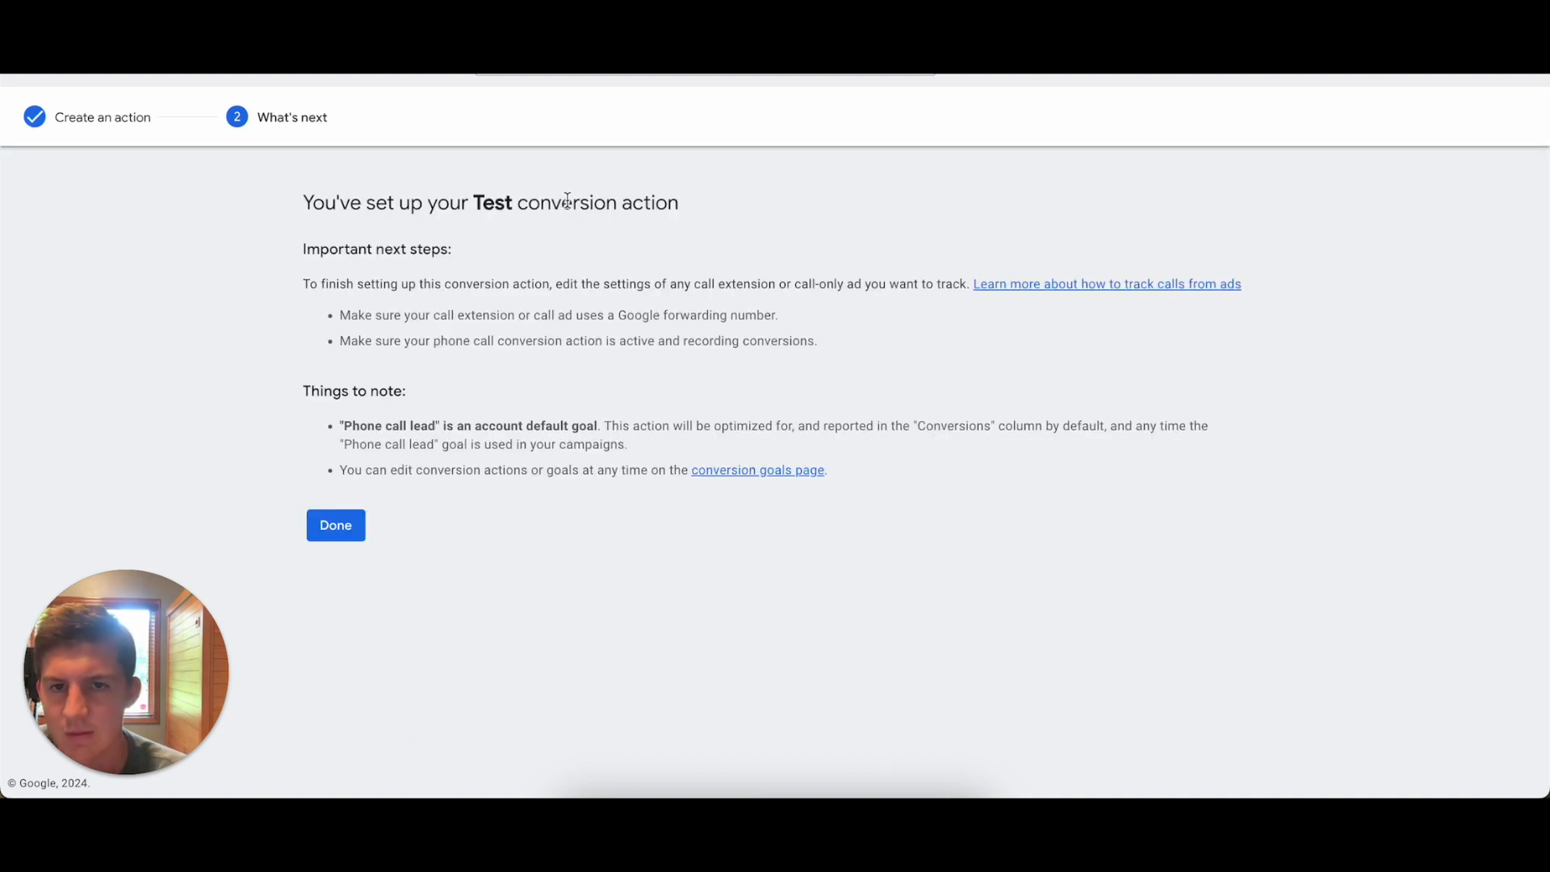
click(329, 534)
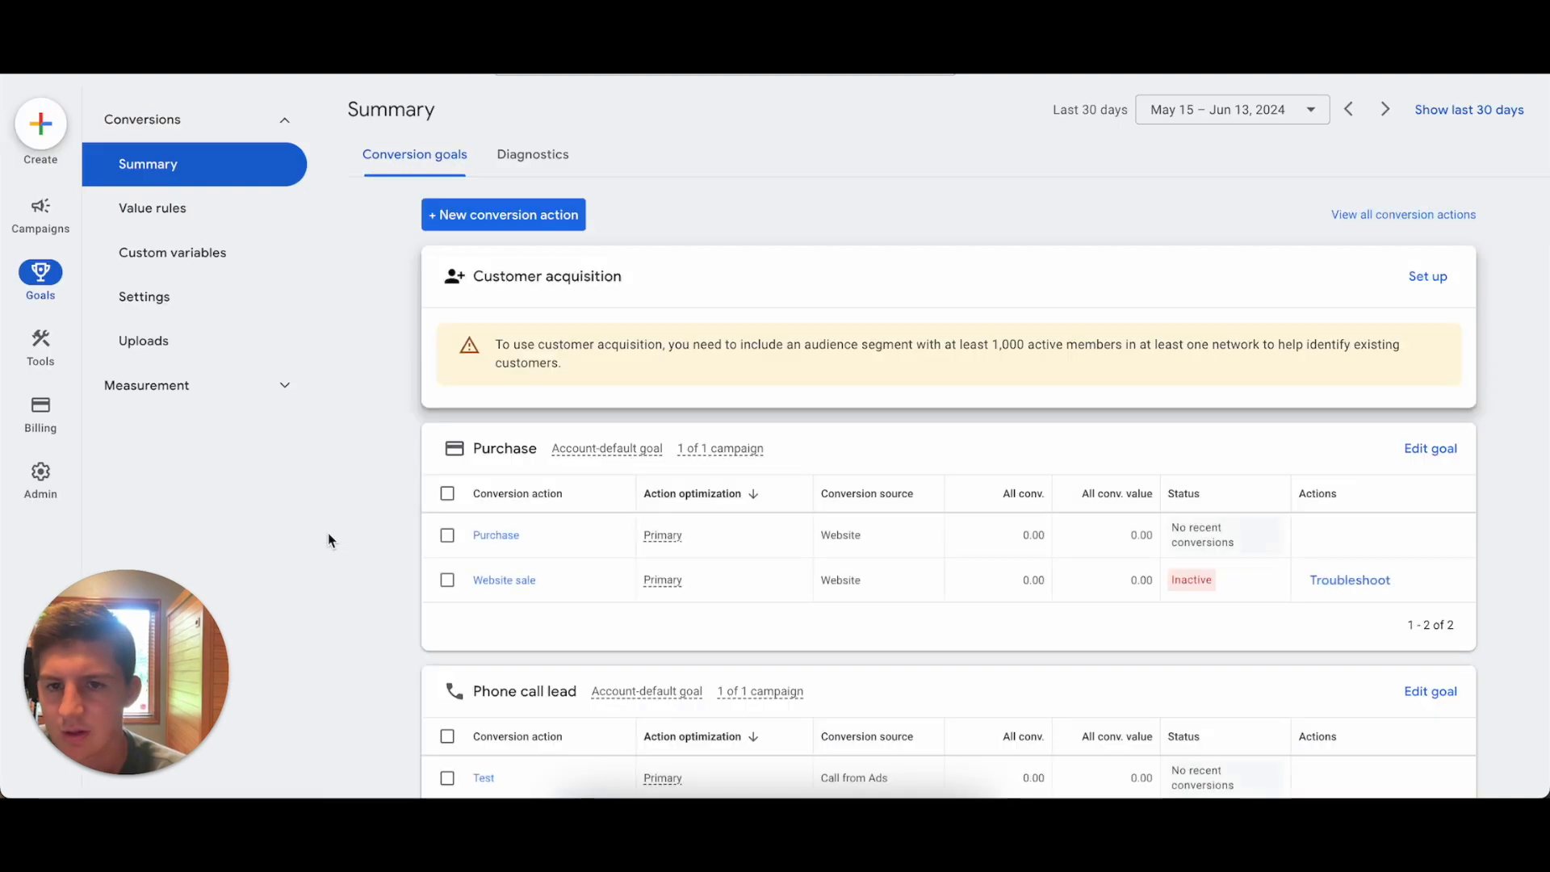
Start a custom goal that includes the Test, First Time Phone Call and Repeat Phone Call conversion actions.
scroll(381, 621, down, 4)
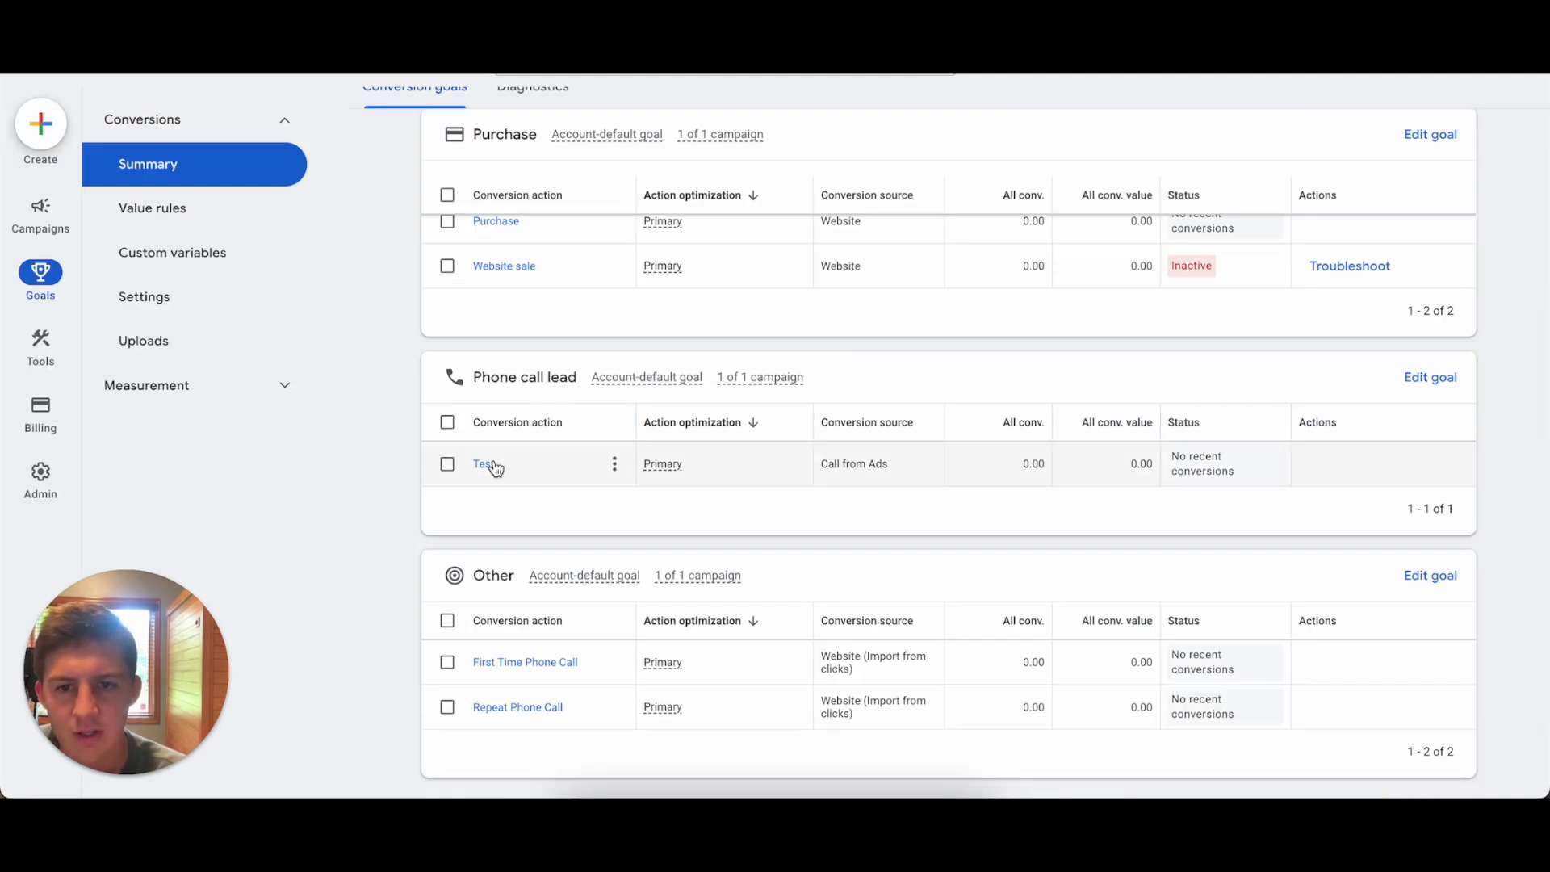
scroll(1009, 436, down, 1)
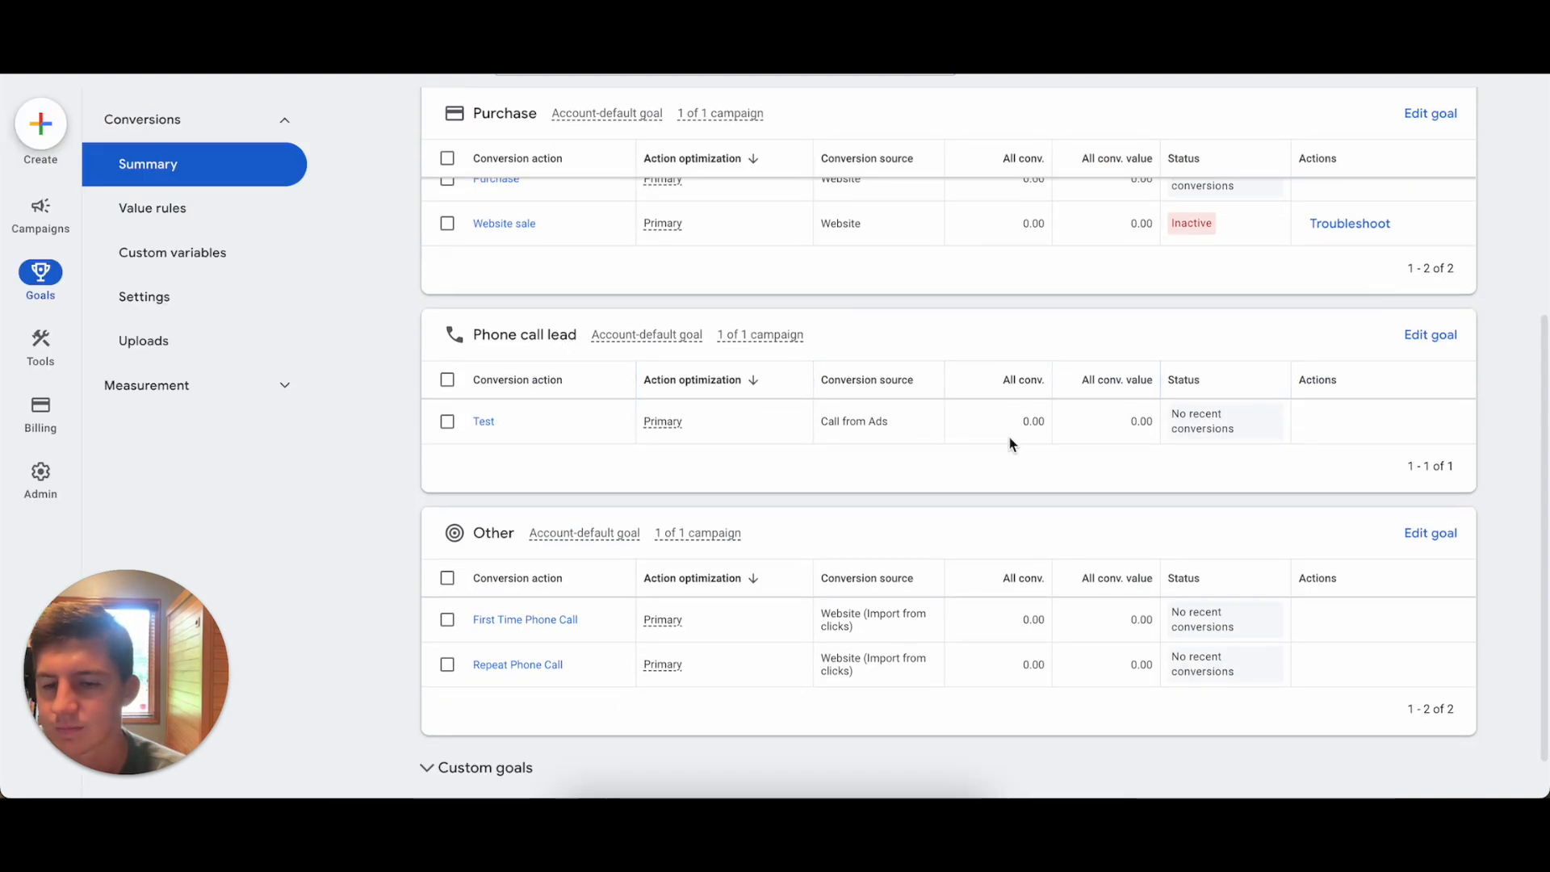
click(432, 777)
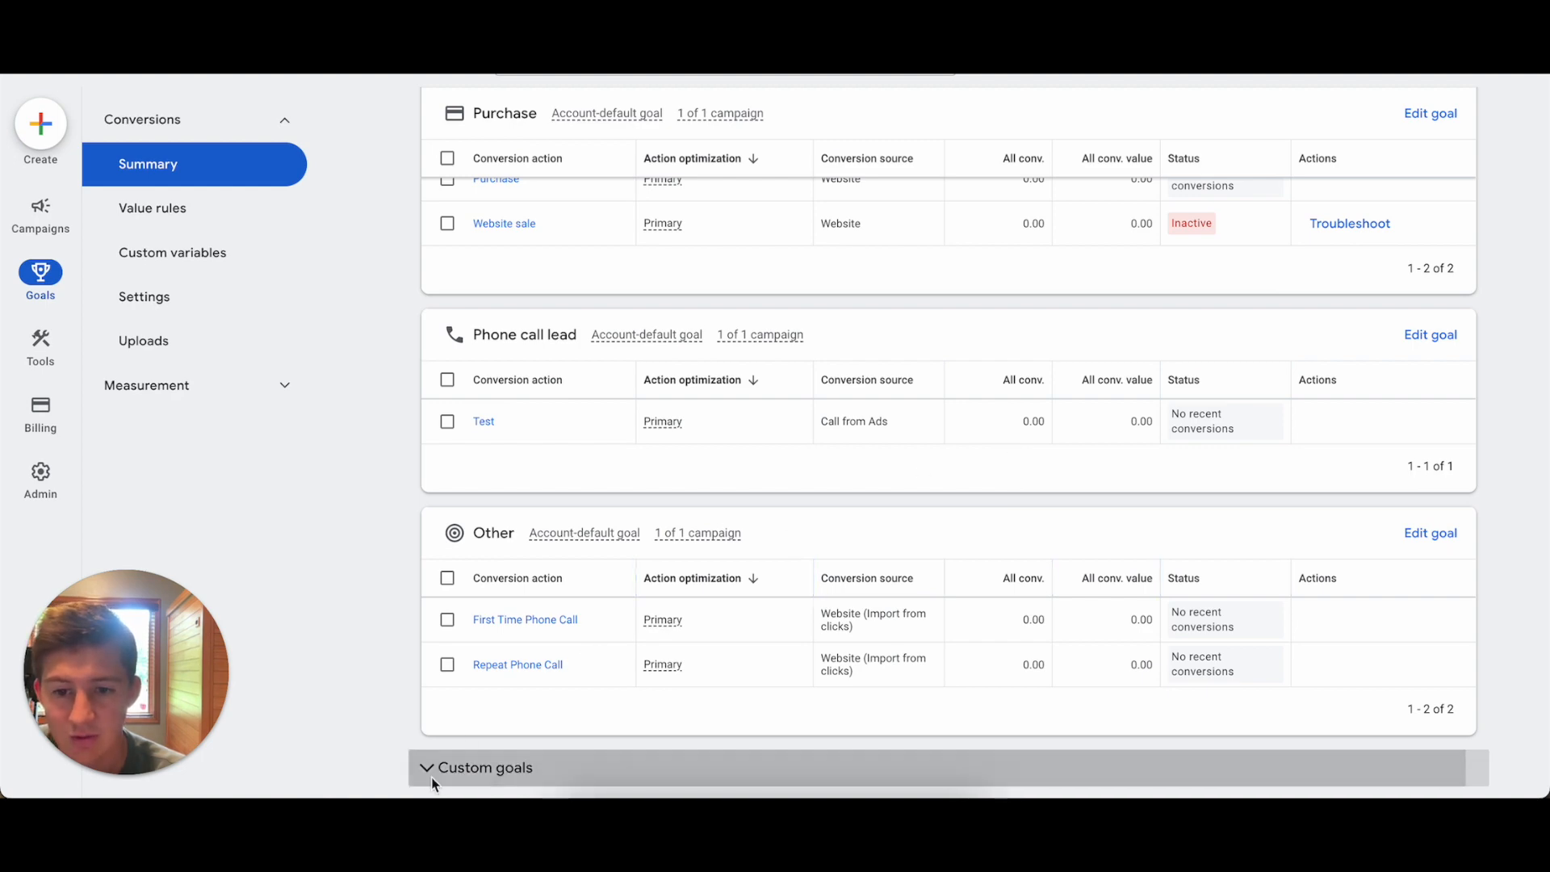
scroll(590, 655, down, 3)
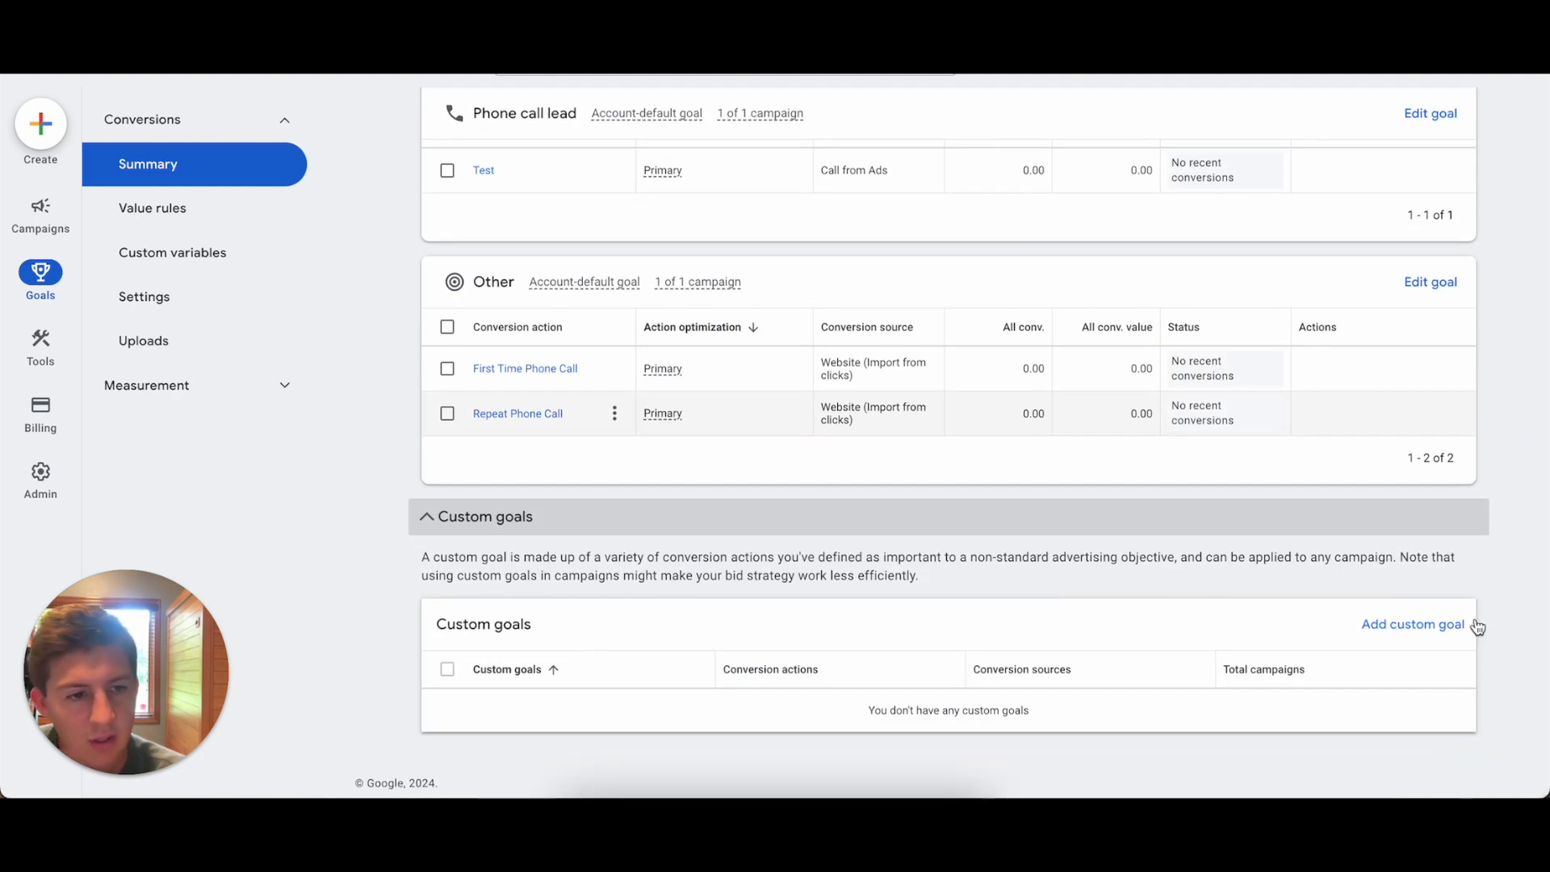
click(1447, 622)
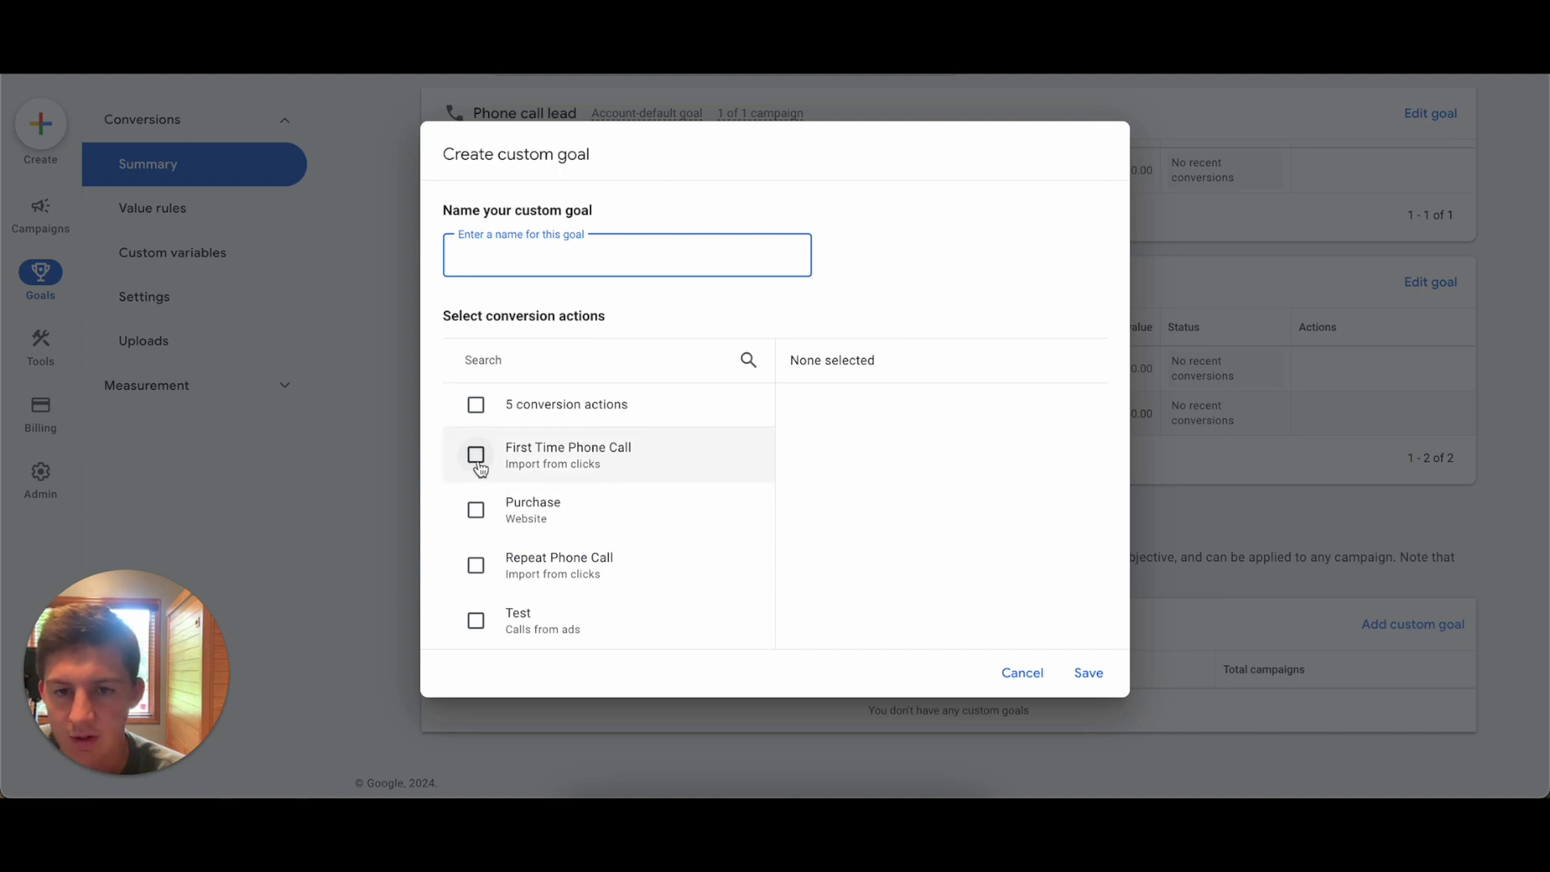
scroll(476, 464, down, 1)
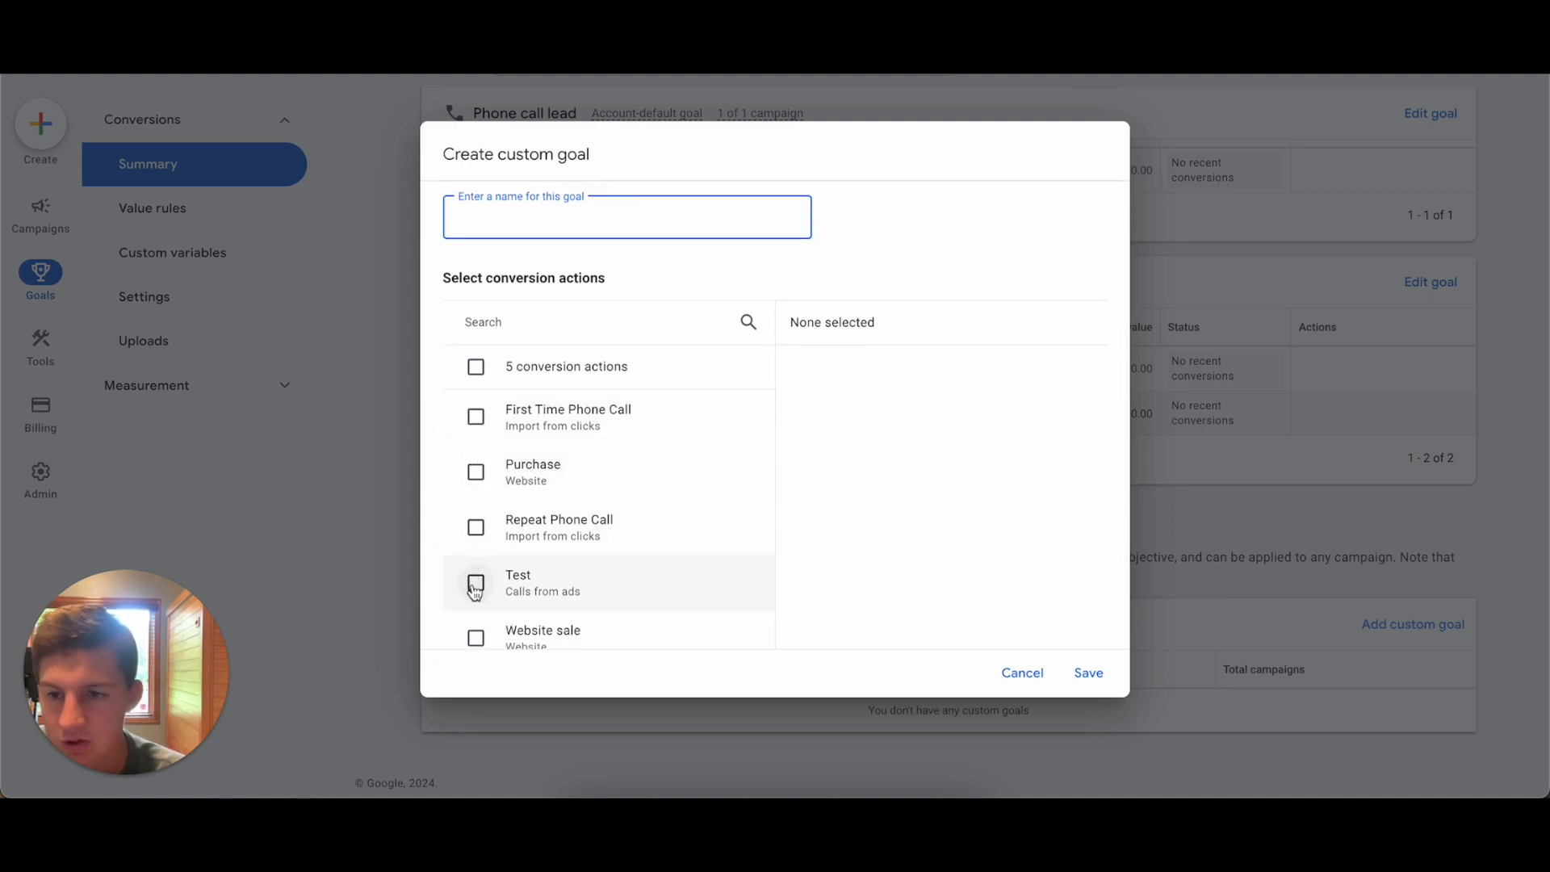
click(475, 584)
click(473, 416)
scroll(595, 528, down, 1)
click(475, 507)
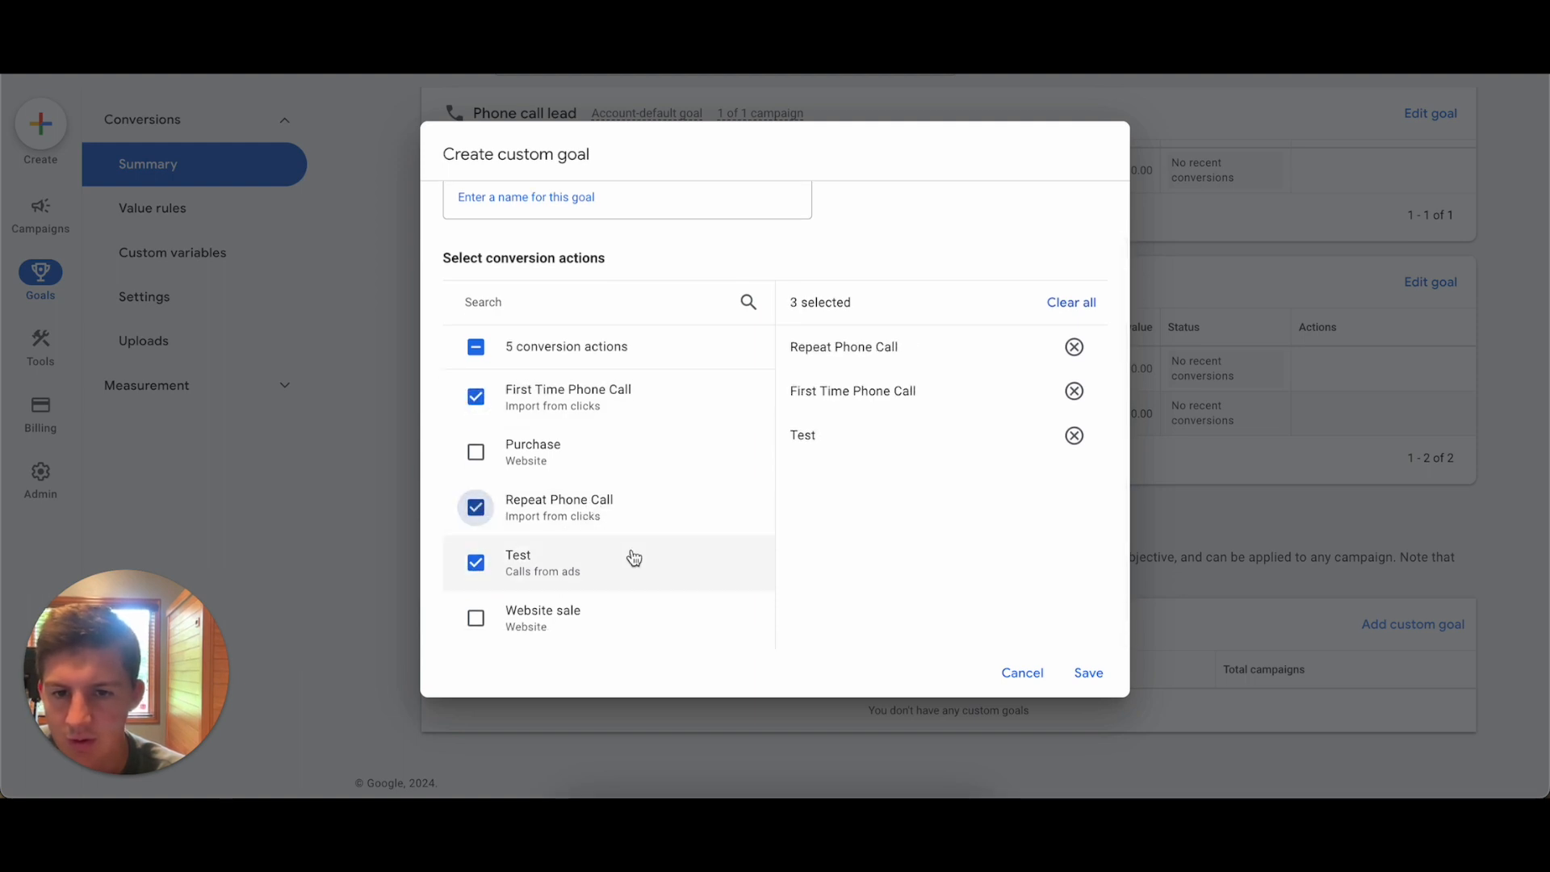
Name the custom goal "test goal" and save it.
click(1085, 686)
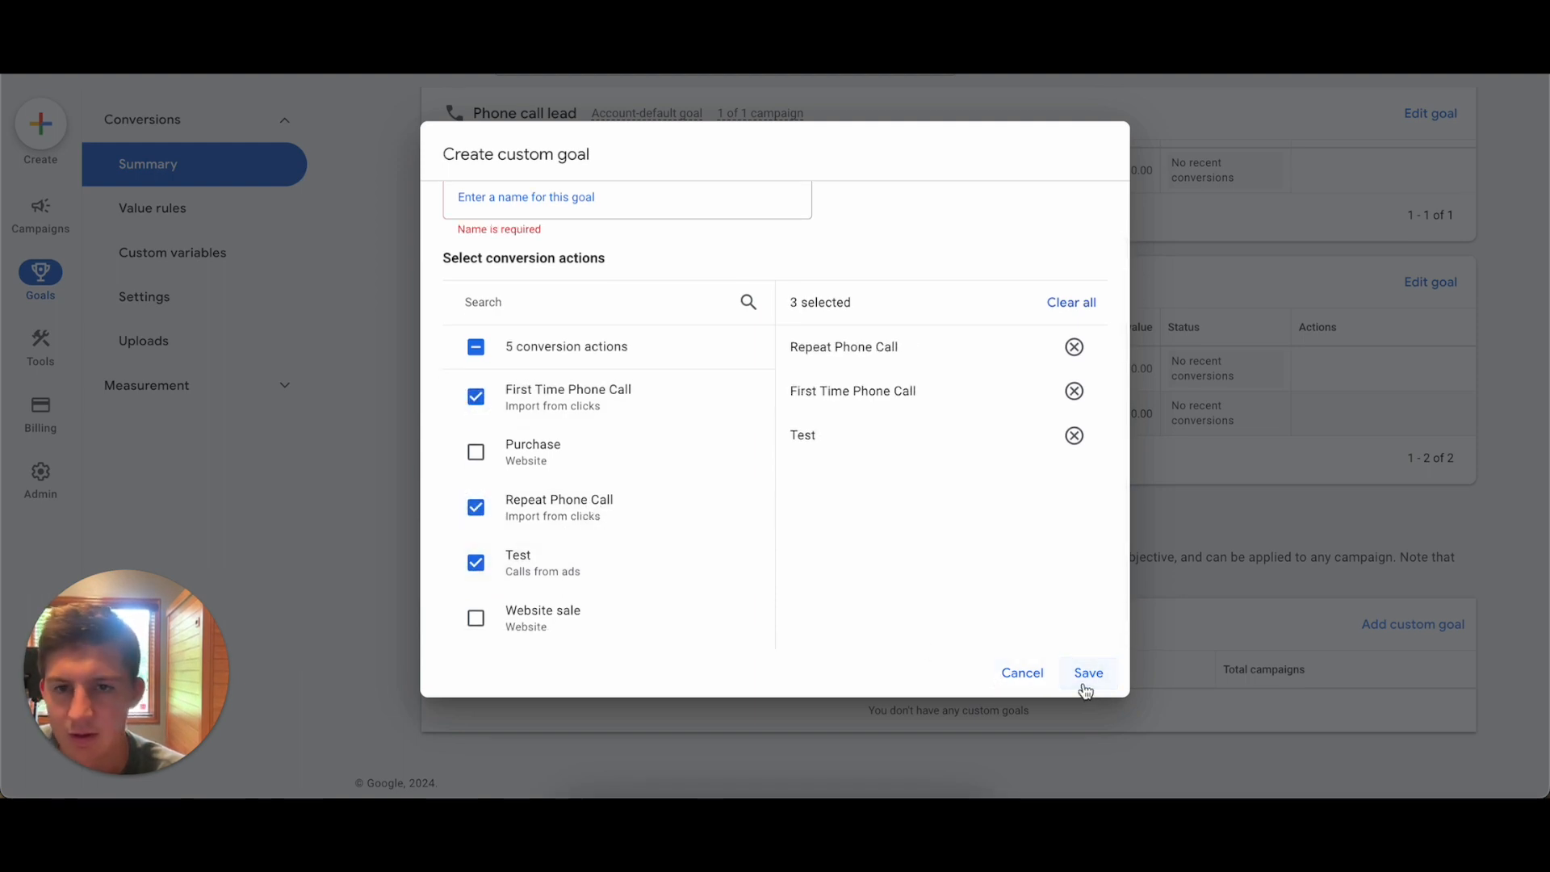
scroll(810, 374, up, 2)
click(587, 253)
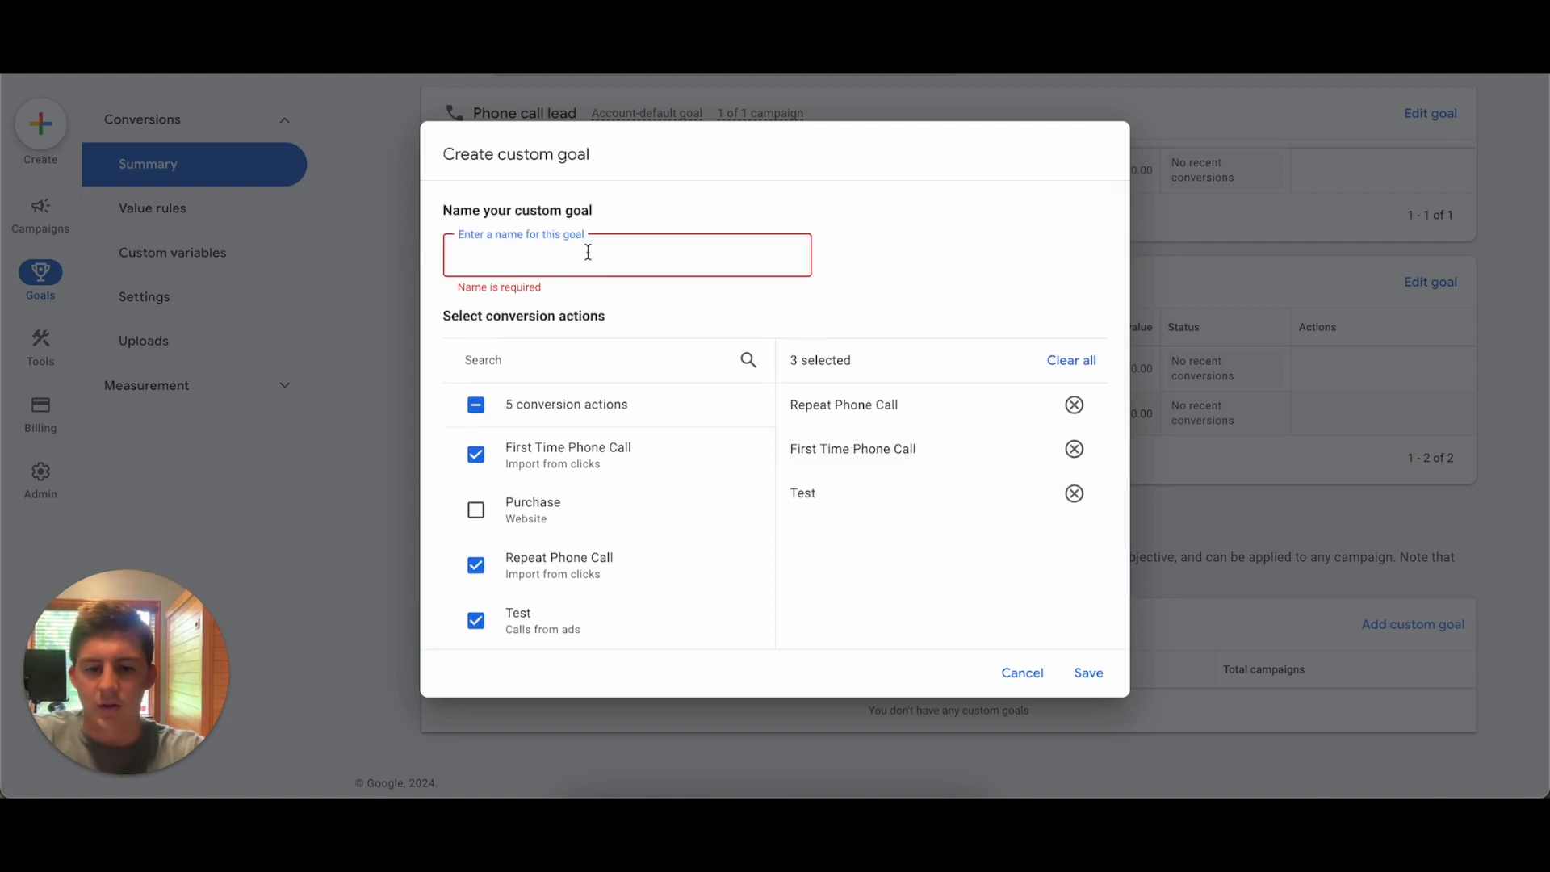
text(test goal)
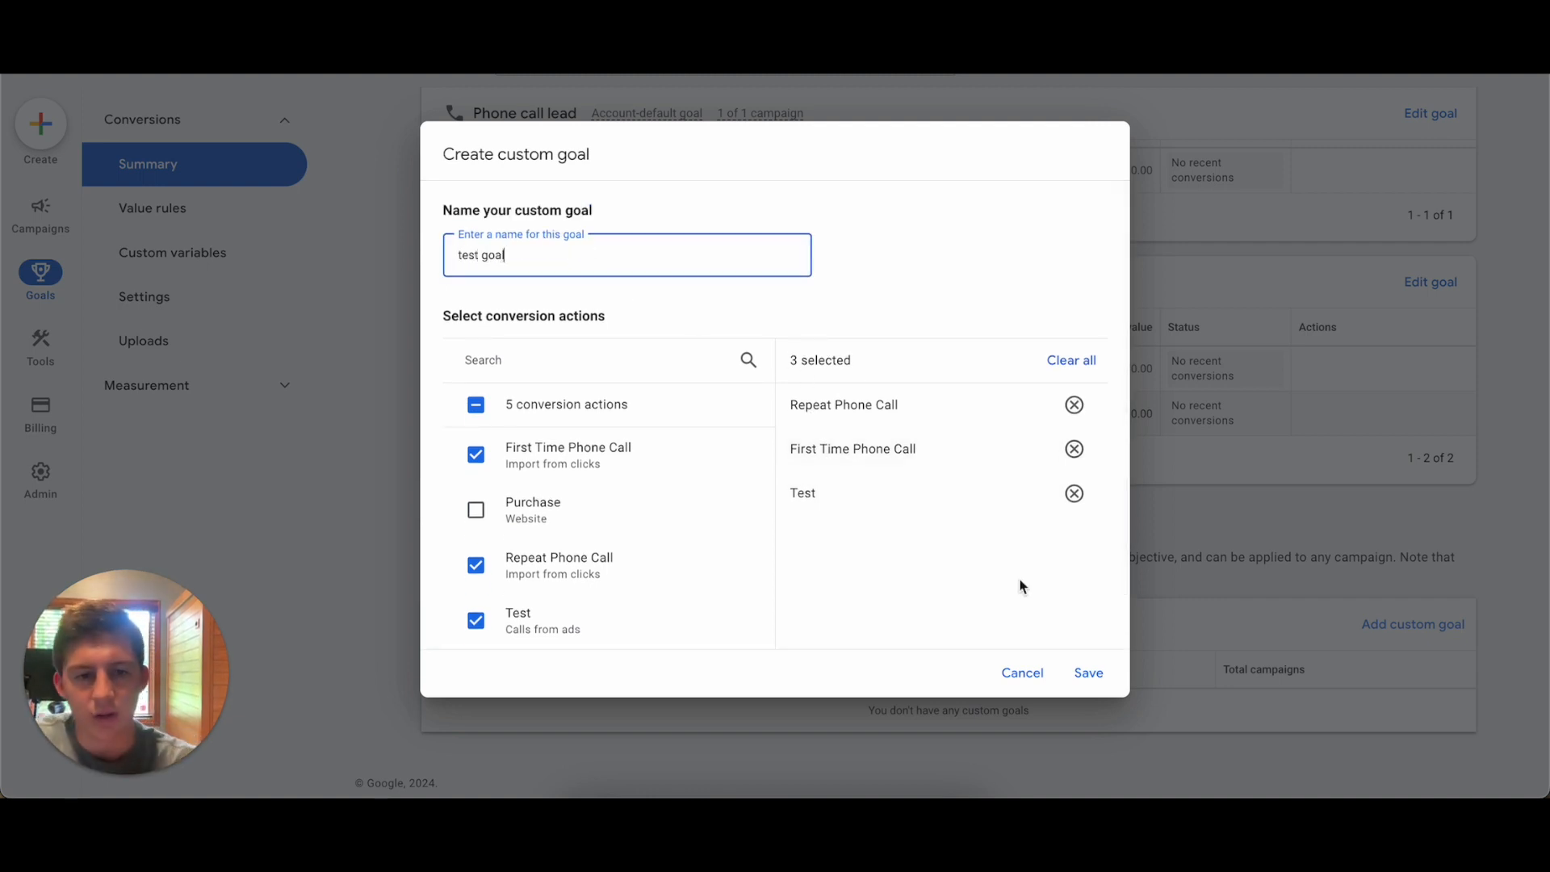
click(1087, 673)
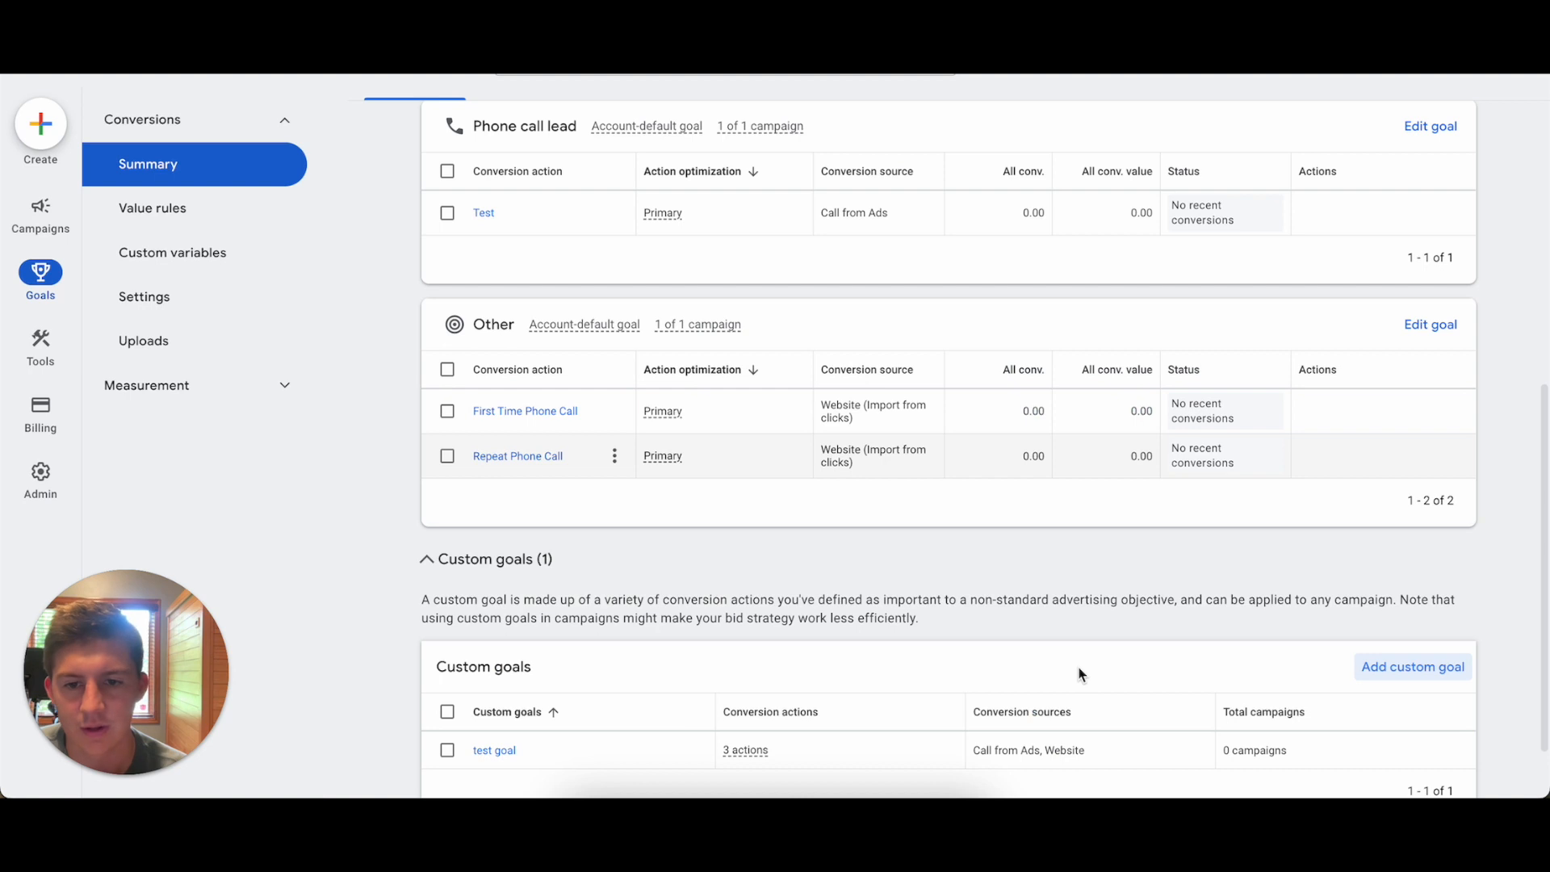
scroll(1081, 674, down, 2)
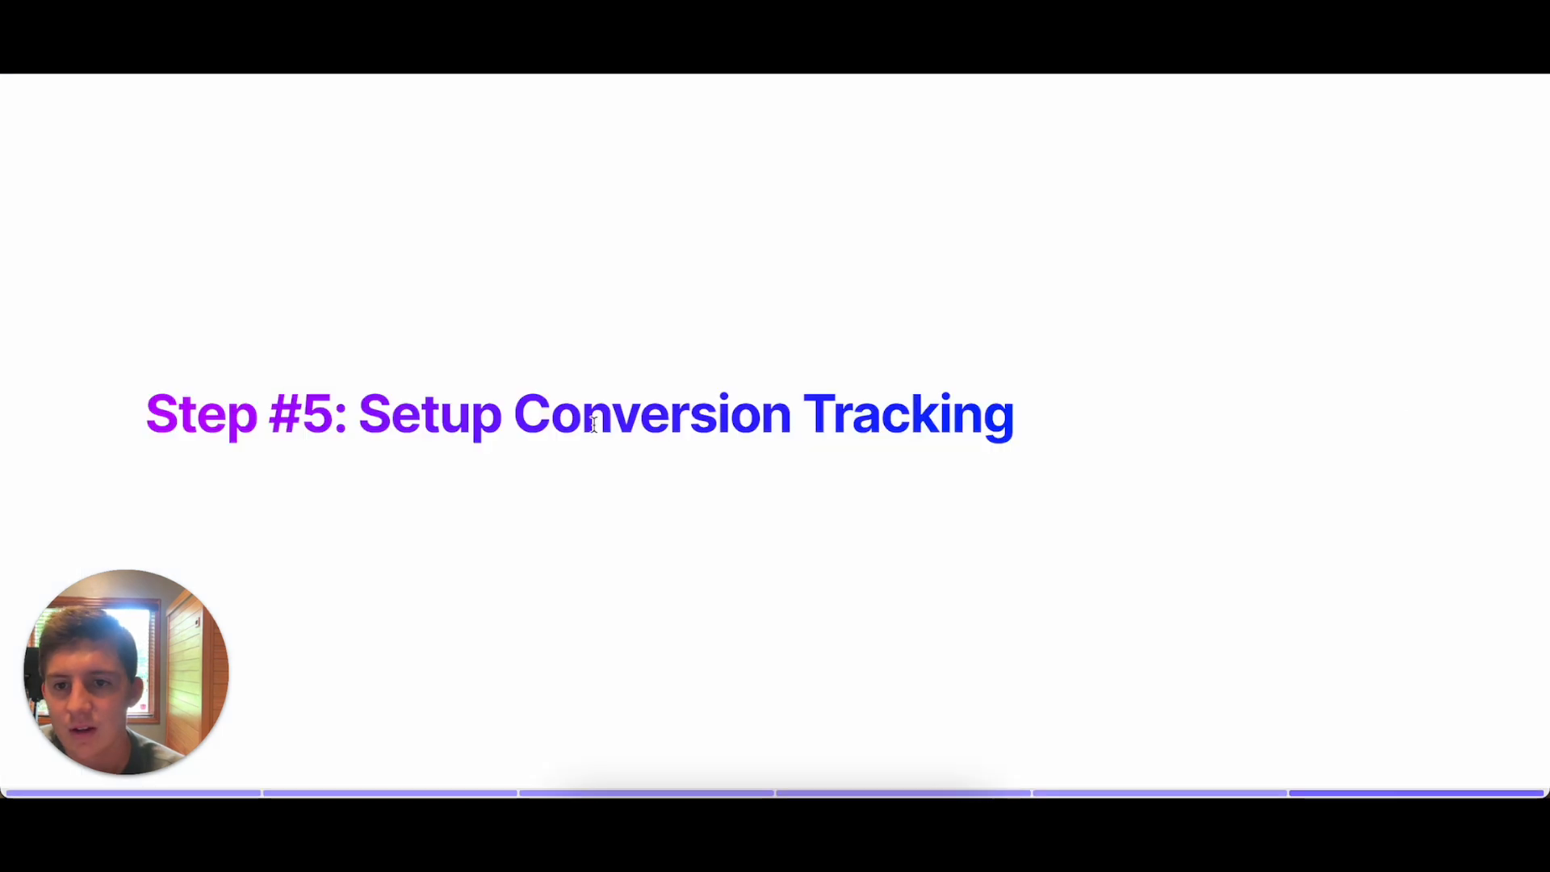
key(Right)
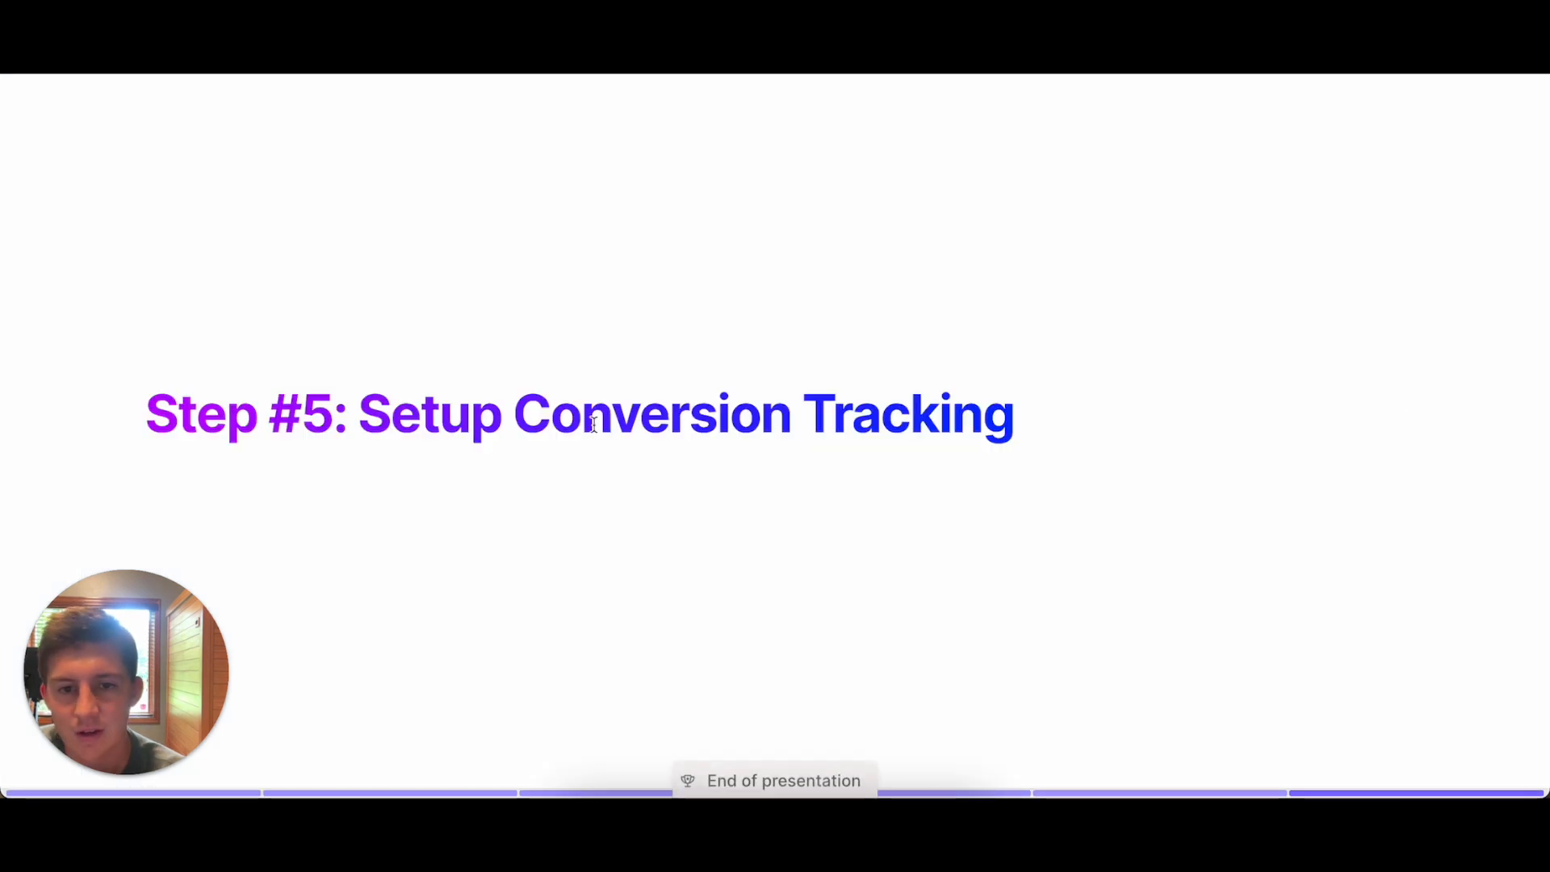